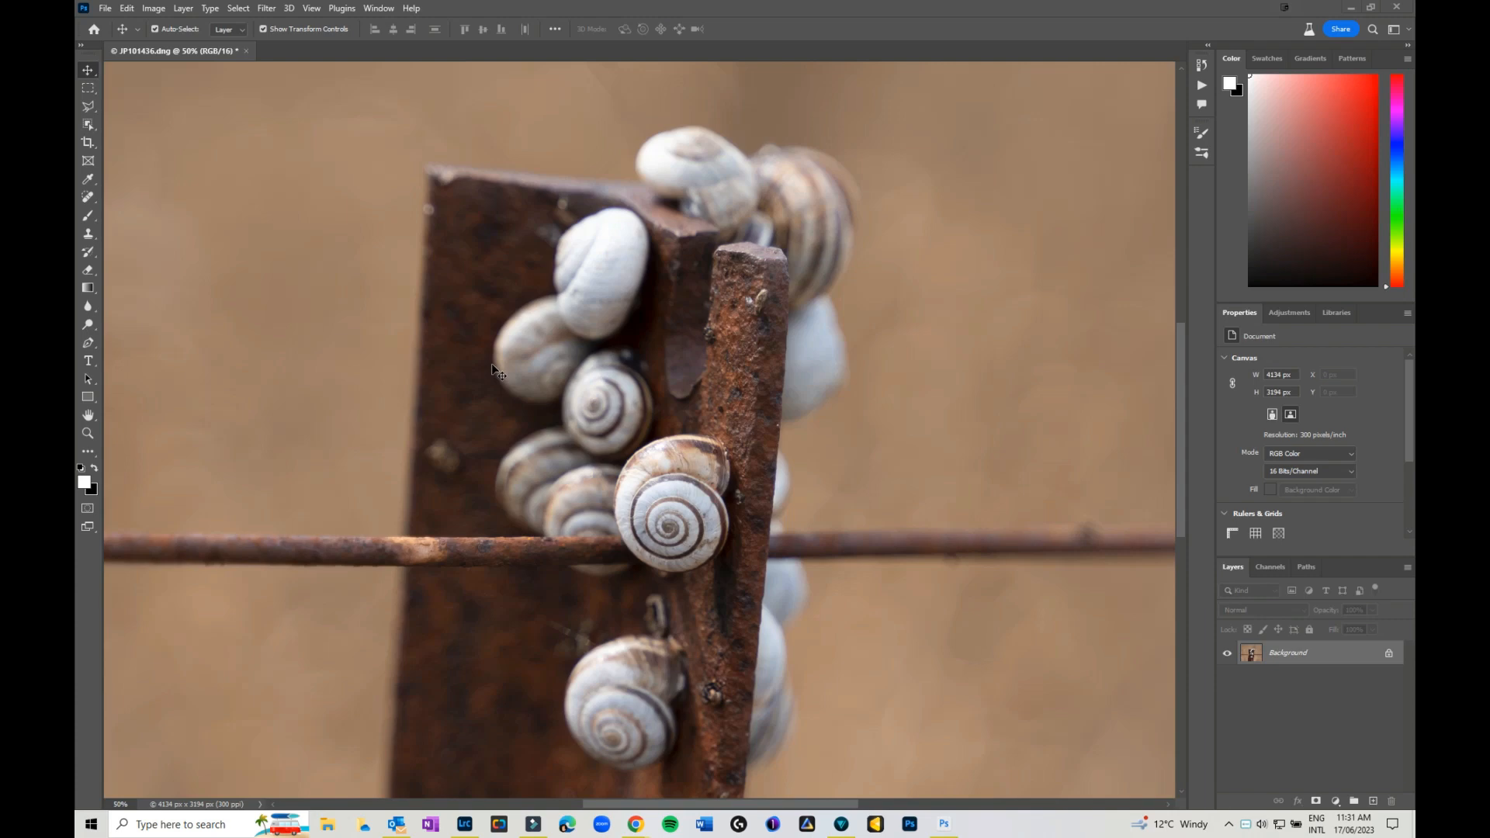
Open the snail photo in the Nik 6 Color Efex filter and expand its filter list
click(267, 11)
mouse_move(385, 346)
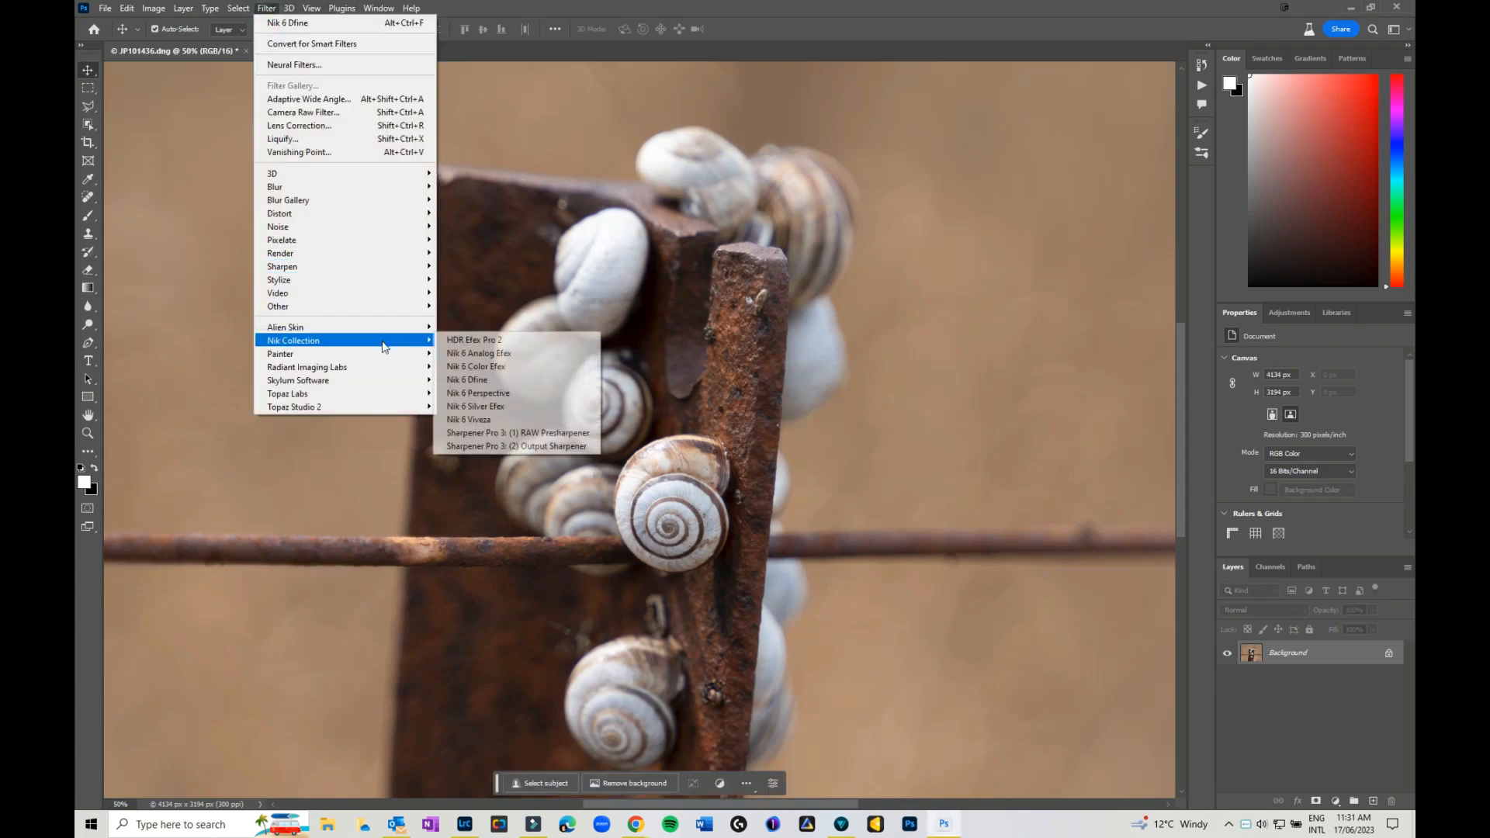
click(509, 367)
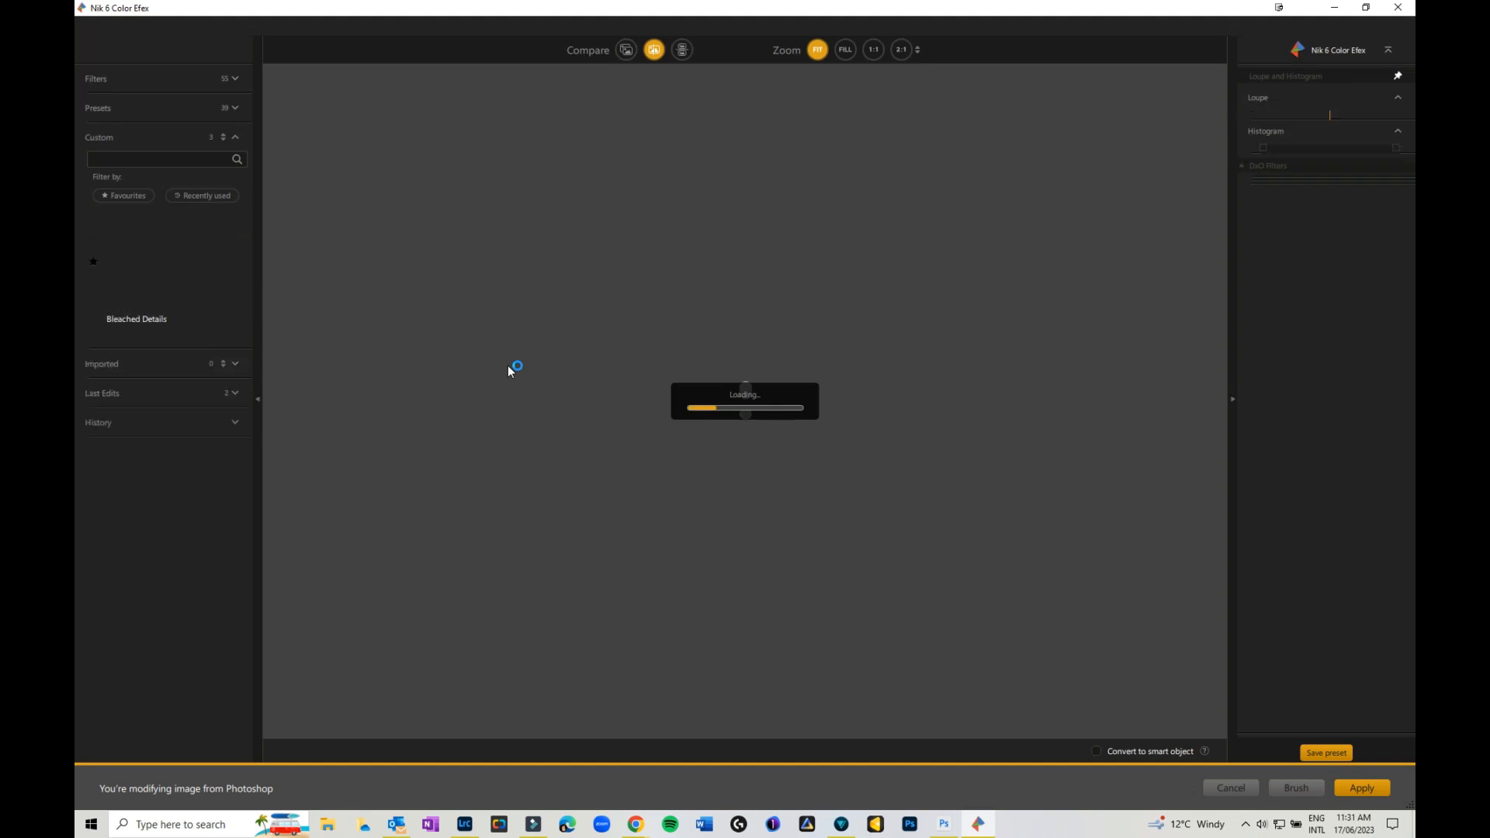
click(191, 80)
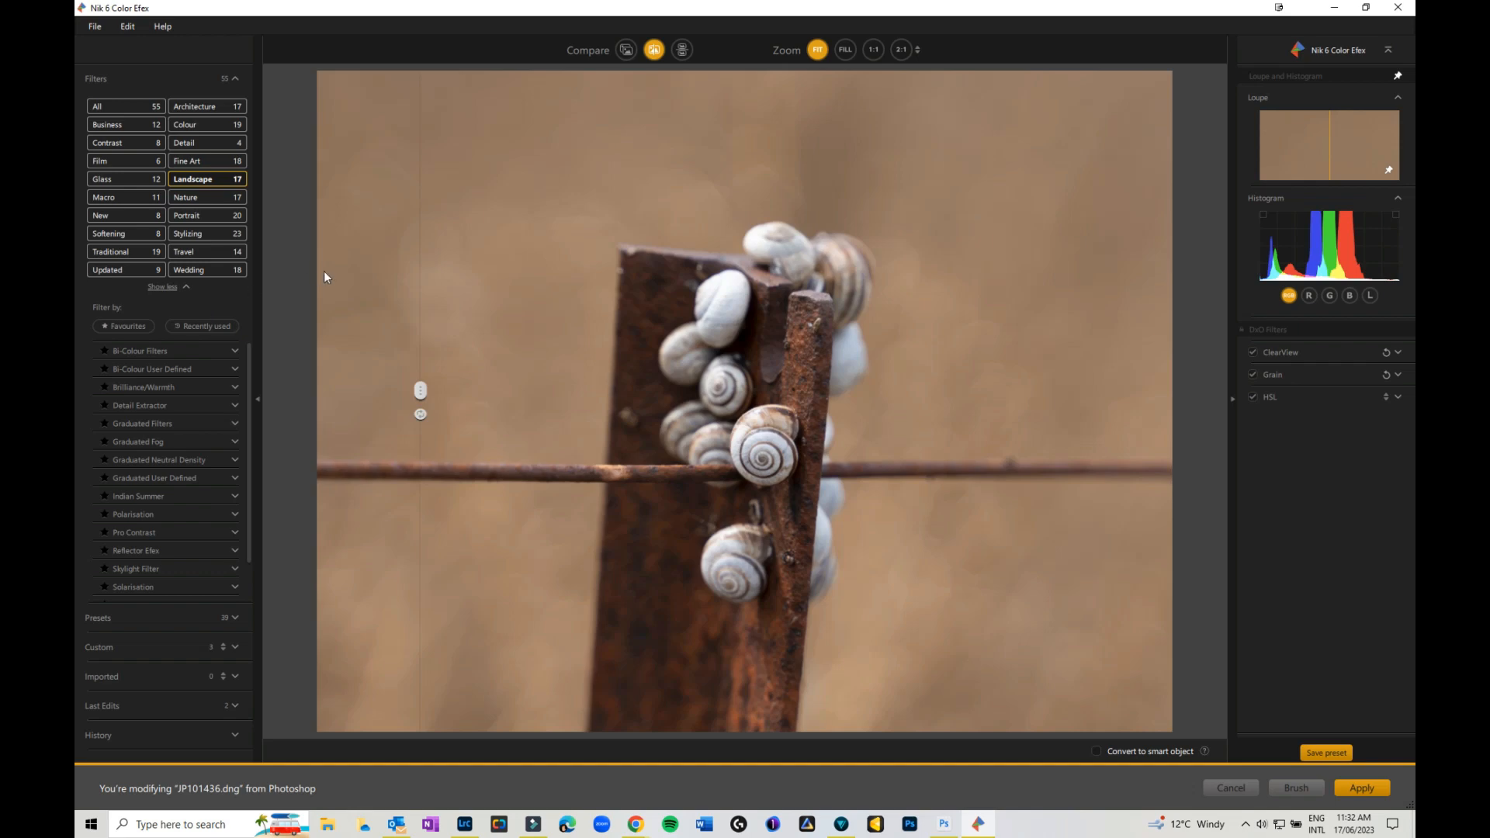
Try the single and split comparison views, moving the split divider close to the photo's left edge
drag(424, 395, 334, 326)
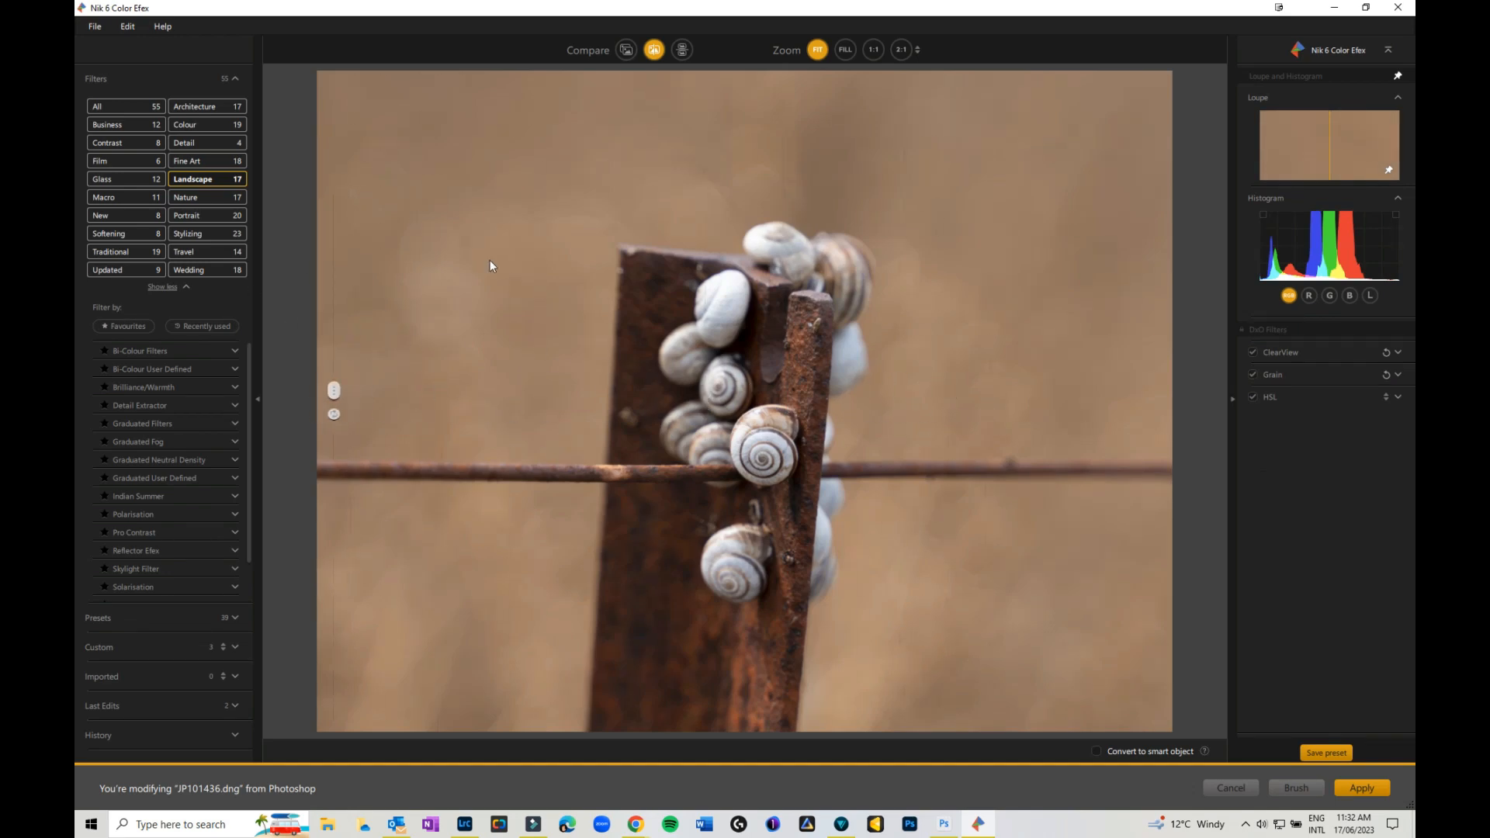
click(624, 51)
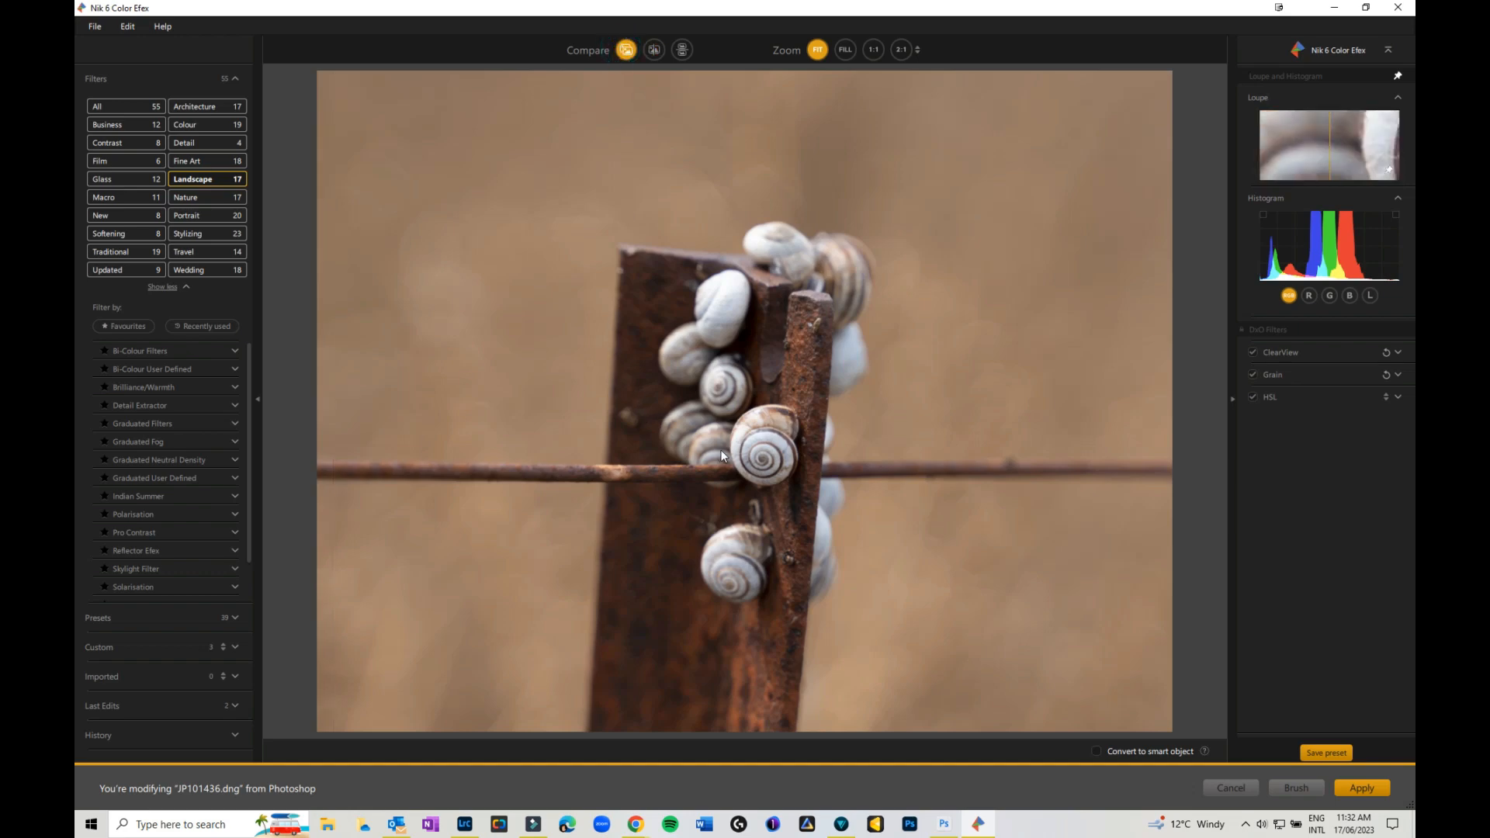
click(655, 49)
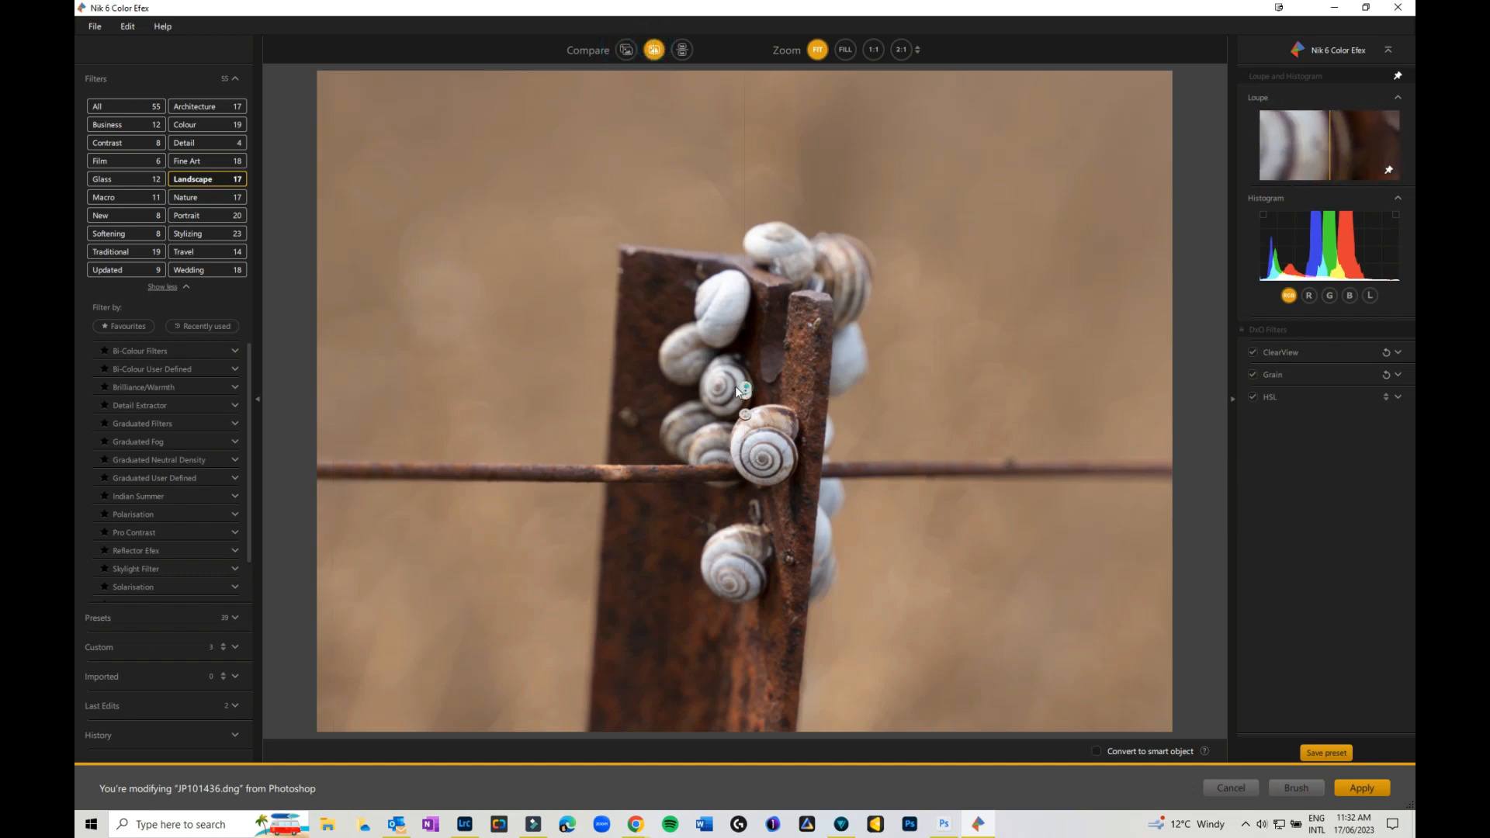
drag(743, 388, 335, 358)
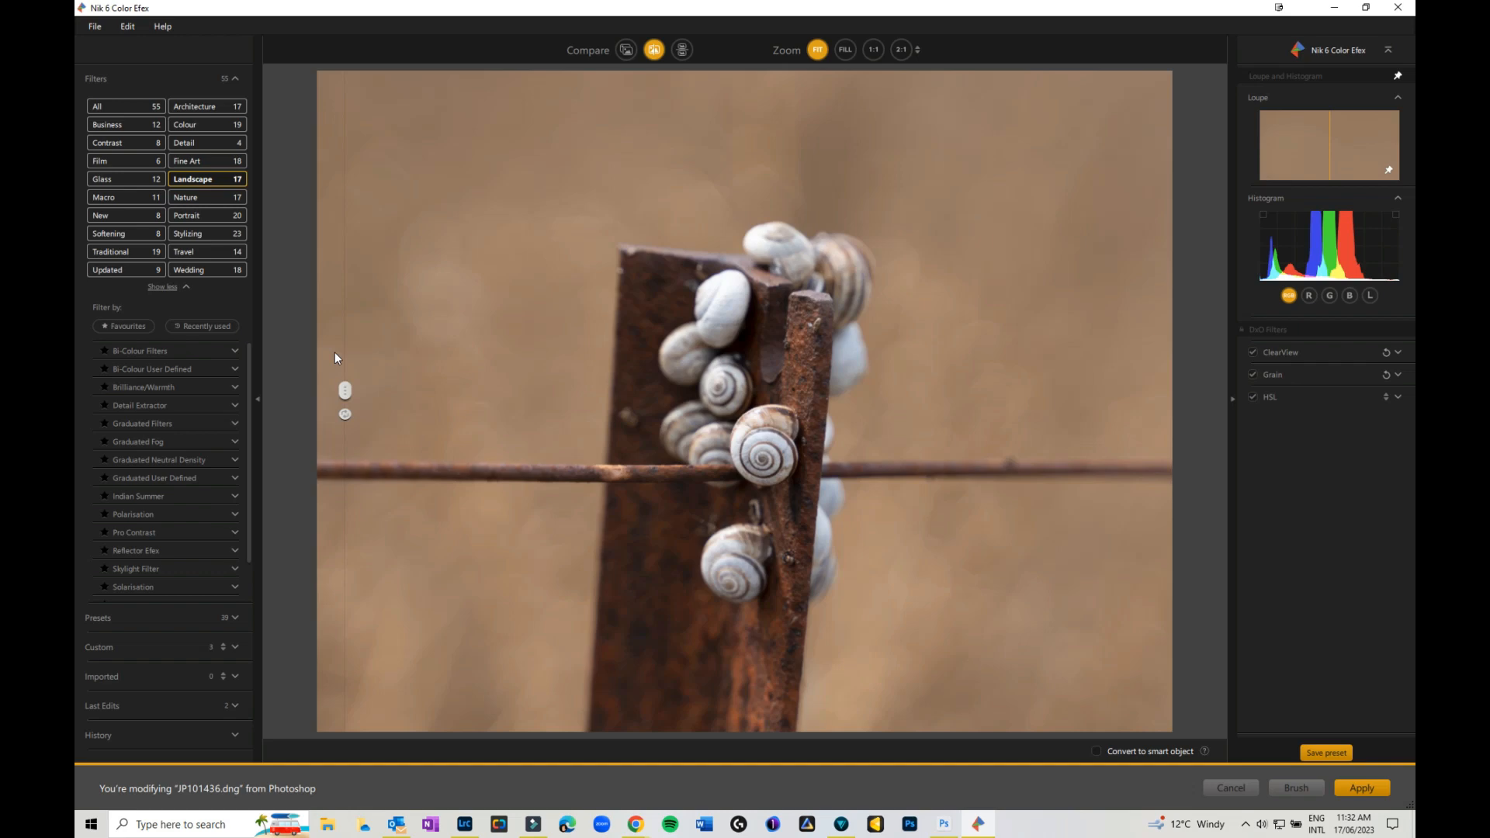
Add the Detail Extractor filter to the photo and mark it as a favourite
click(221, 405)
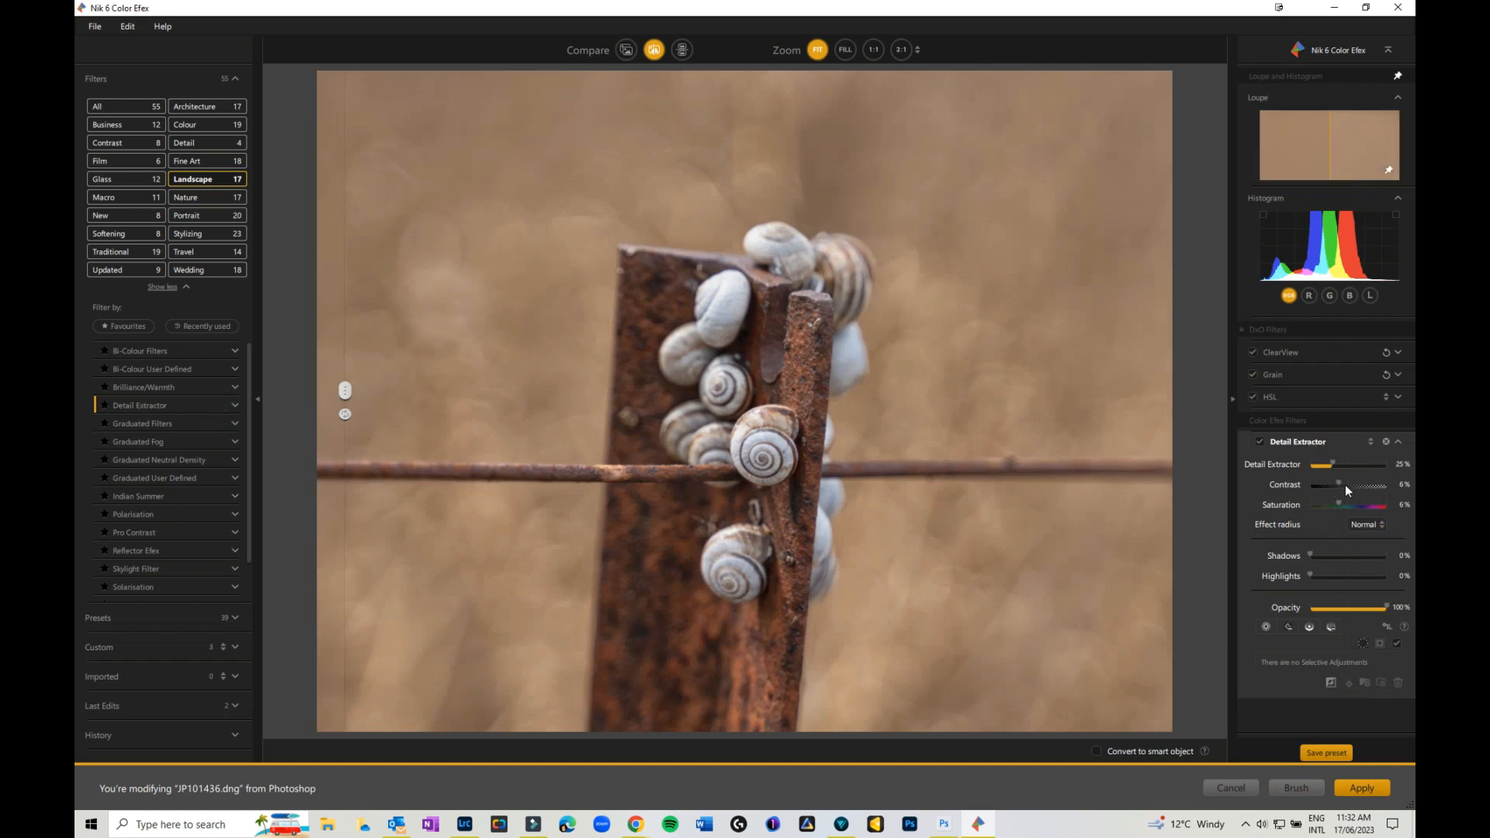
click(104, 405)
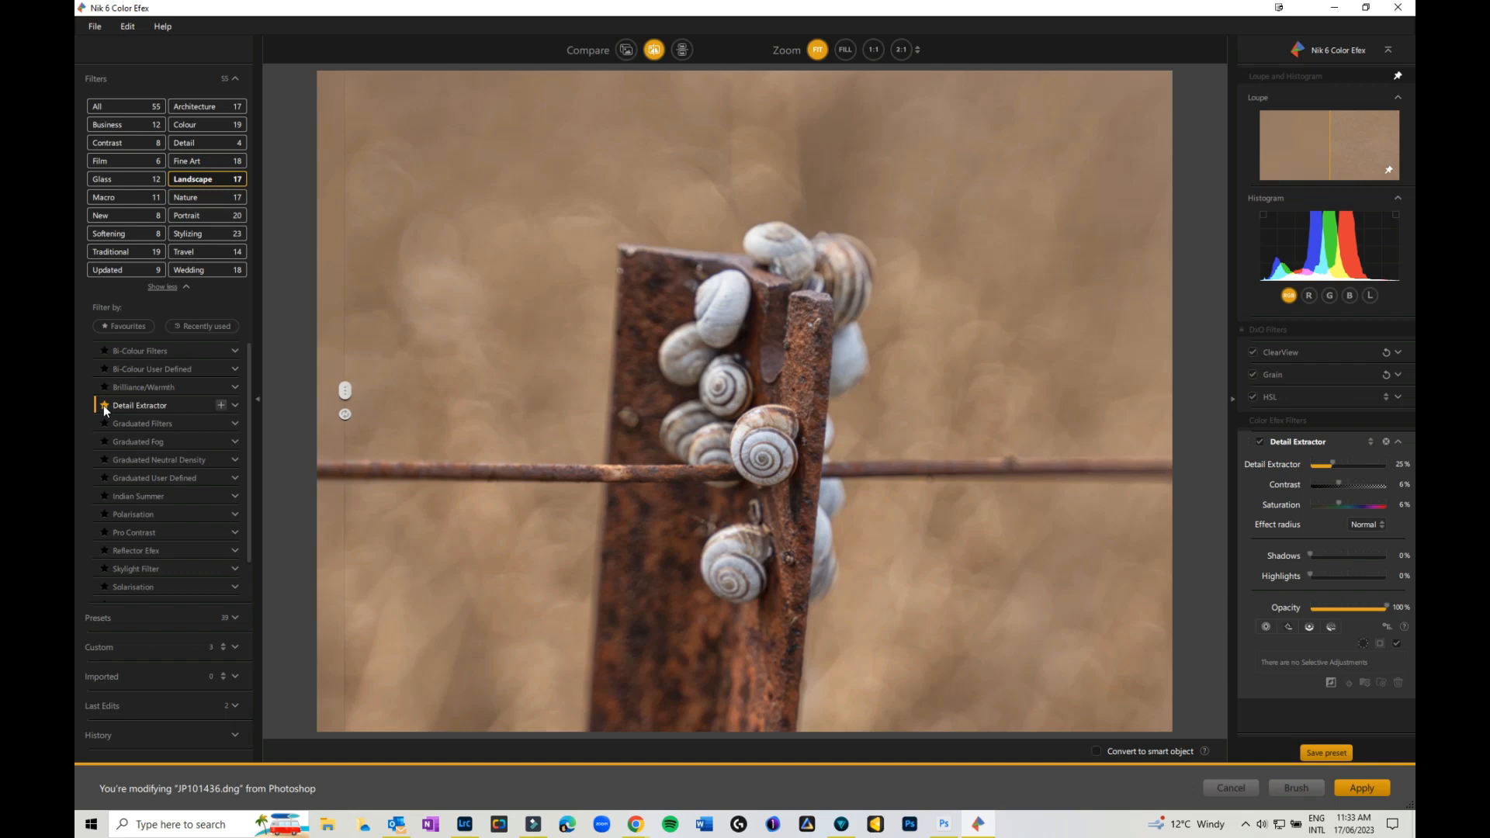
Compare Detail Extractor's Default and Strong Large Details presets, and apply Strong Large Details
click(236, 405)
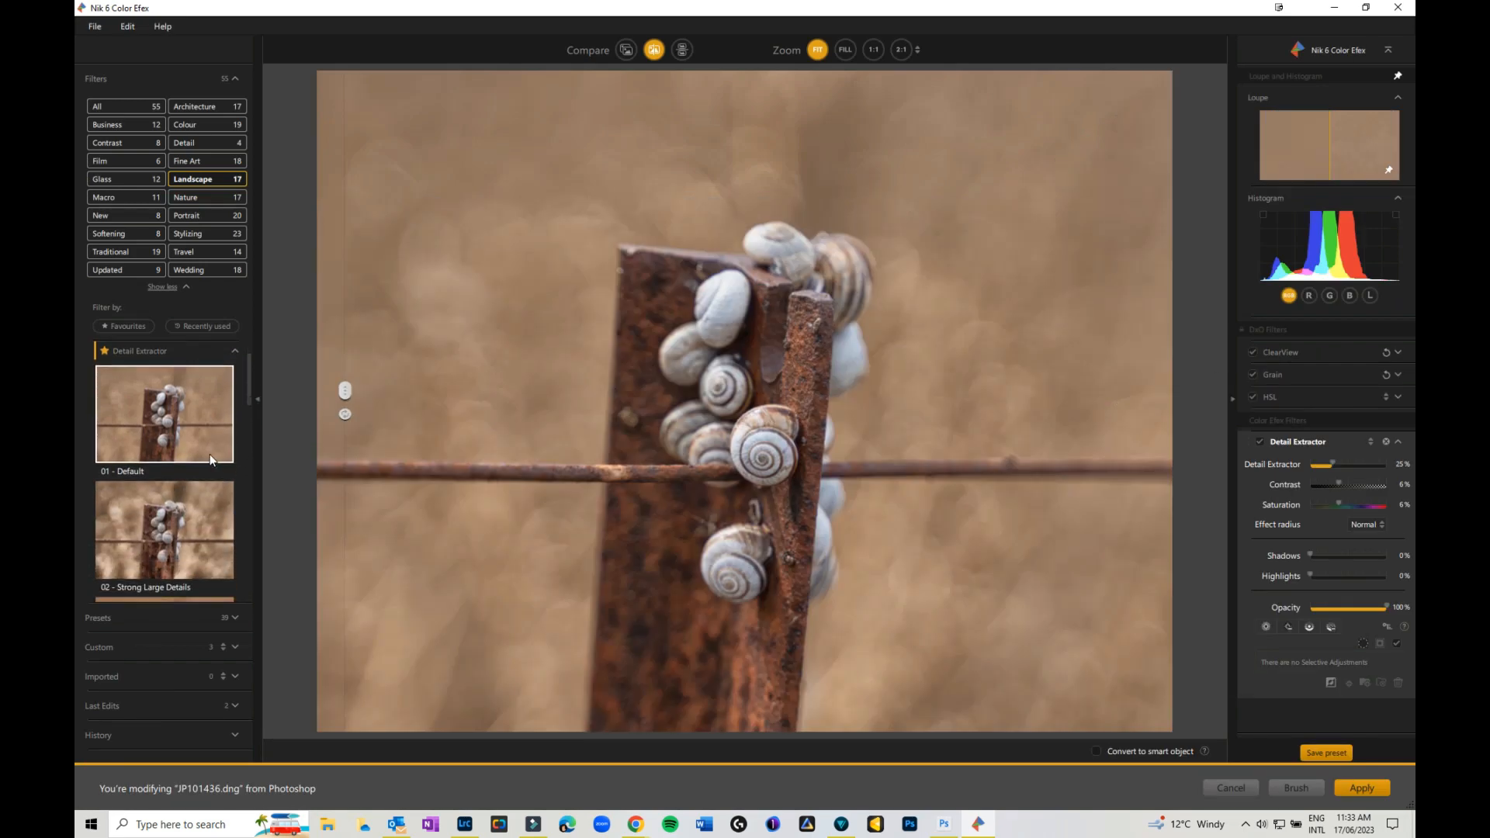
click(161, 518)
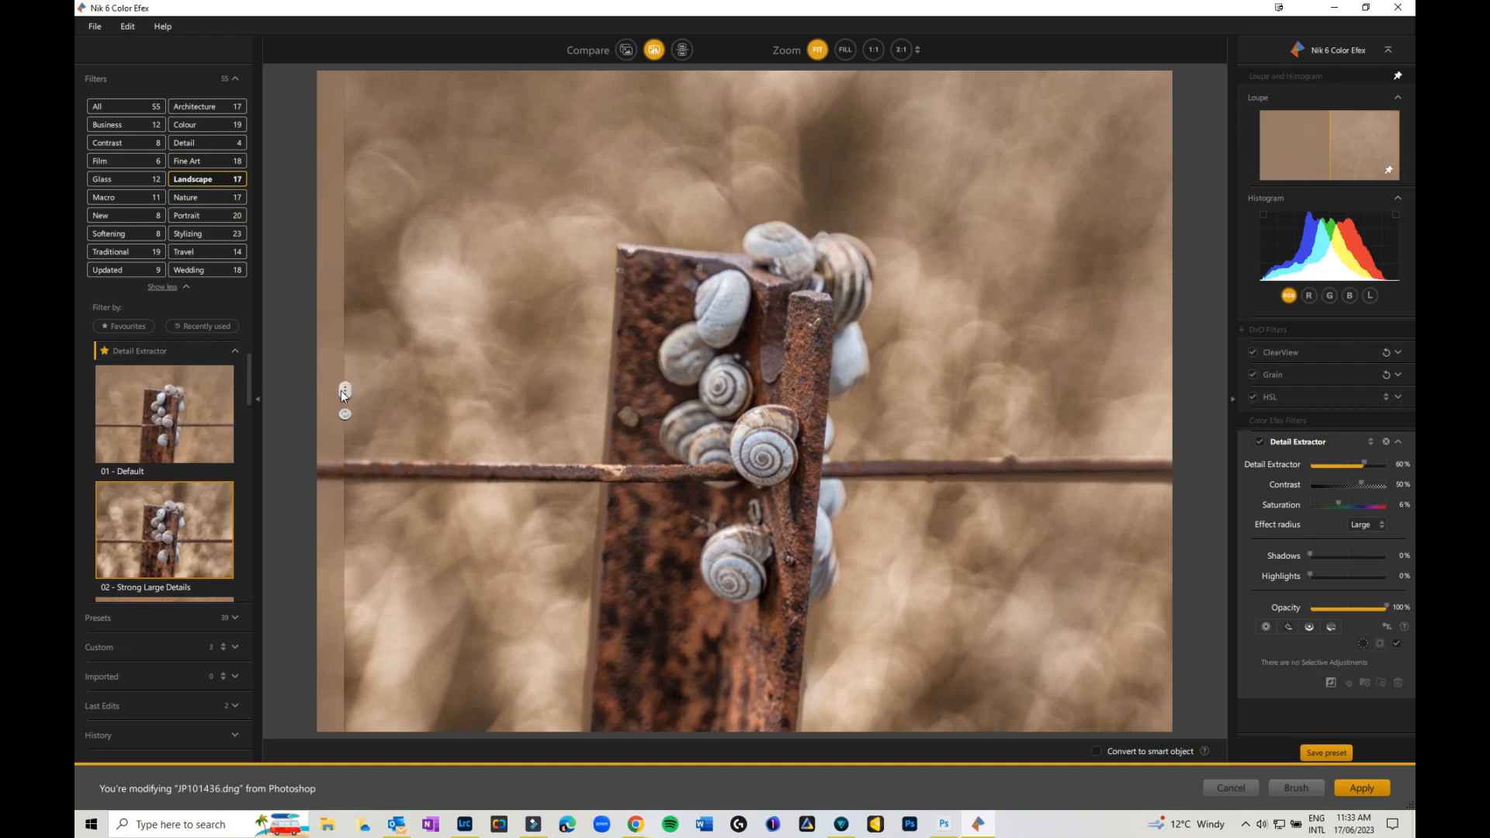
drag(343, 390, 421, 397)
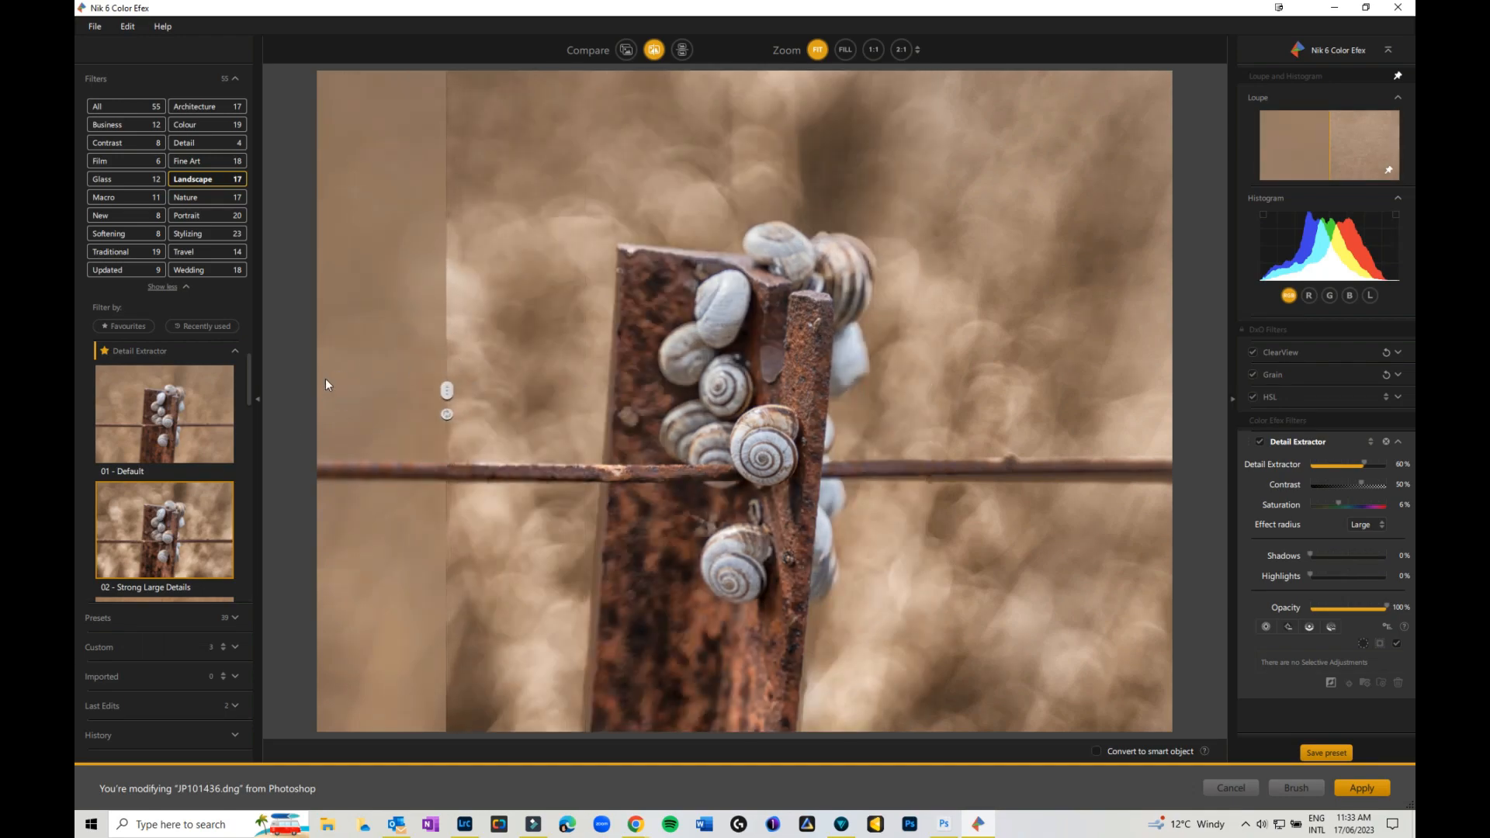
click(208, 392)
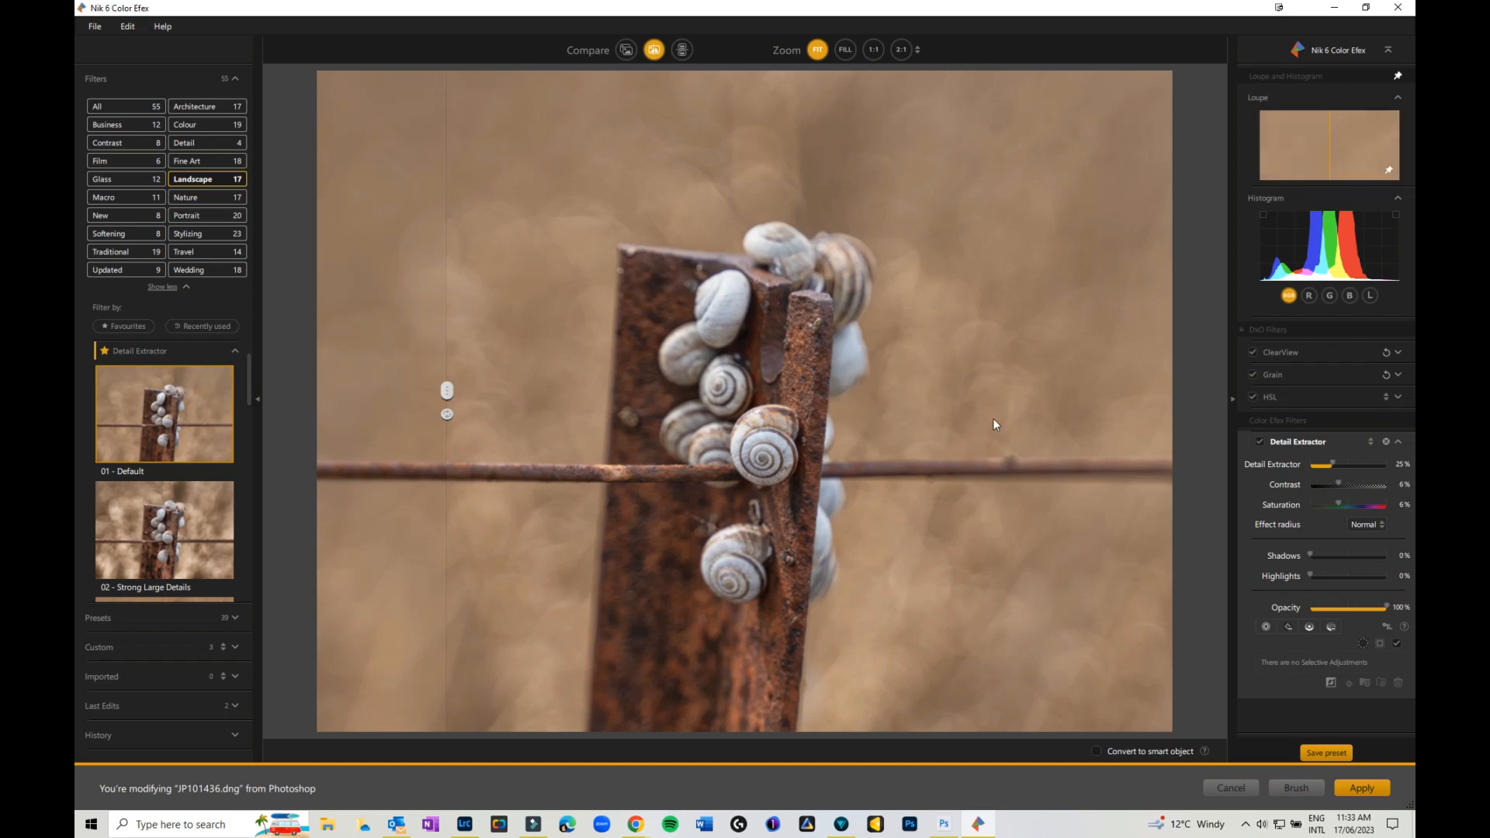
click(187, 506)
drag(447, 391, 487, 388)
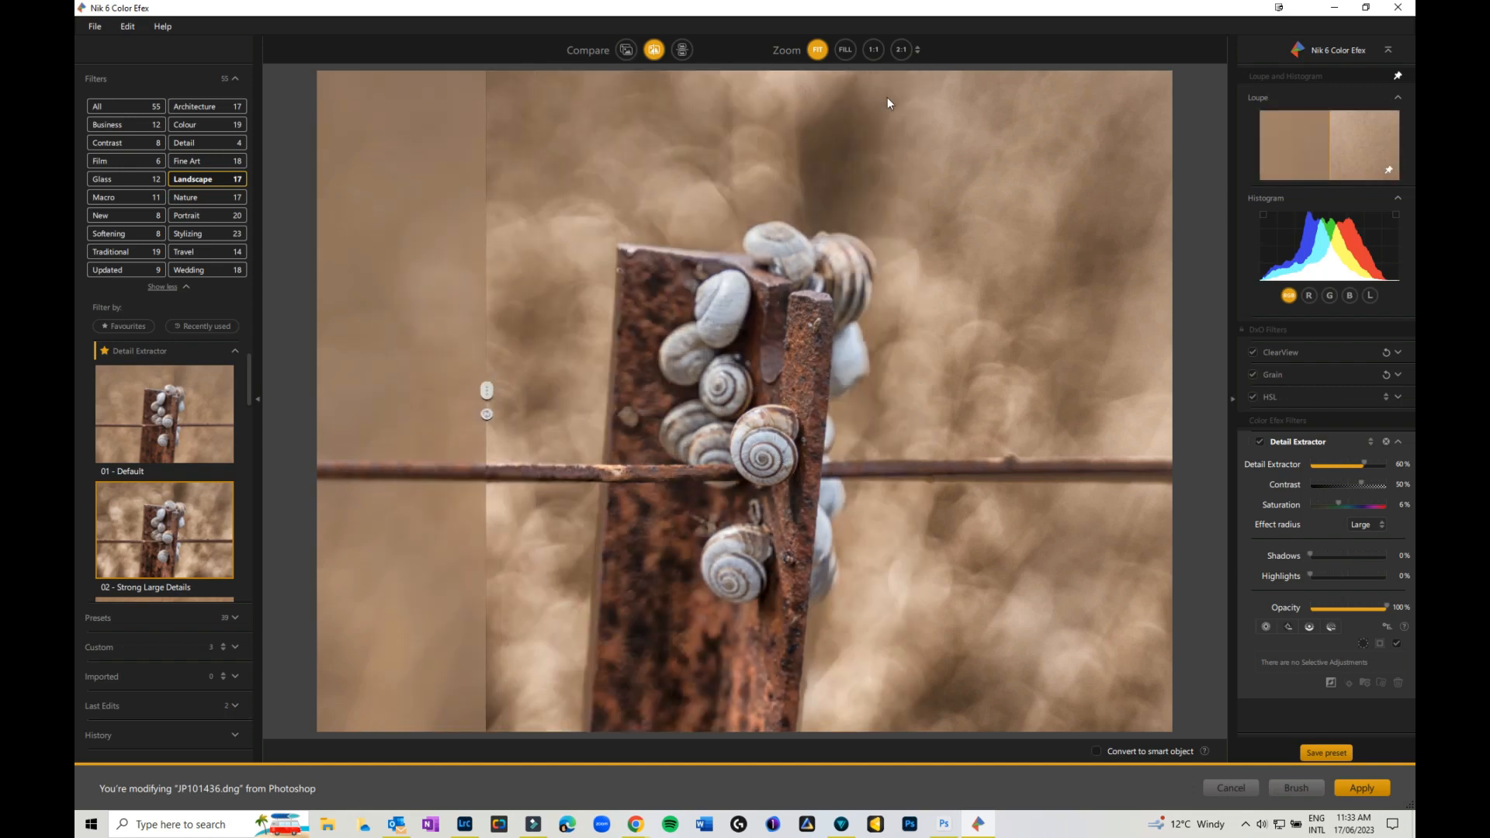
Examine the preset's effect close up on the large snail shell, comparing it with the original across the split divider
click(901, 49)
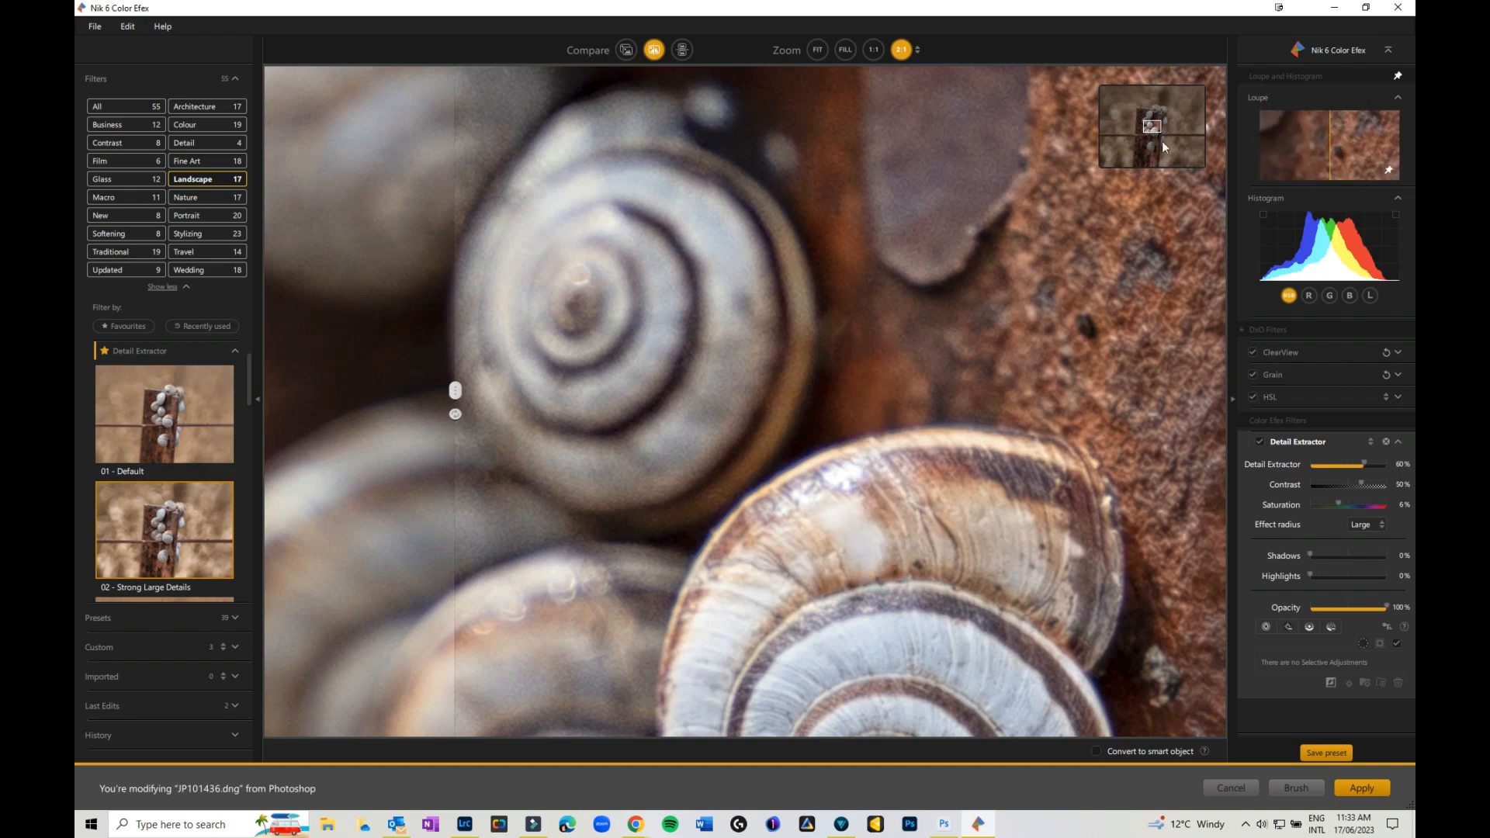
drag(1153, 133, 1154, 138)
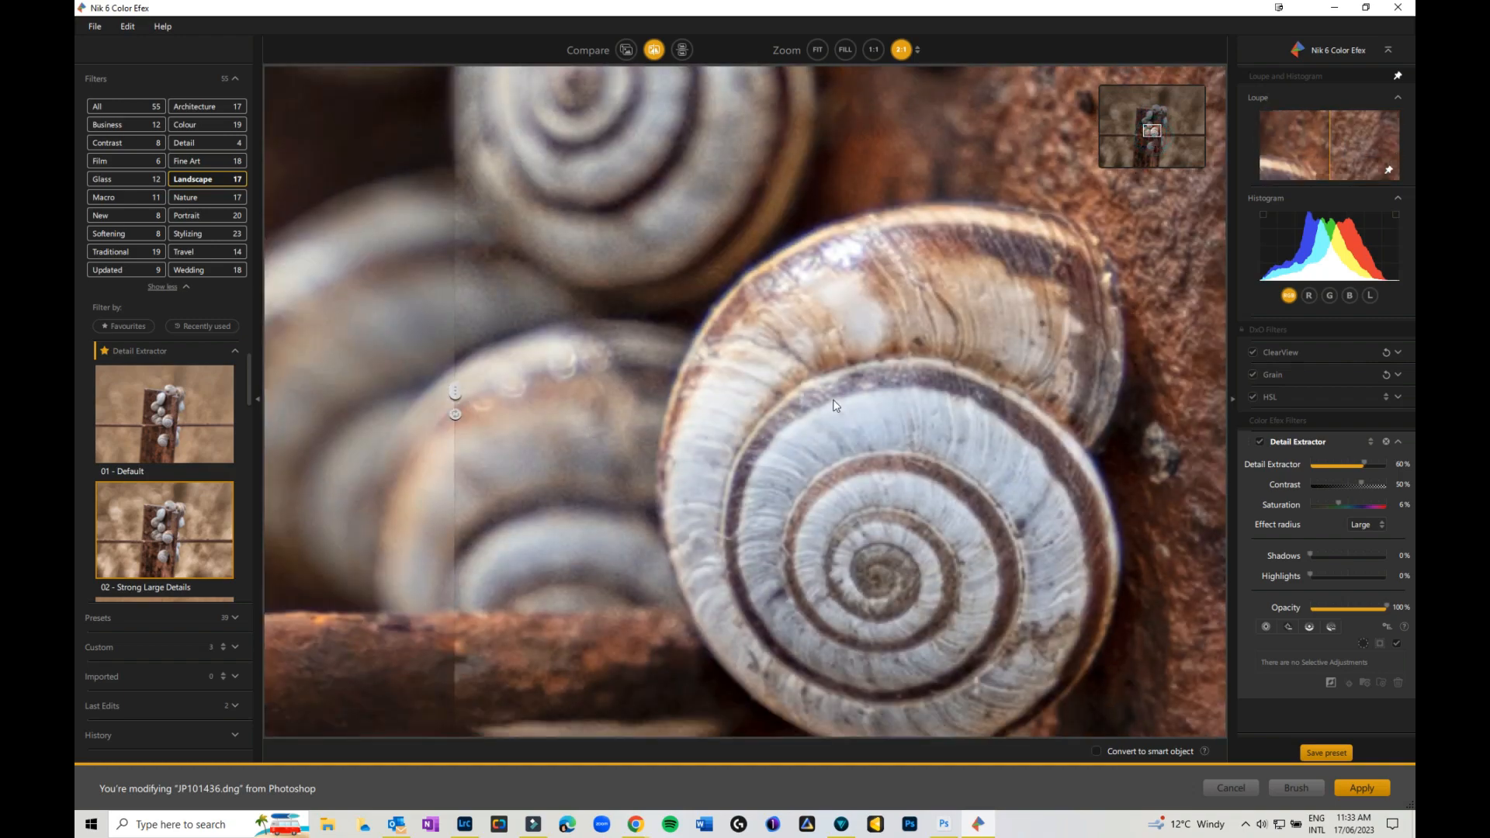
drag(455, 391, 368, 314)
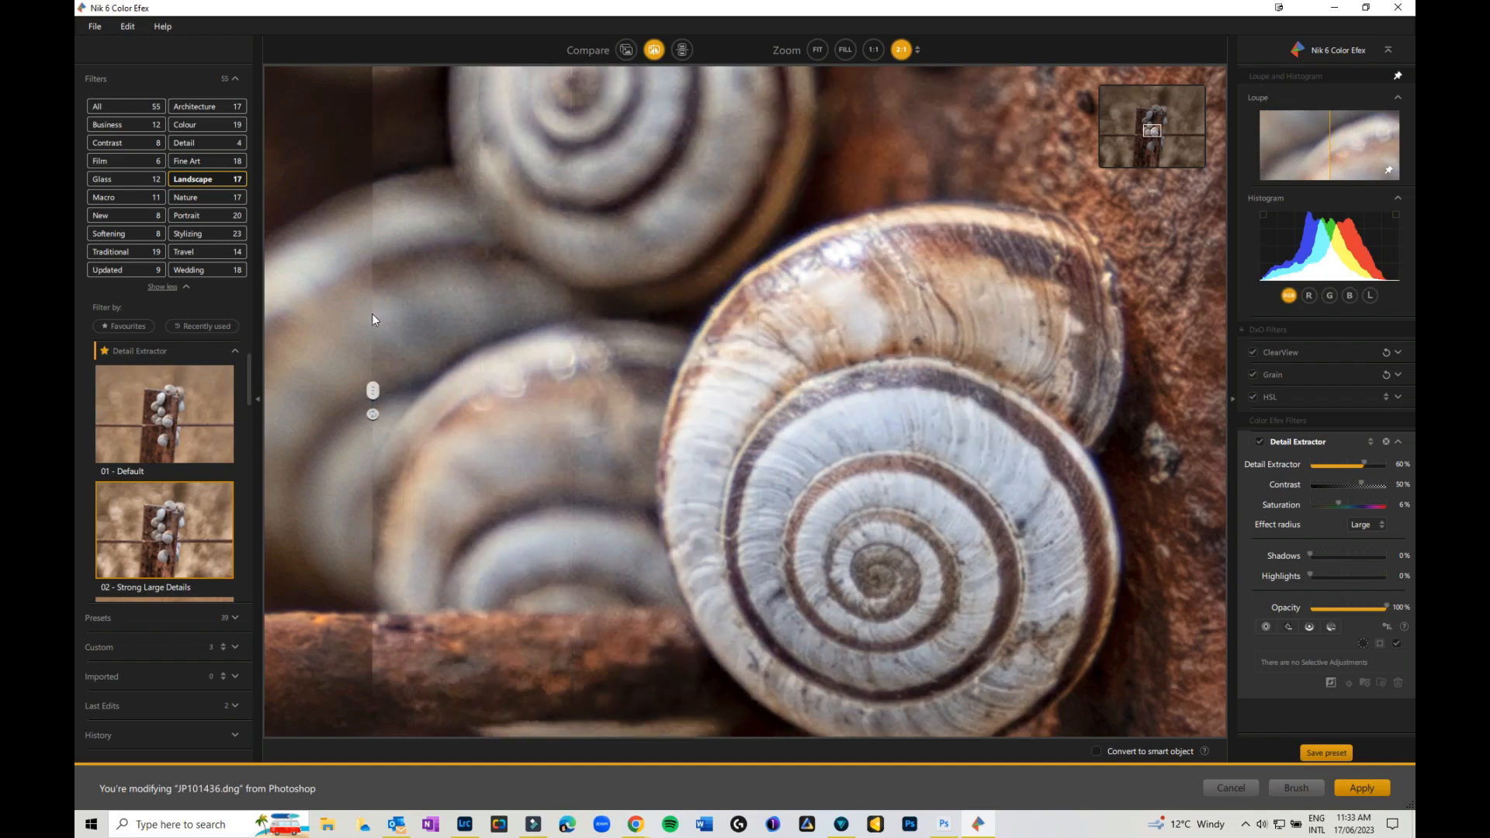
click(817, 51)
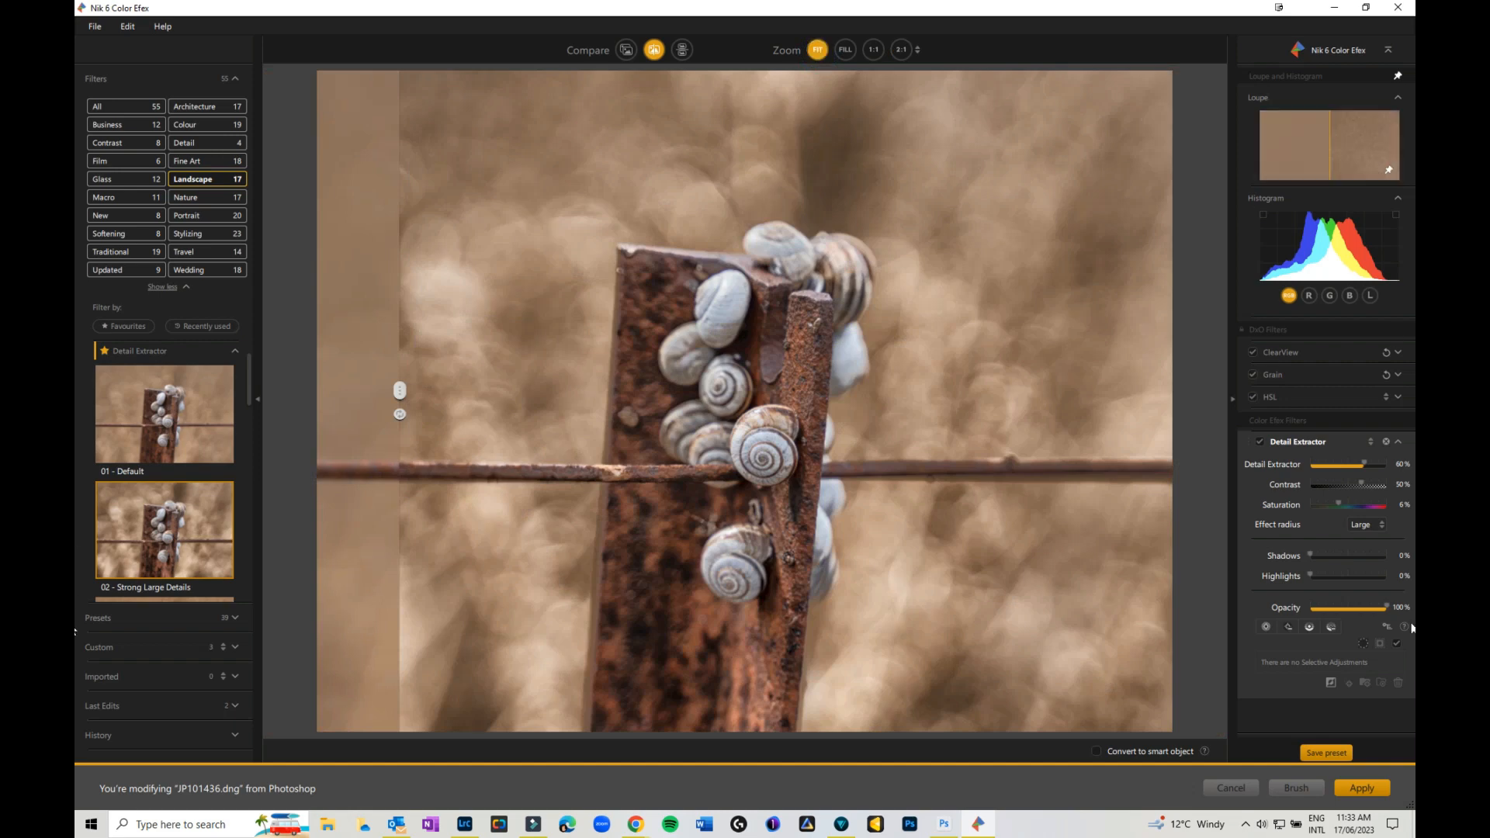
Place a Detail Extractor control point at the centre of the large snail shell and set its opacity to 64%
click(1265, 625)
click(763, 458)
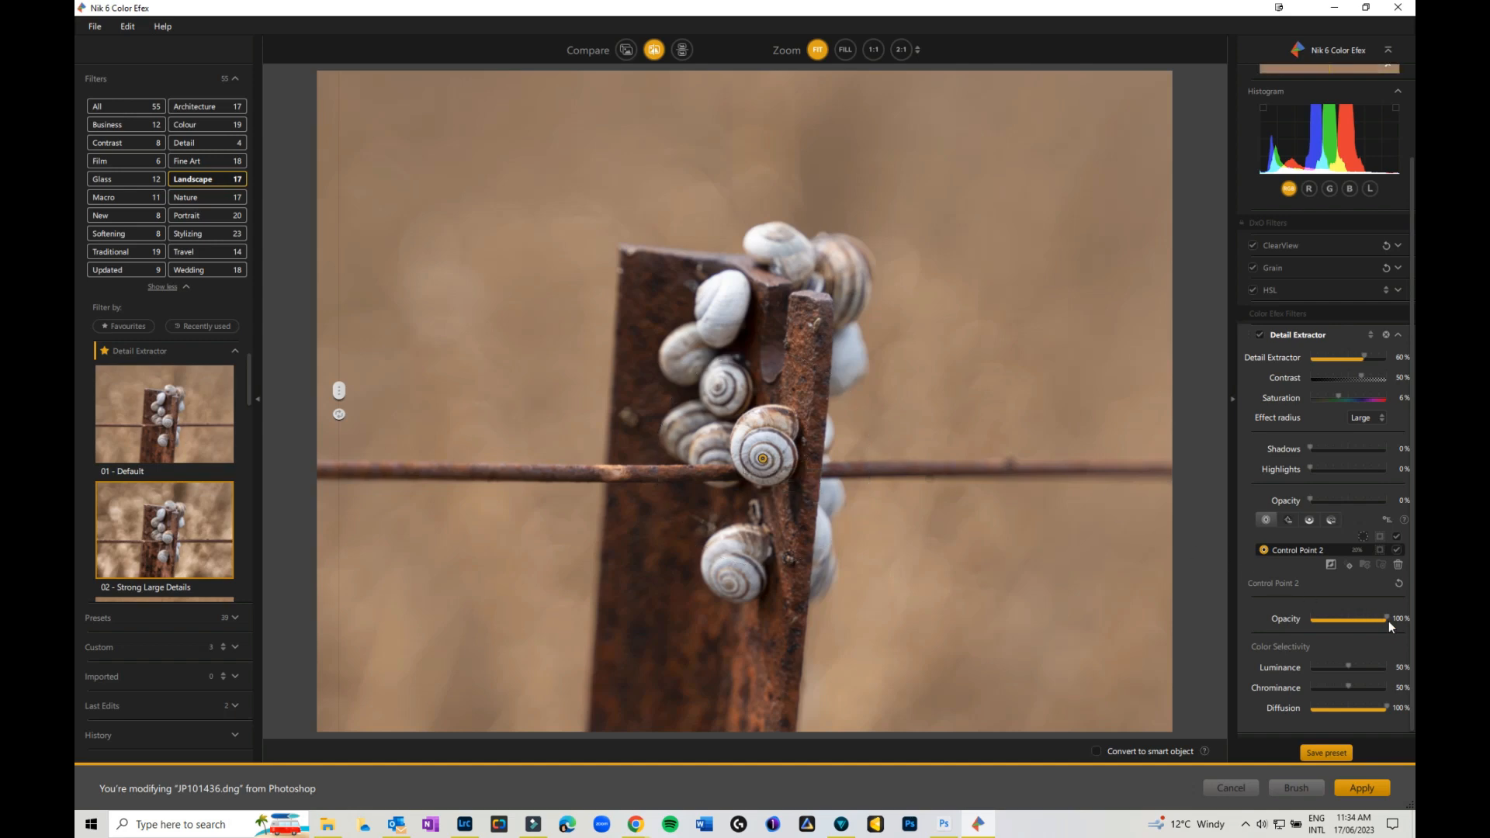
mouse_move(1388, 619)
mouse_down()
mouse_move(1305, 619)
mouse_move(1386, 626)
mouse_move(1305, 622)
mouse_move(1361, 621)
mouse_up()
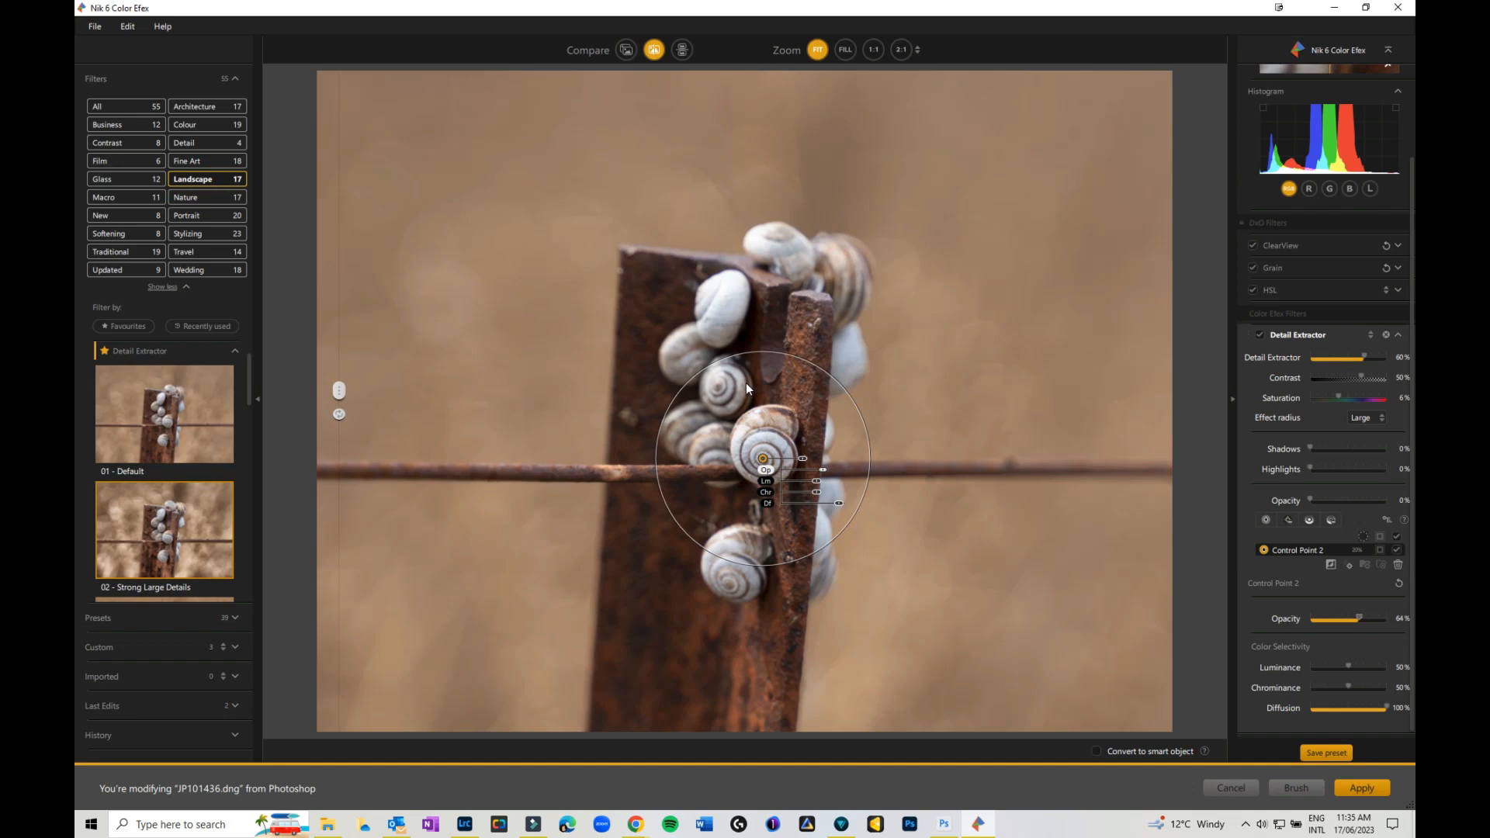
Enlarge the control point's circle of influence so it covers most of the snail cluster on the post
drag(764, 351, 761, 219)
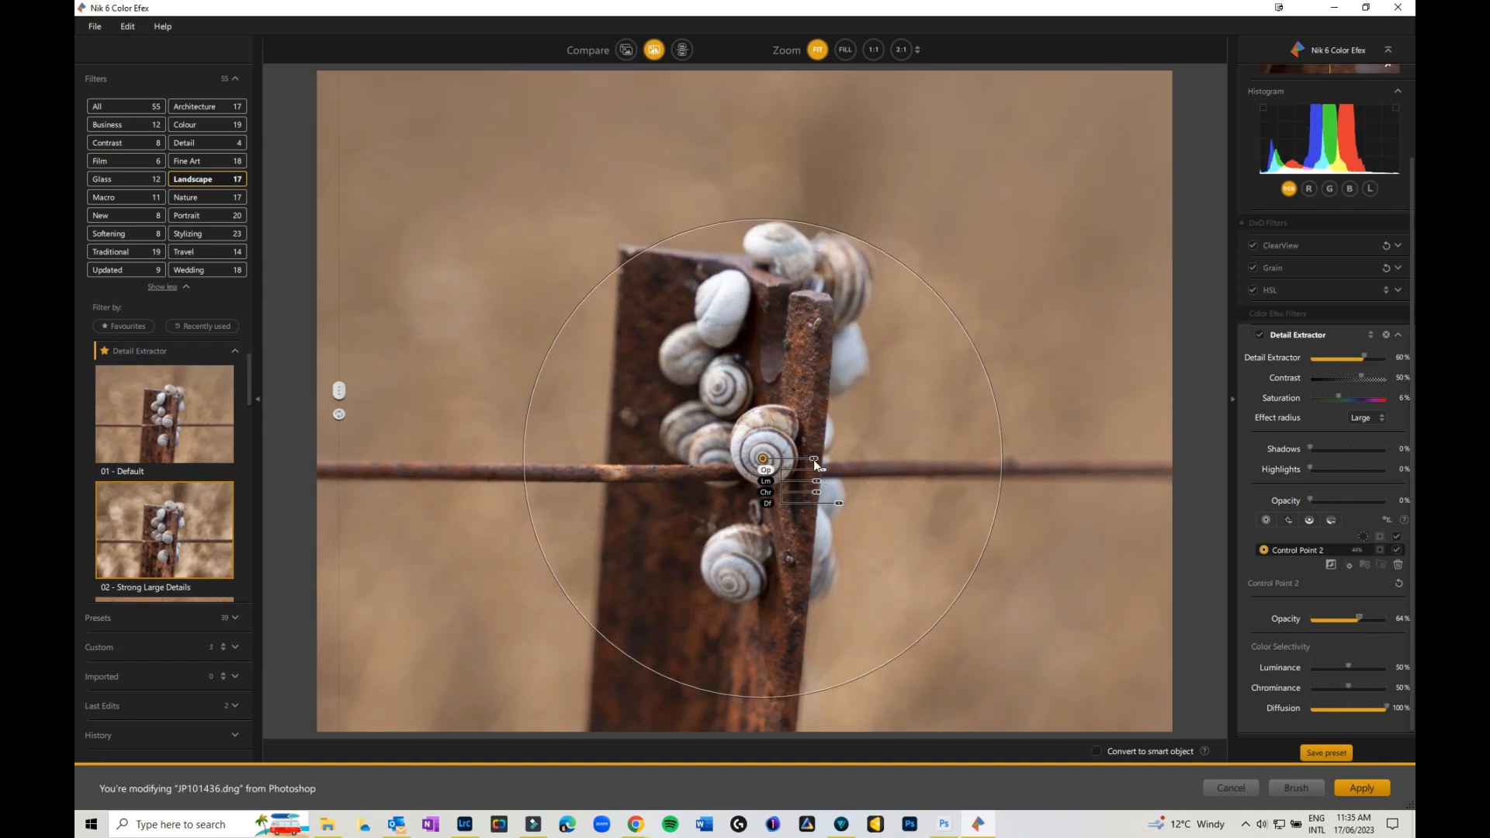
drag(815, 461, 903, 469)
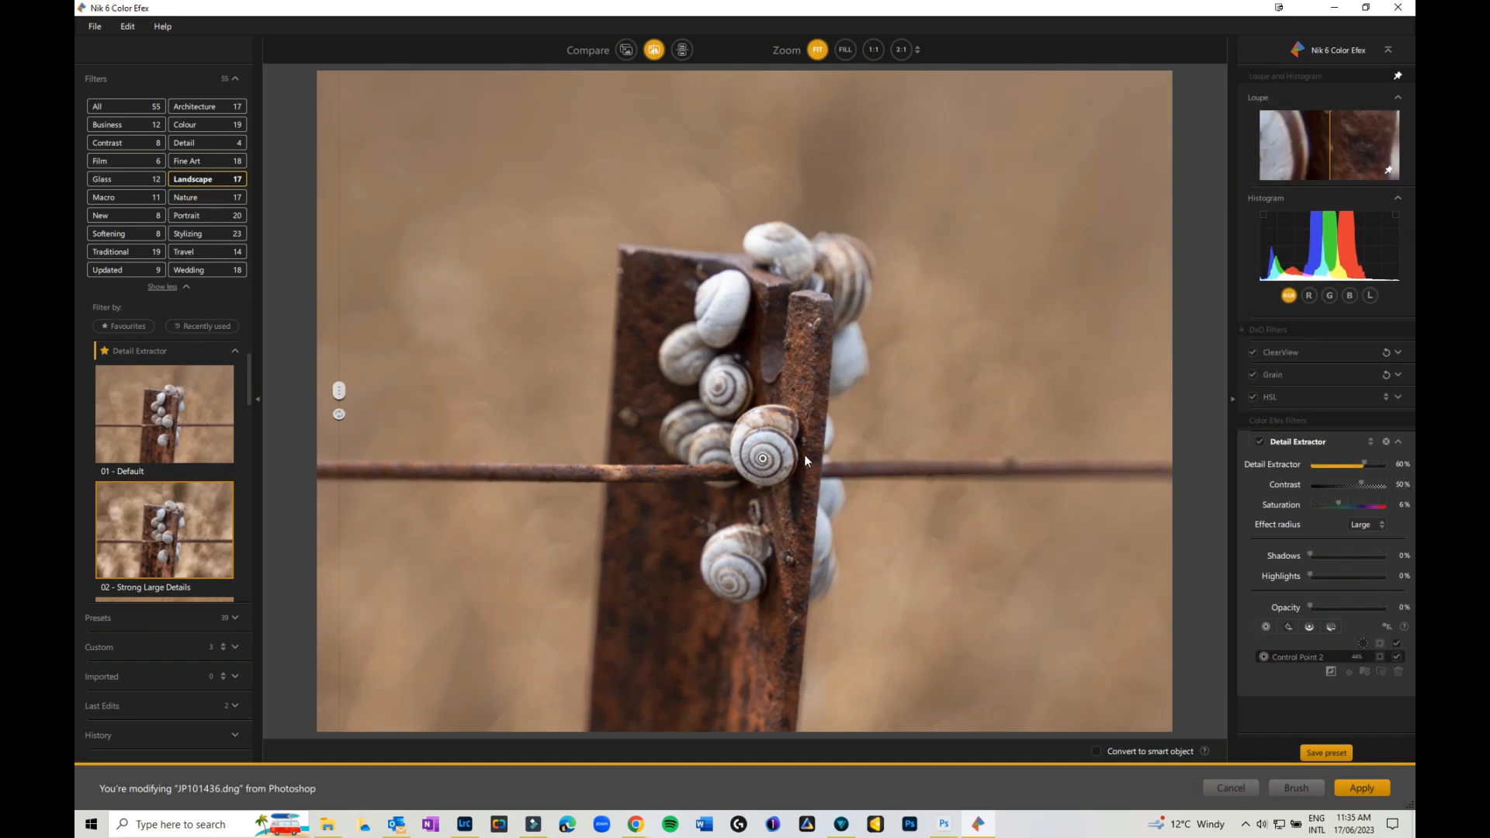
click(762, 459)
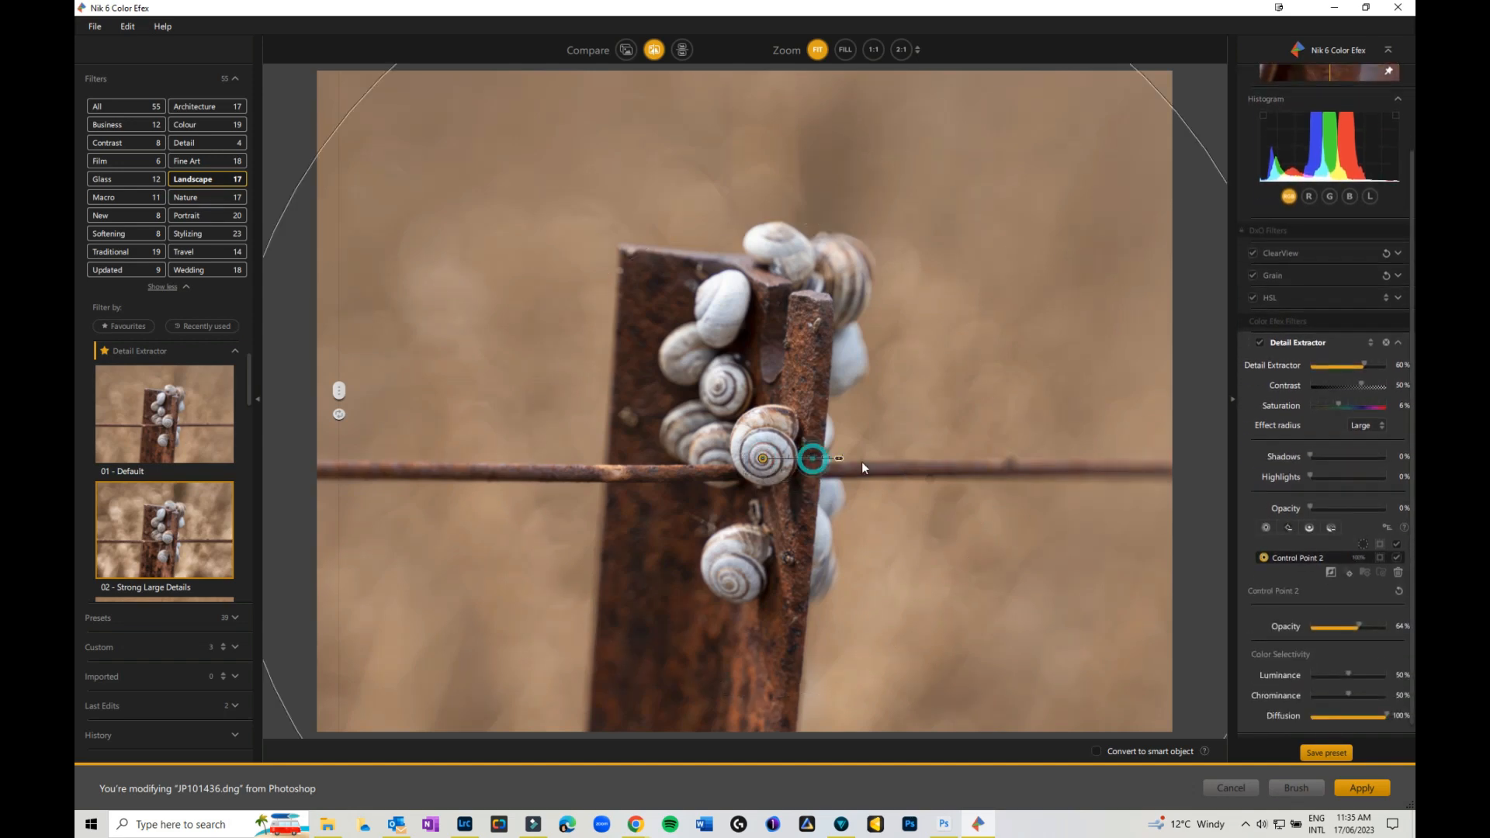
drag(828, 458, 812, 459)
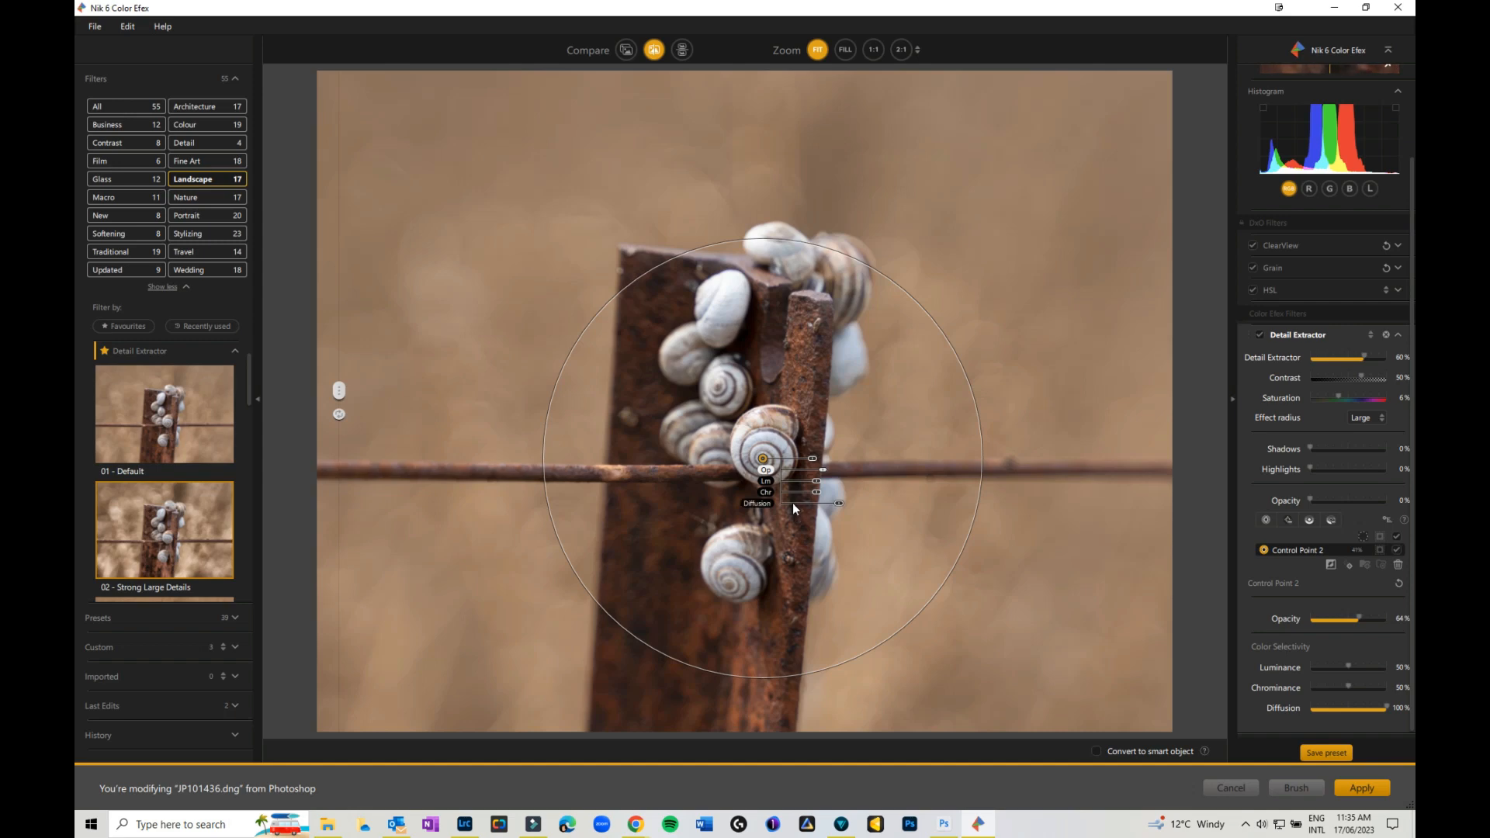
Display the control point's mask and set its Luminance selectivity to 61%
click(1381, 550)
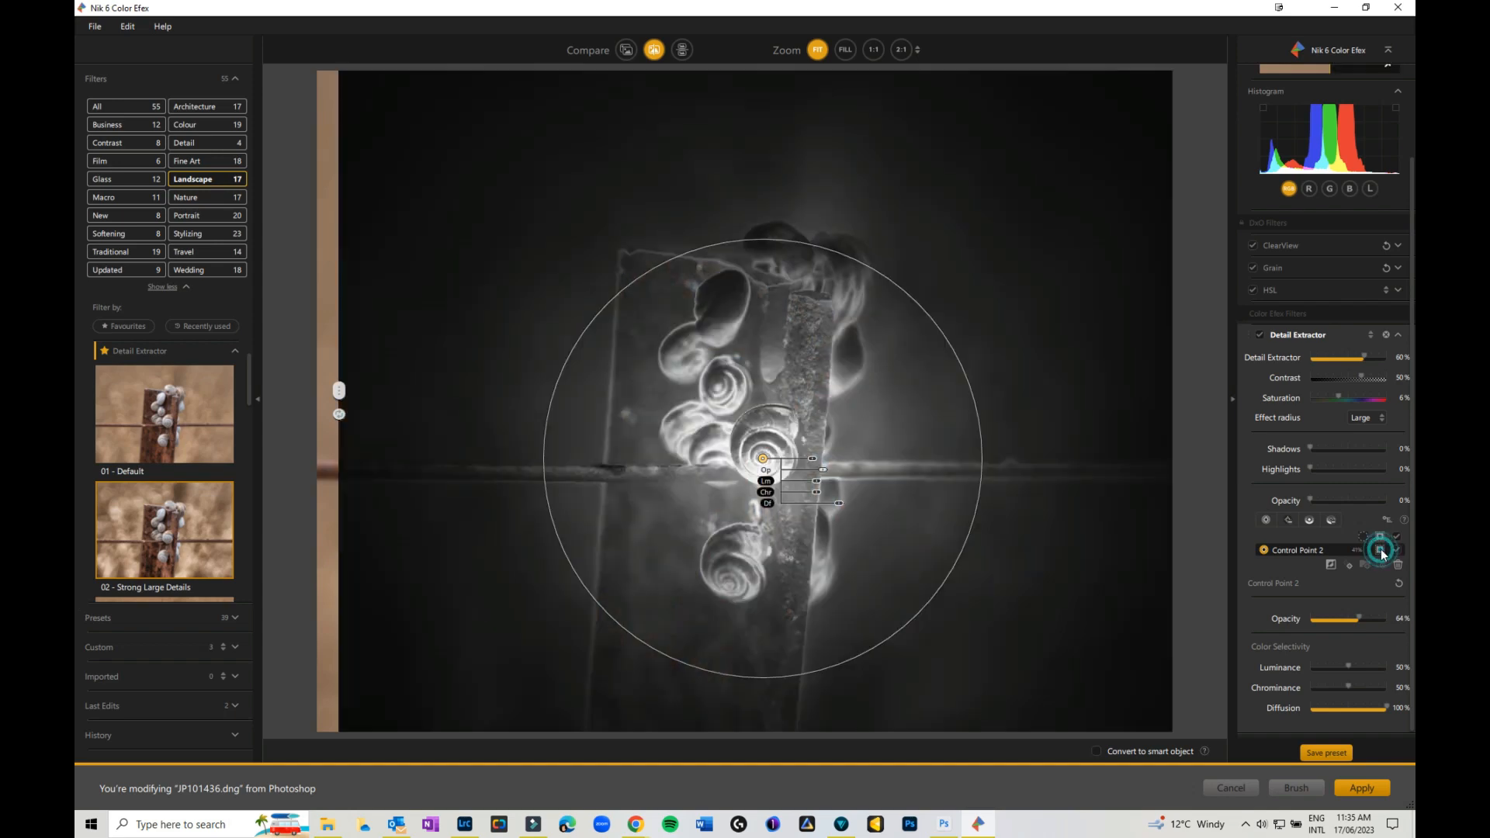
click(816, 484)
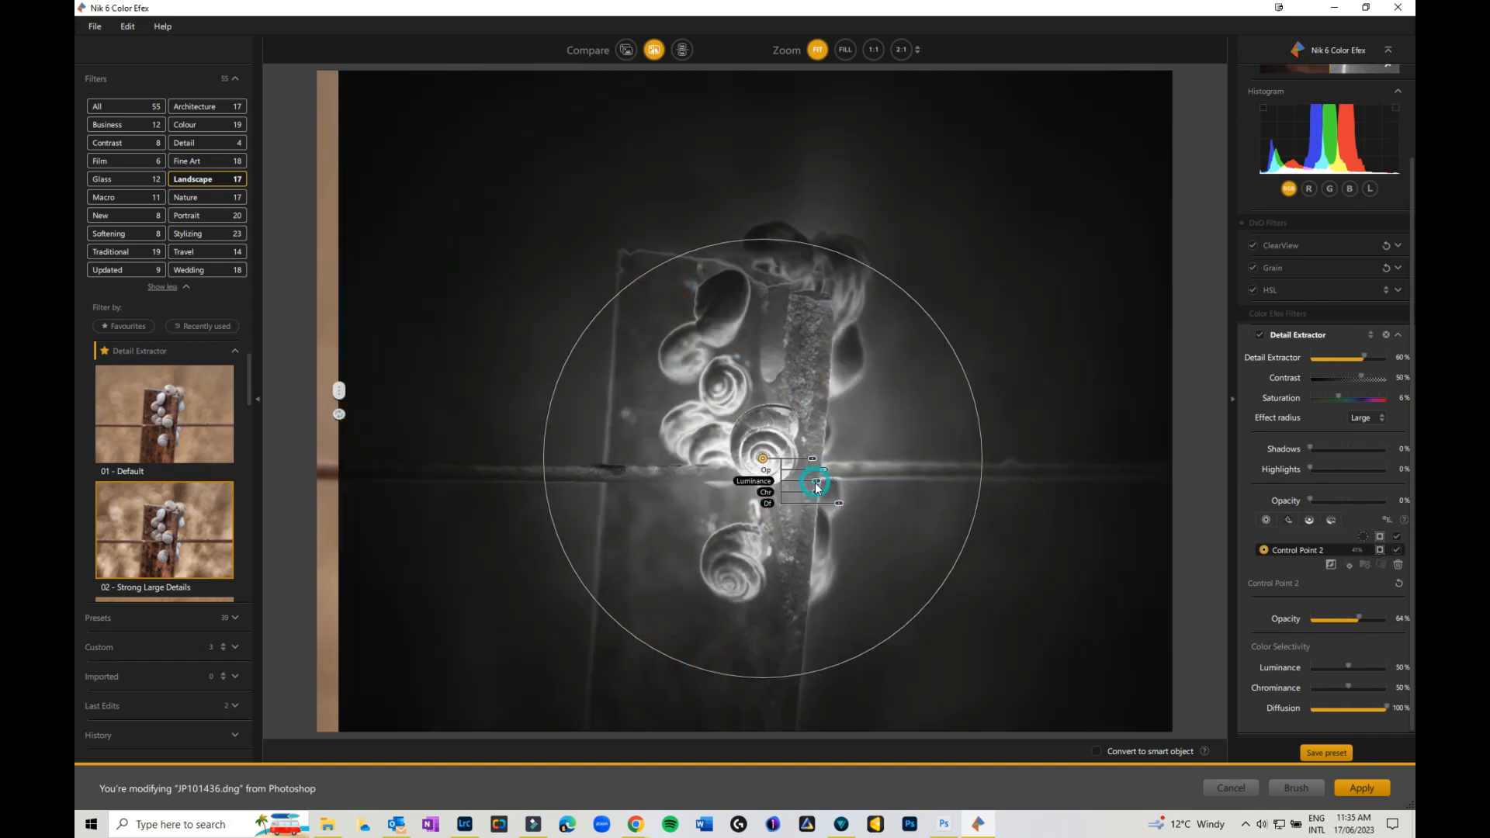
click(816, 482)
click(817, 482)
click(809, 480)
click(785, 477)
click(762, 479)
mouse_move(817, 481)
mouse_down()
mouse_move(836, 481)
mouse_move(792, 479)
mouse_move(823, 484)
mouse_up()
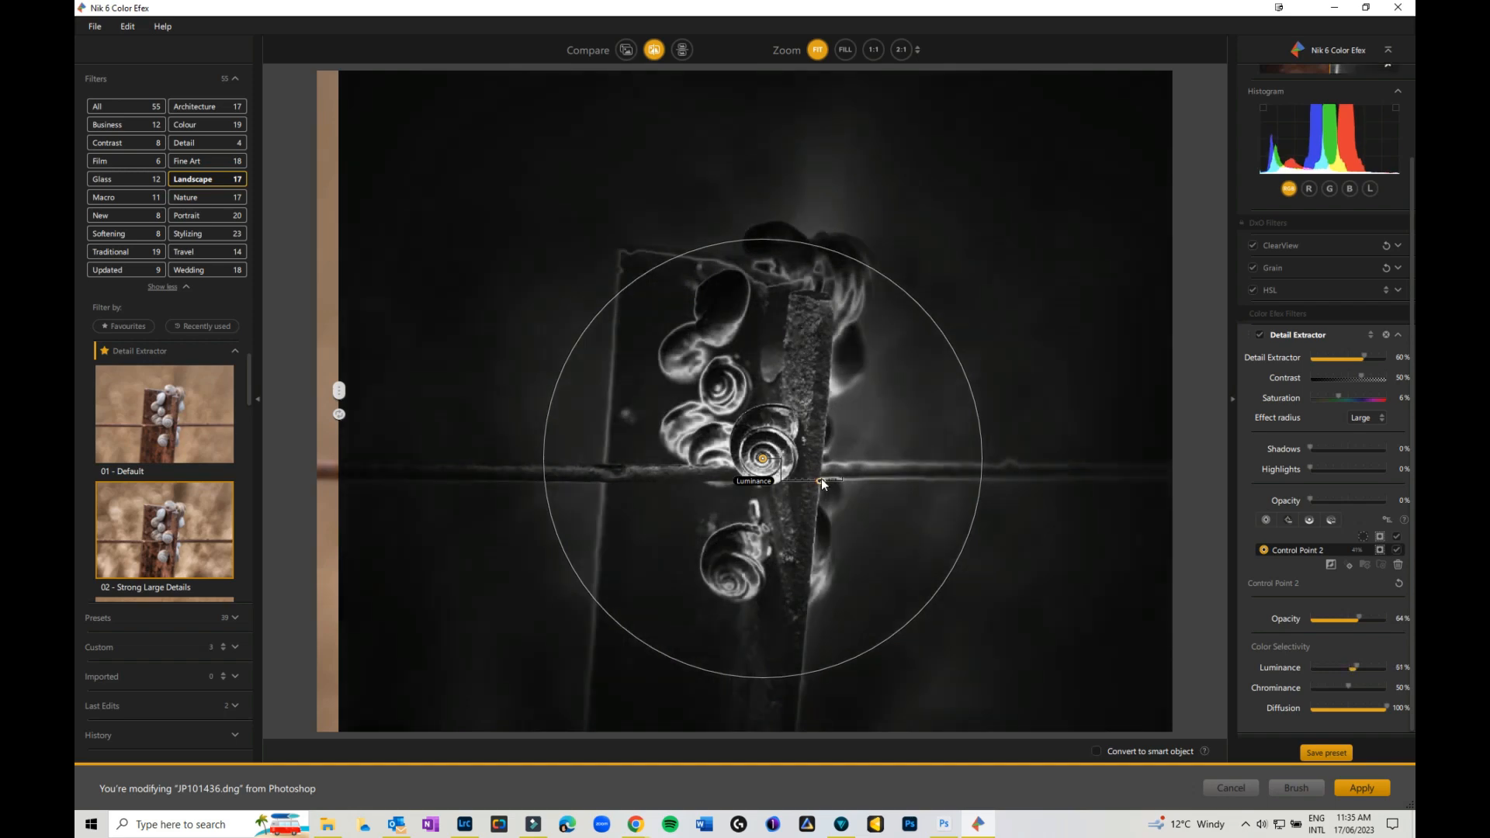
Set the control point's Chrominance selectivity to 72%, checking the mask close up on the large shell
click(902, 49)
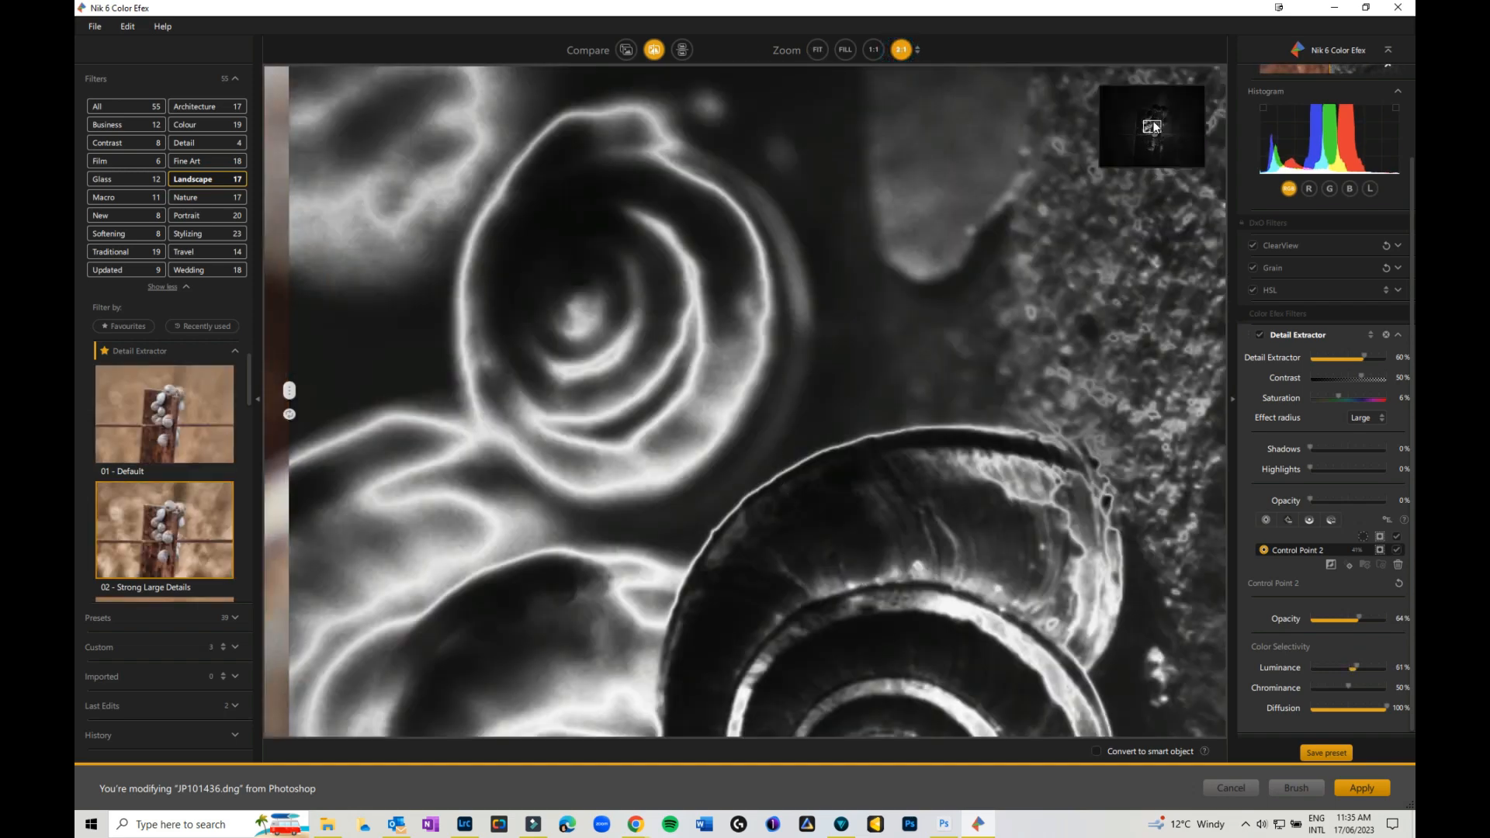
mouse_move(1154, 127)
mouse_down()
mouse_move(1156, 142)
mouse_move(1154, 130)
mouse_up()
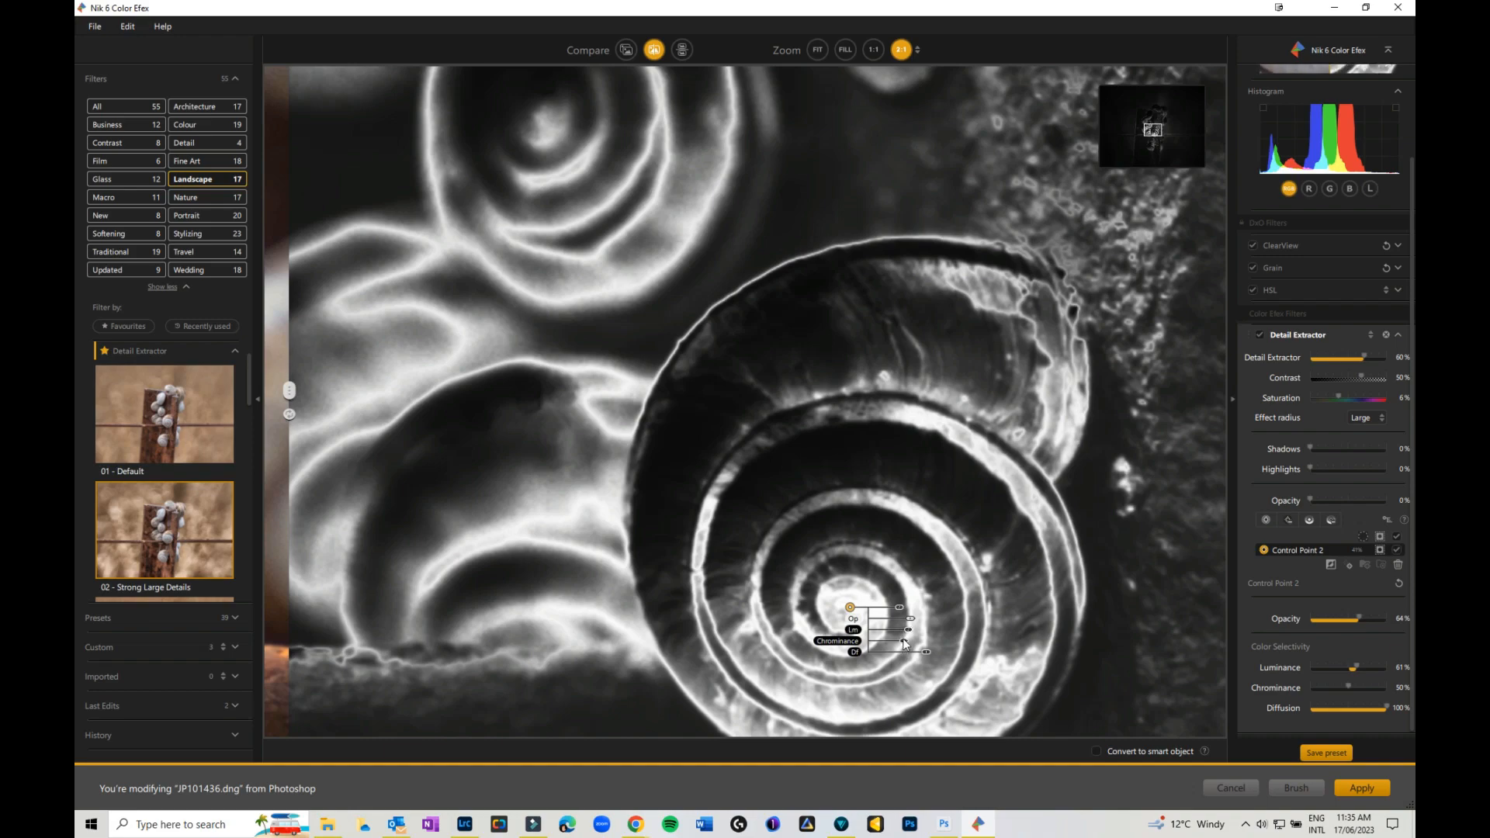
mouse_move(904, 643)
mouse_down()
mouse_move(923, 642)
mouse_move(891, 644)
mouse_move(918, 641)
mouse_up()
drag(917, 640, 907, 639)
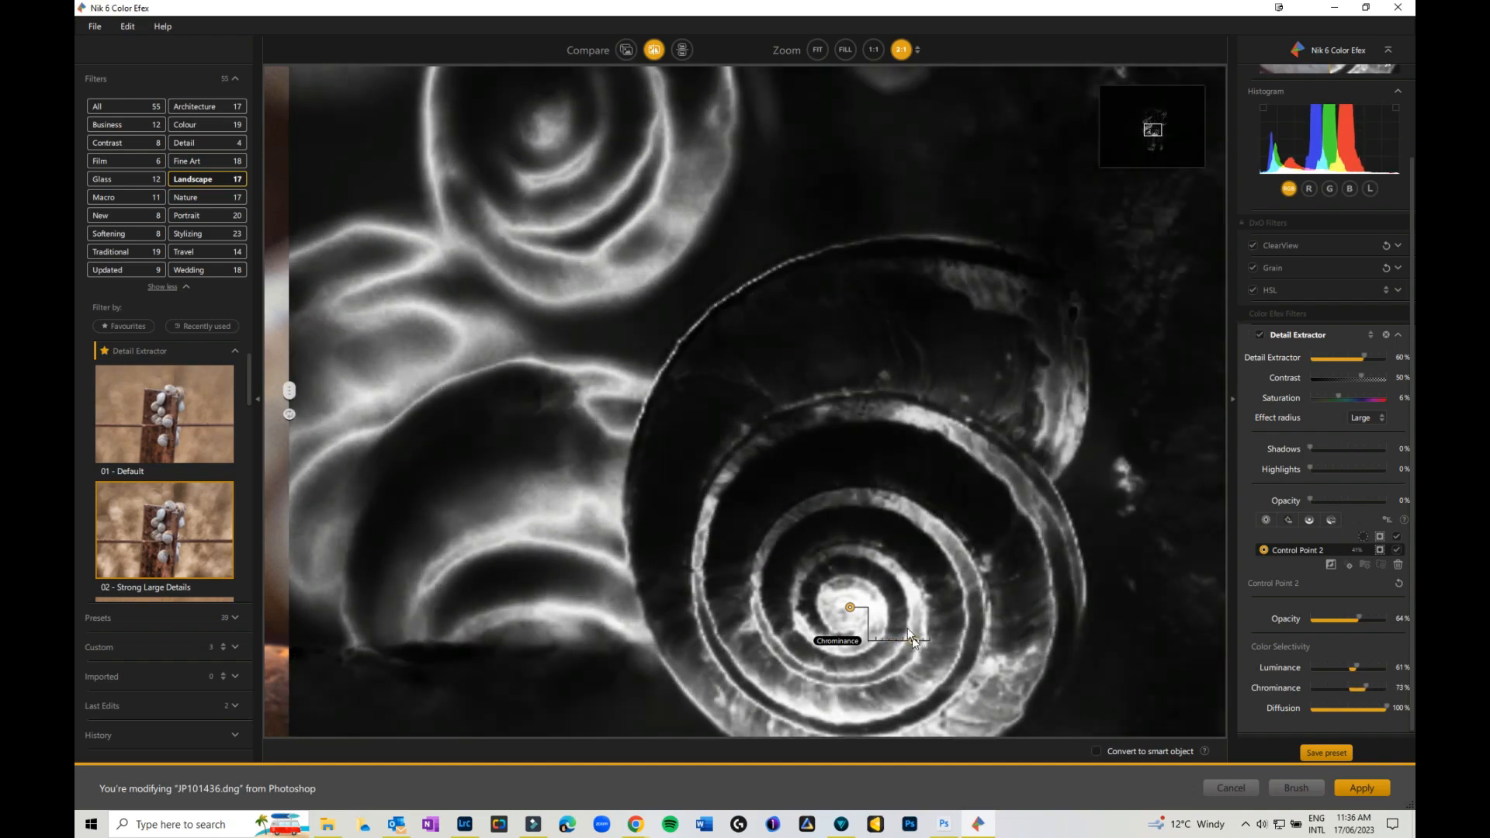
click(817, 50)
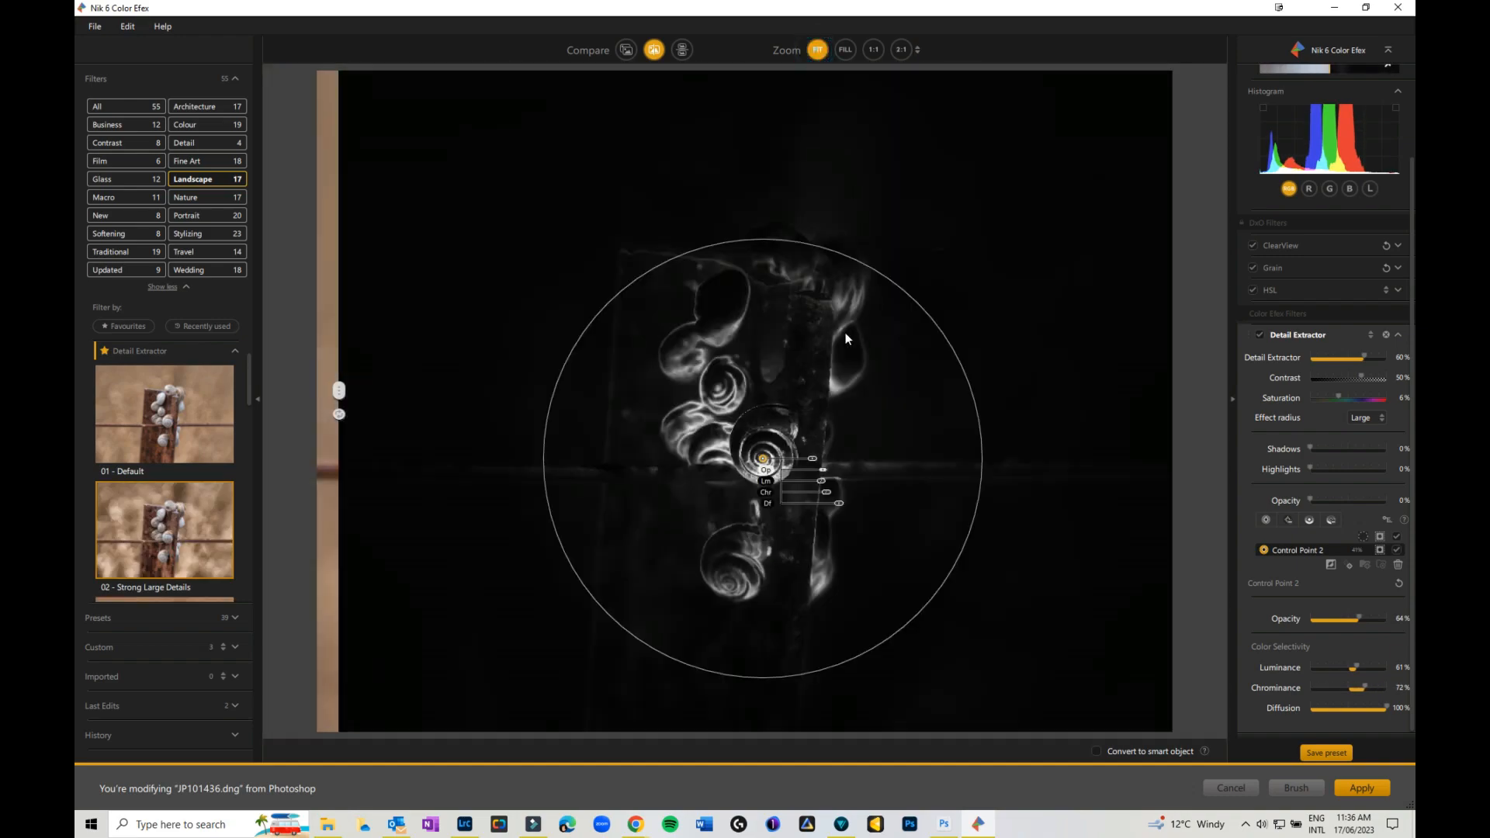
Set the control point's Diffusion to 95%
click(837, 504)
click(840, 505)
mouse_move(840, 505)
mouse_down()
mouse_move(795, 505)
mouse_move(838, 506)
mouse_up()
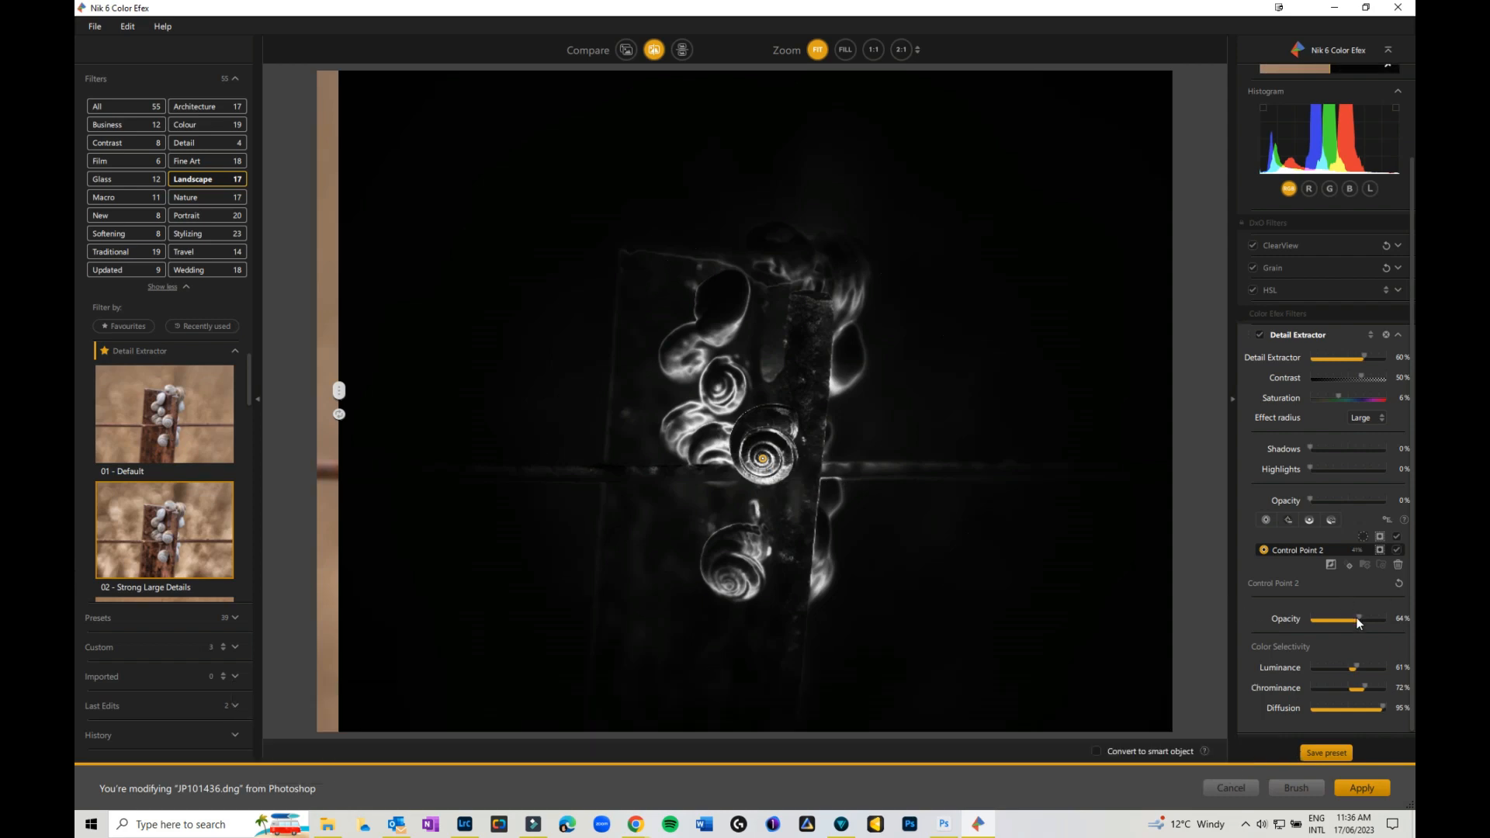
Hide the control point's mask and switch its effect off and on to compare the photo
click(1380, 548)
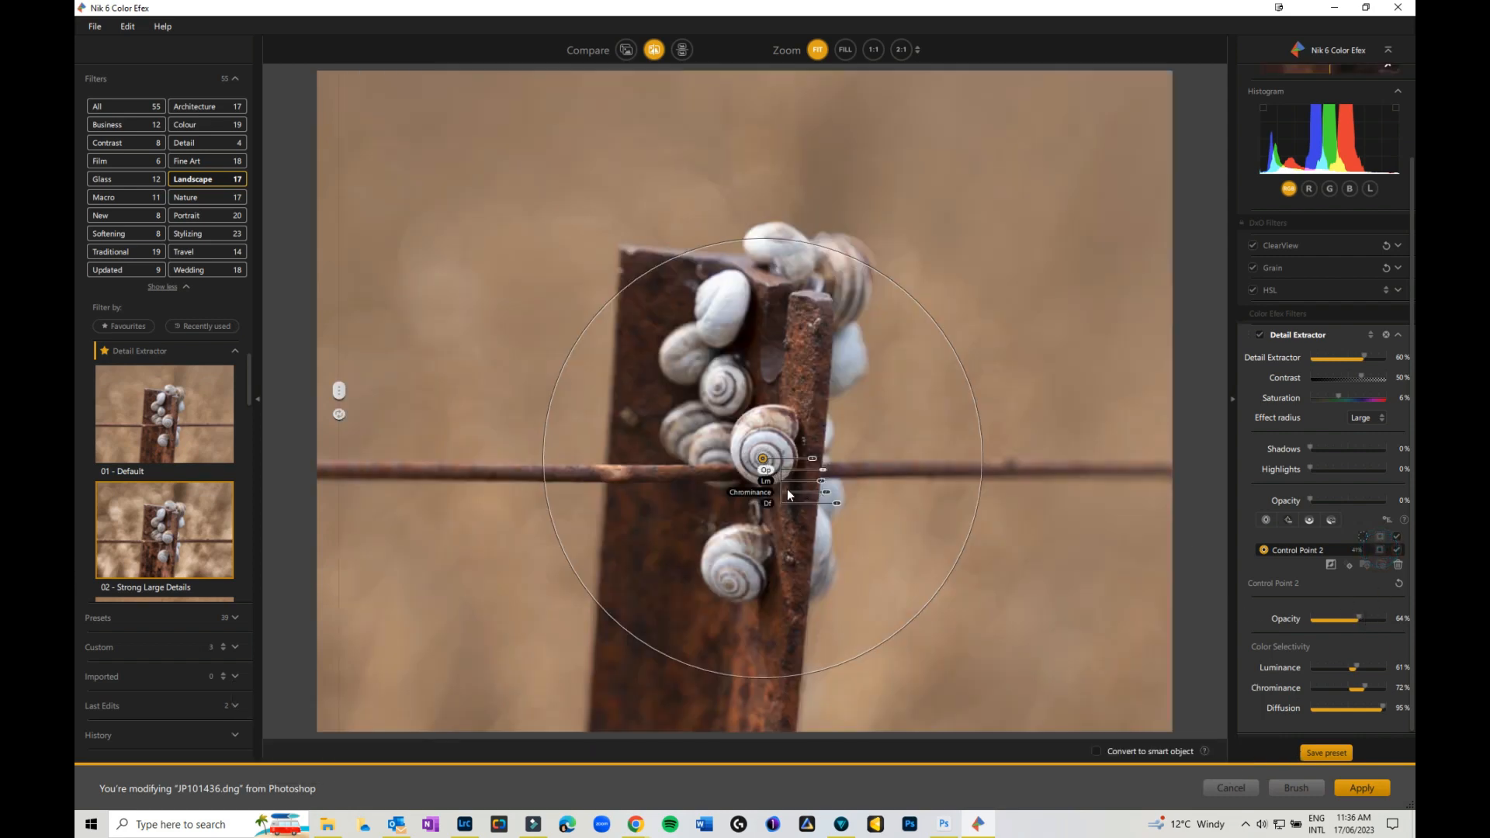
click(1397, 549)
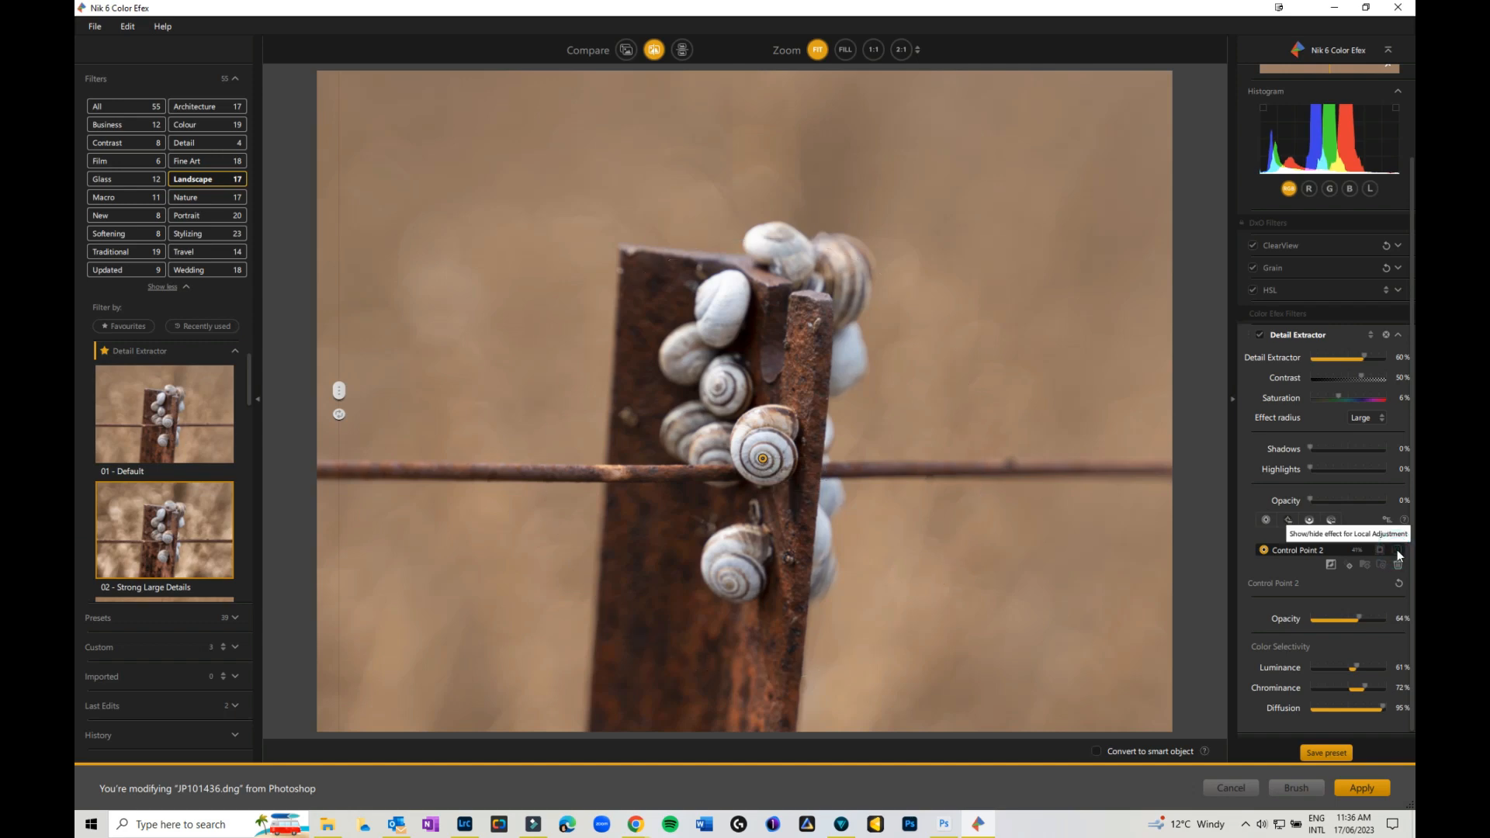
click(1398, 550)
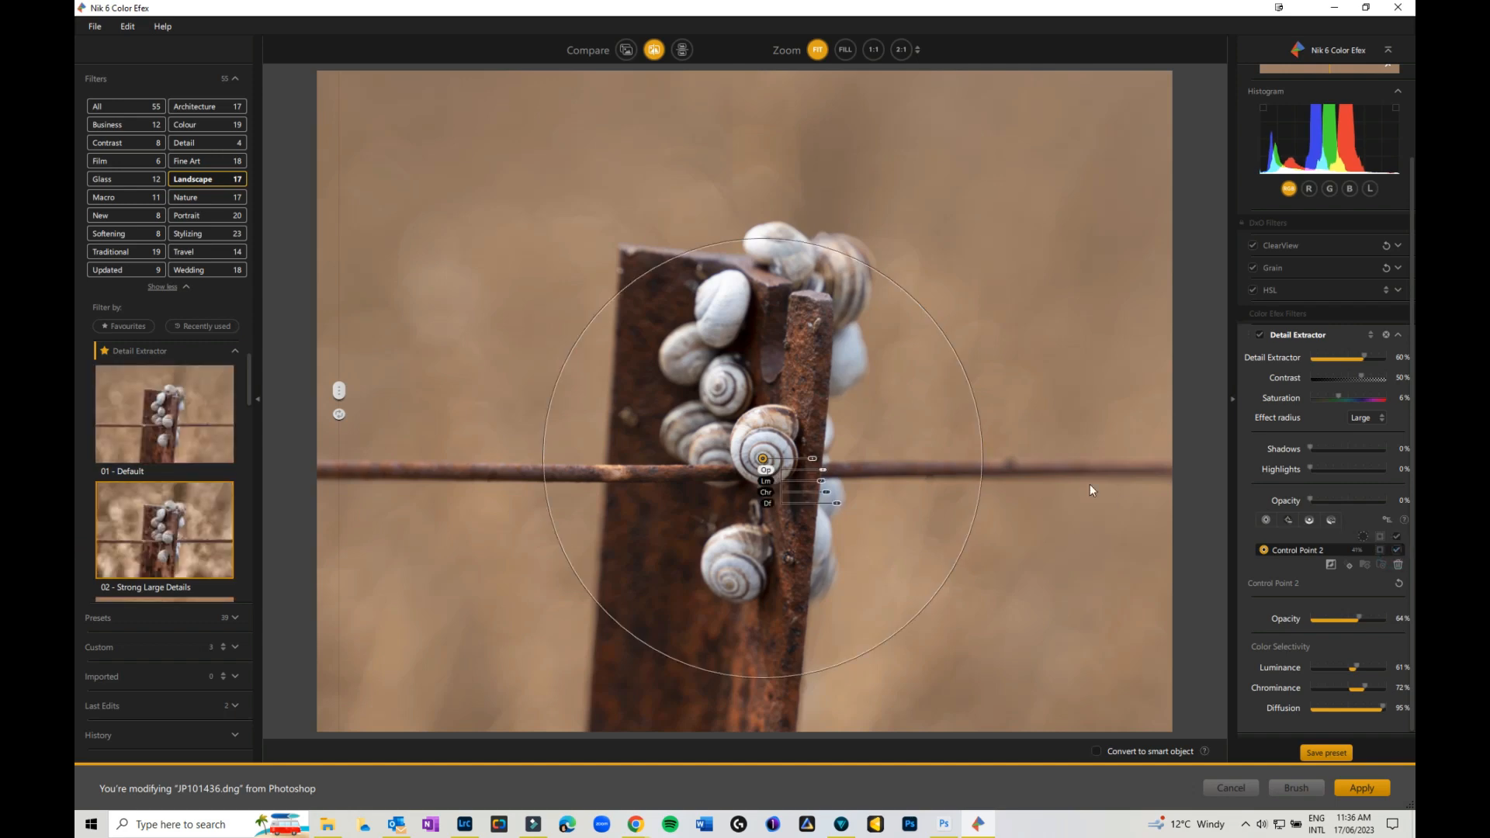
Compare the control point's effect off and on close up on the large shell, and set its Opacity to 88%
click(900, 48)
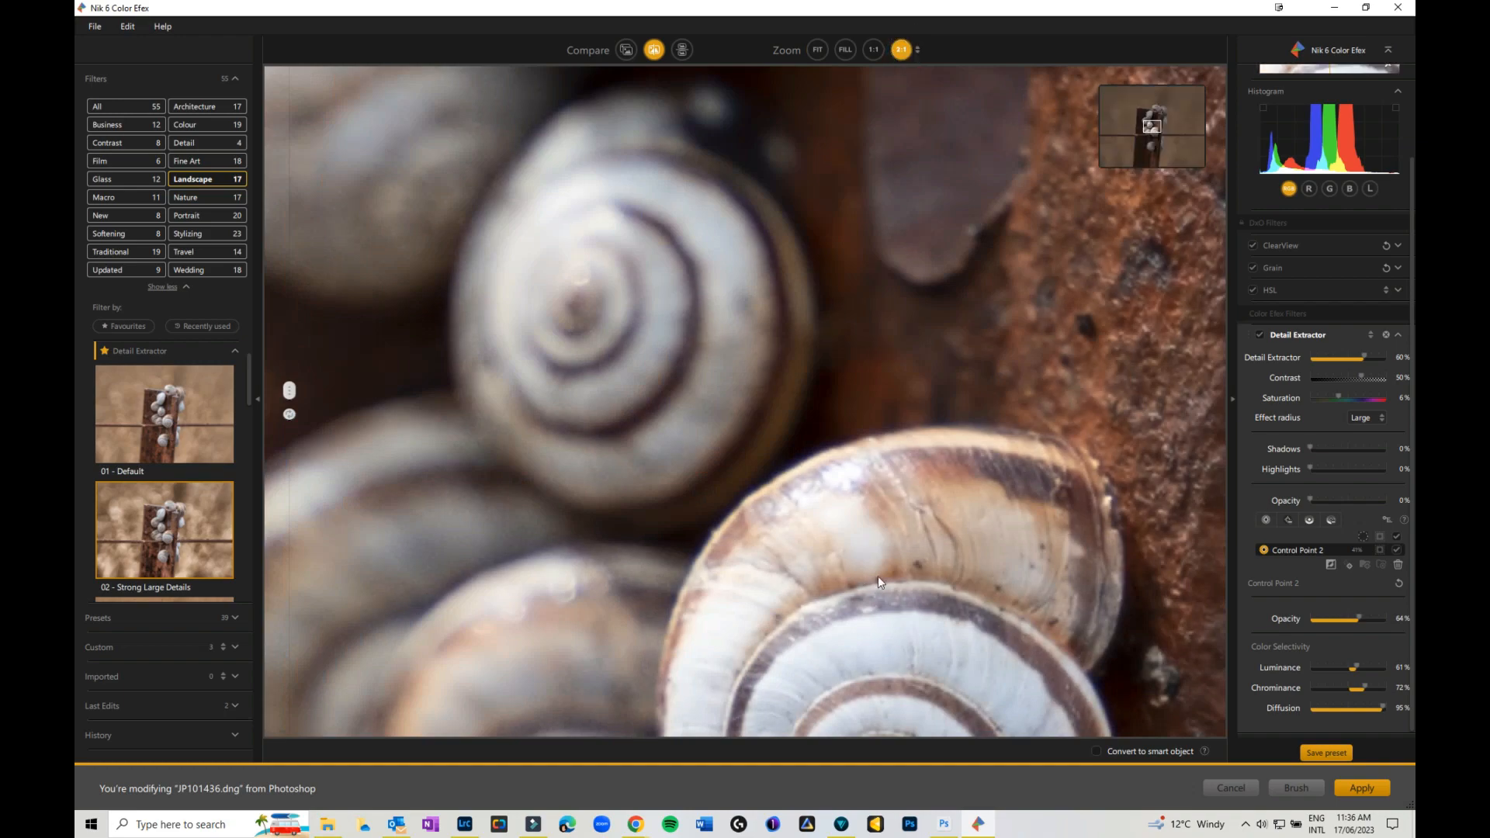
drag(1150, 130, 1155, 143)
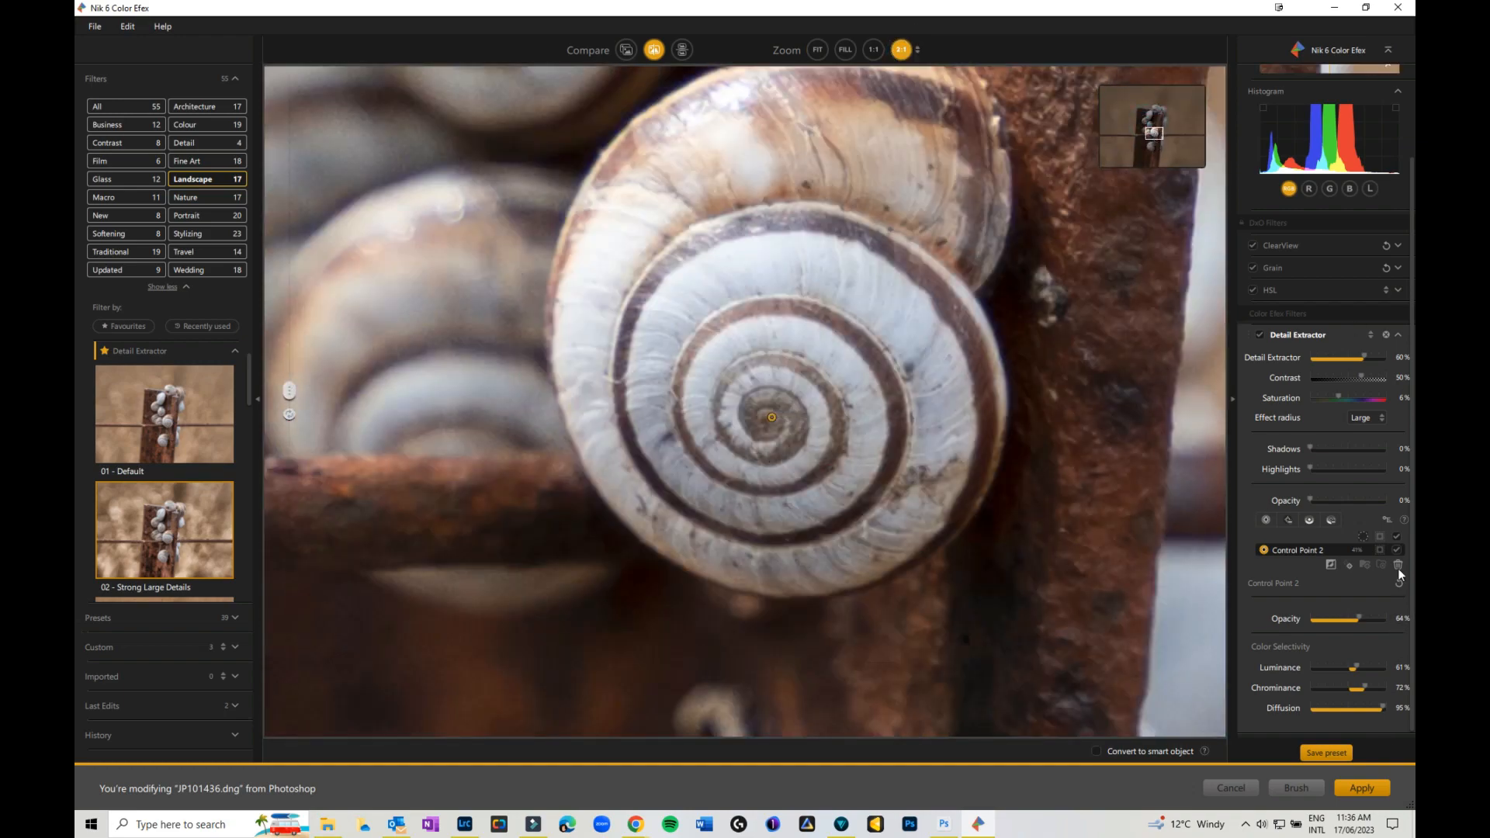
click(1398, 551)
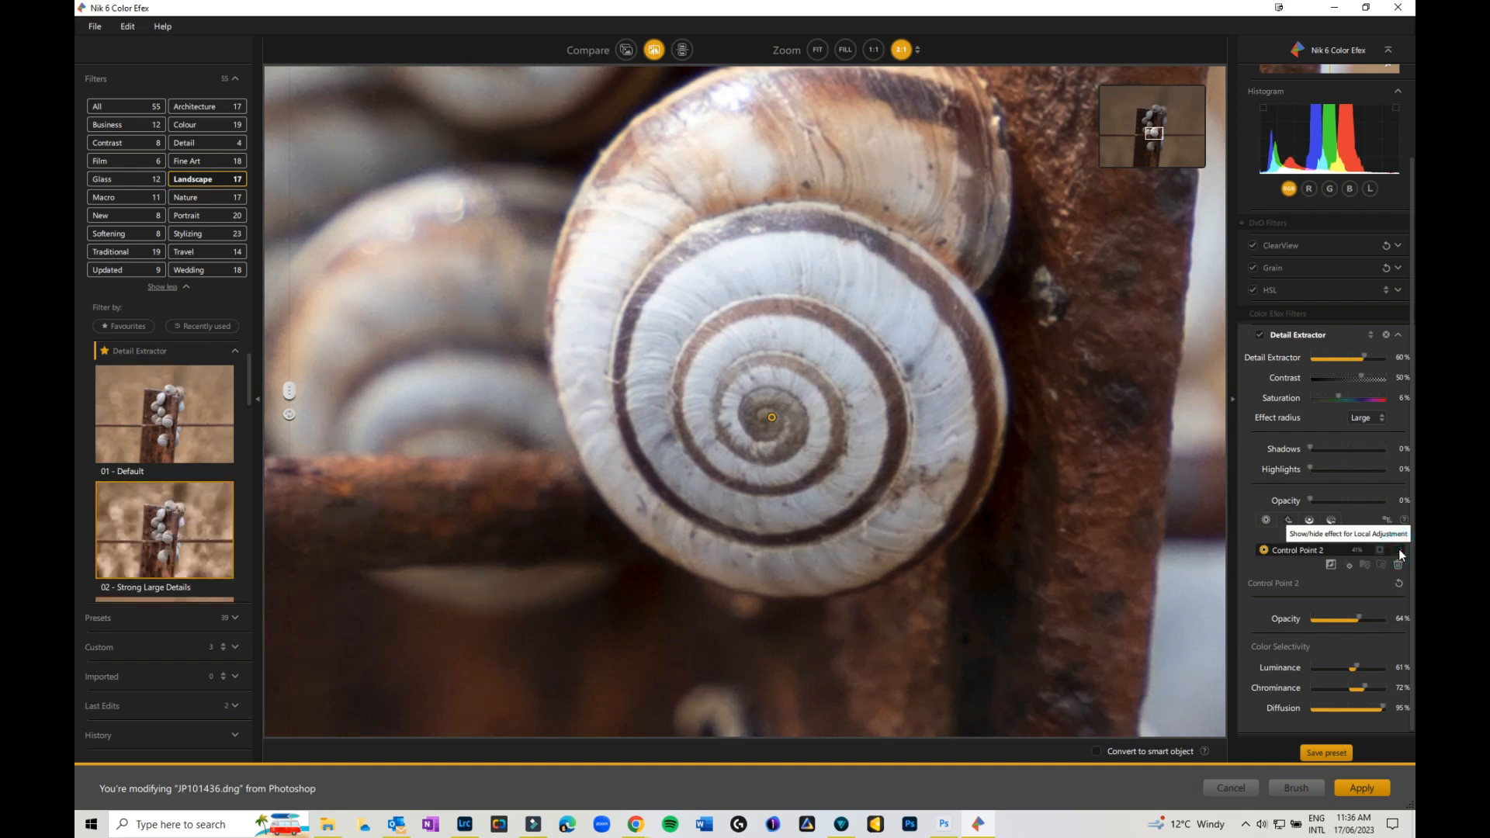
click(1399, 550)
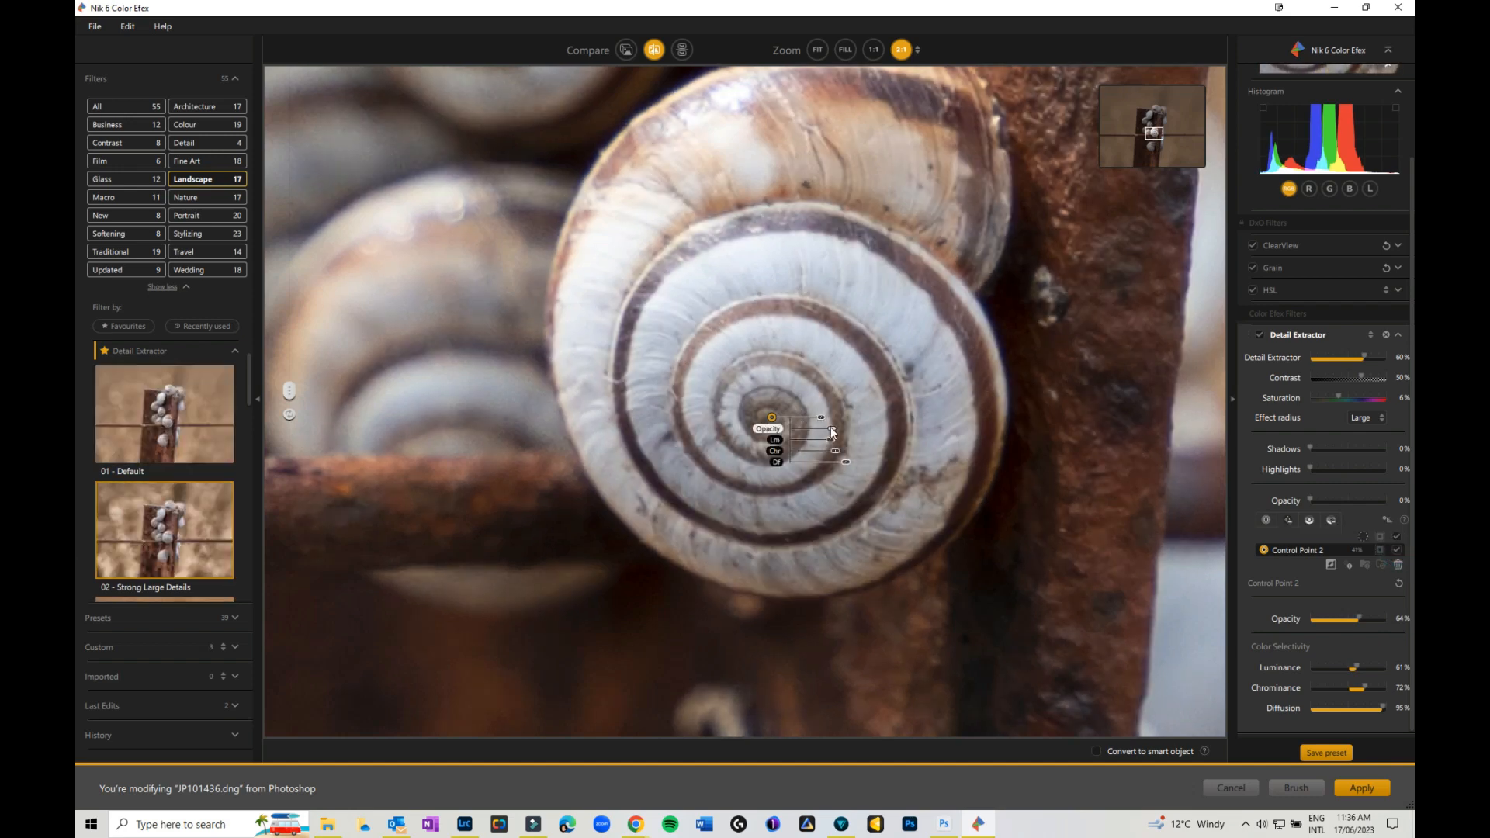
drag(1361, 618, 1375, 617)
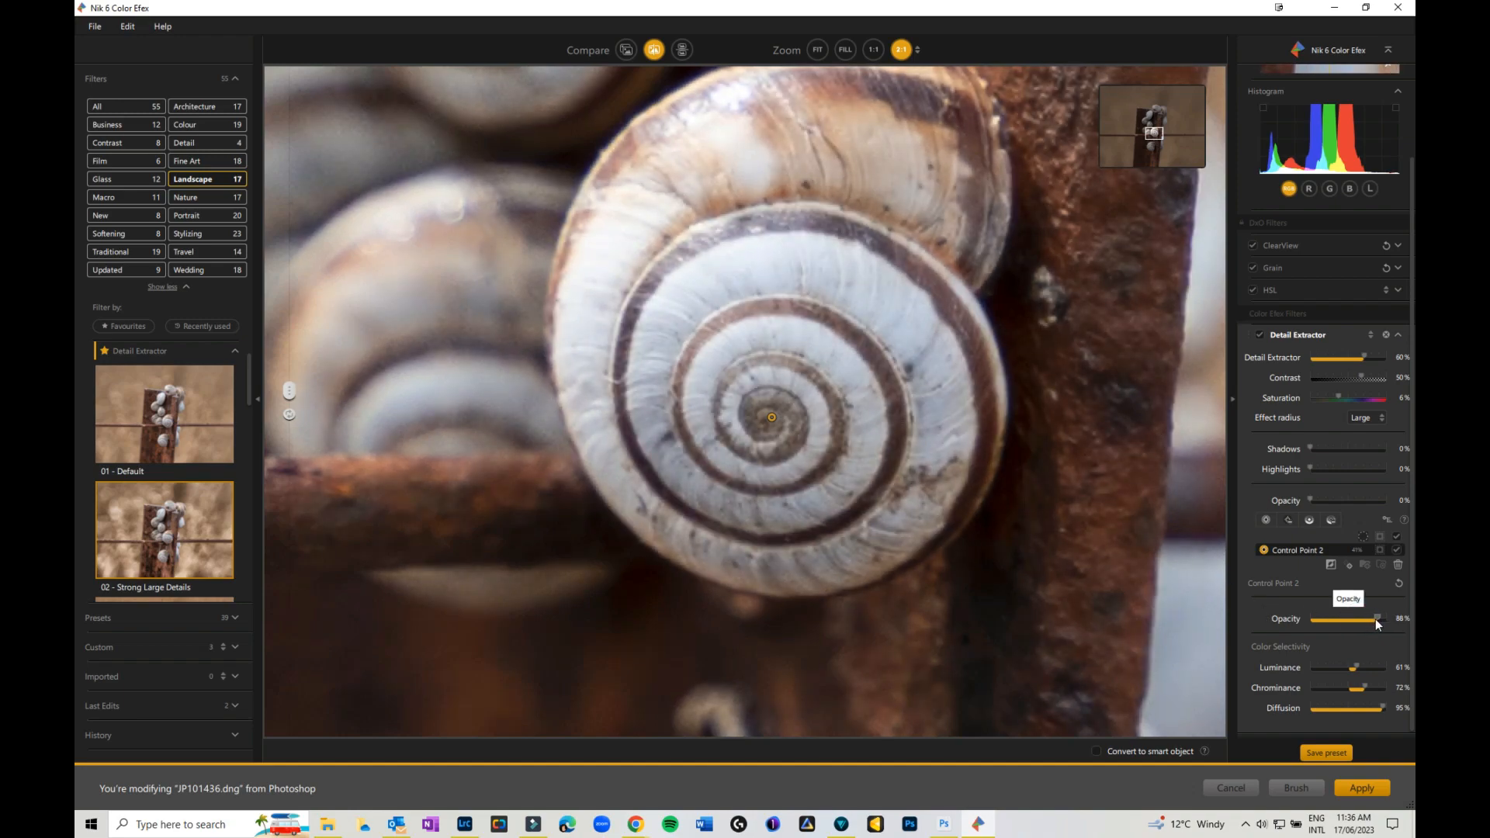
click(1399, 335)
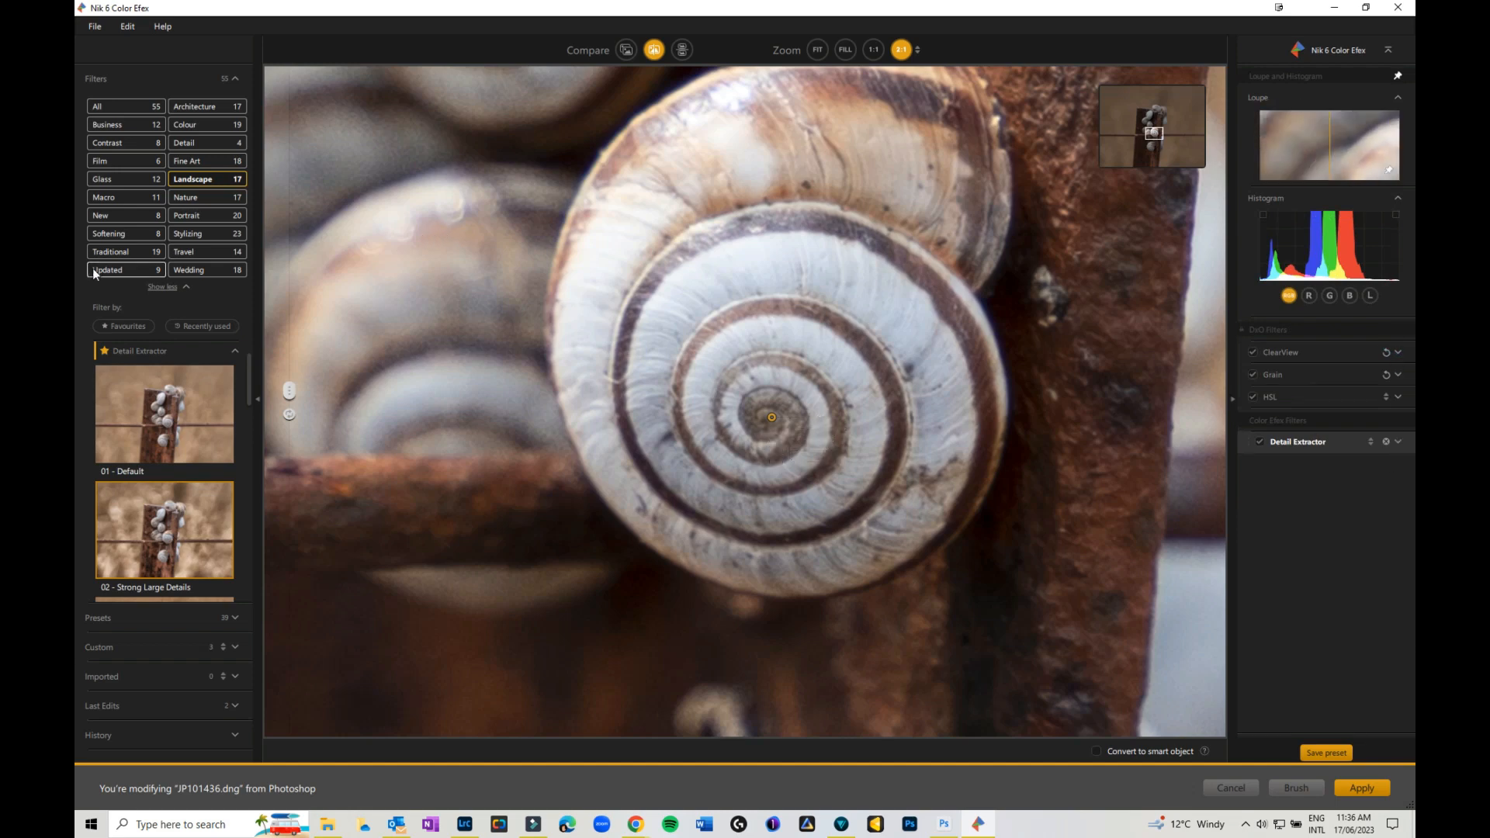
List all filters, mark Darken/Lighten Centre as a favourite and add it as a new filter
click(110, 107)
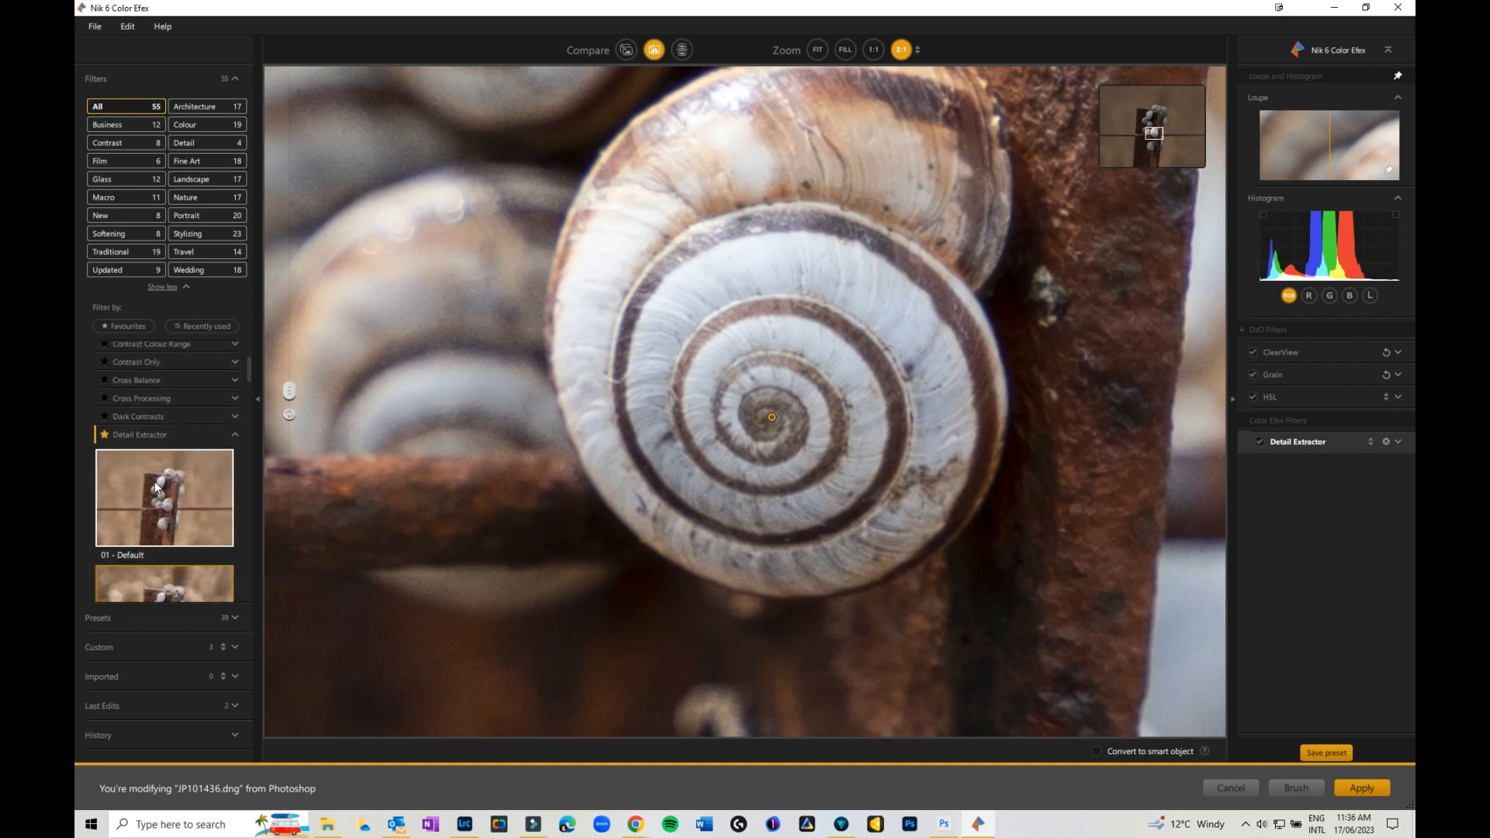
scroll(155, 487, up, 3)
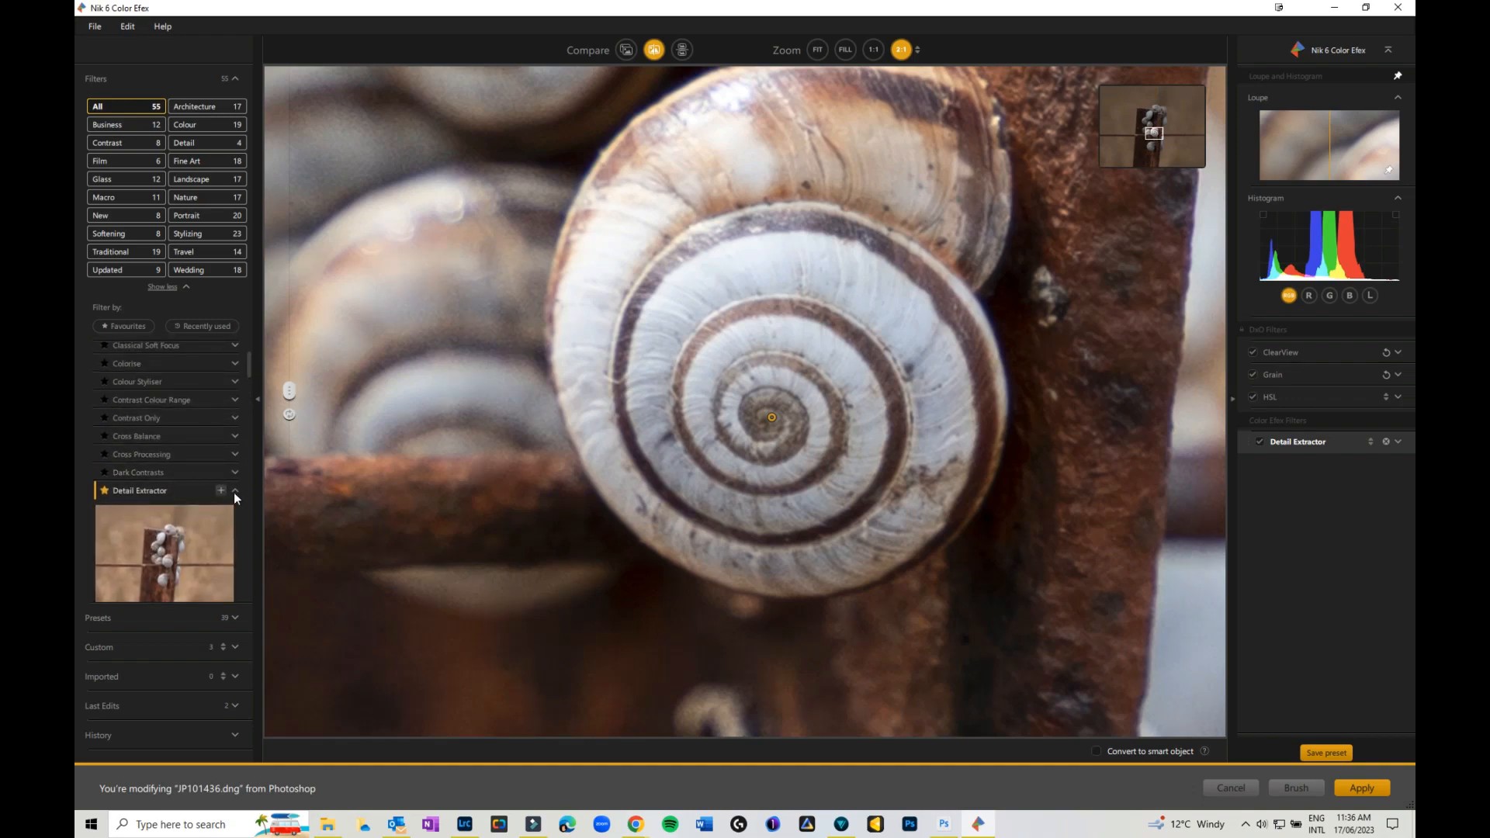
click(234, 490)
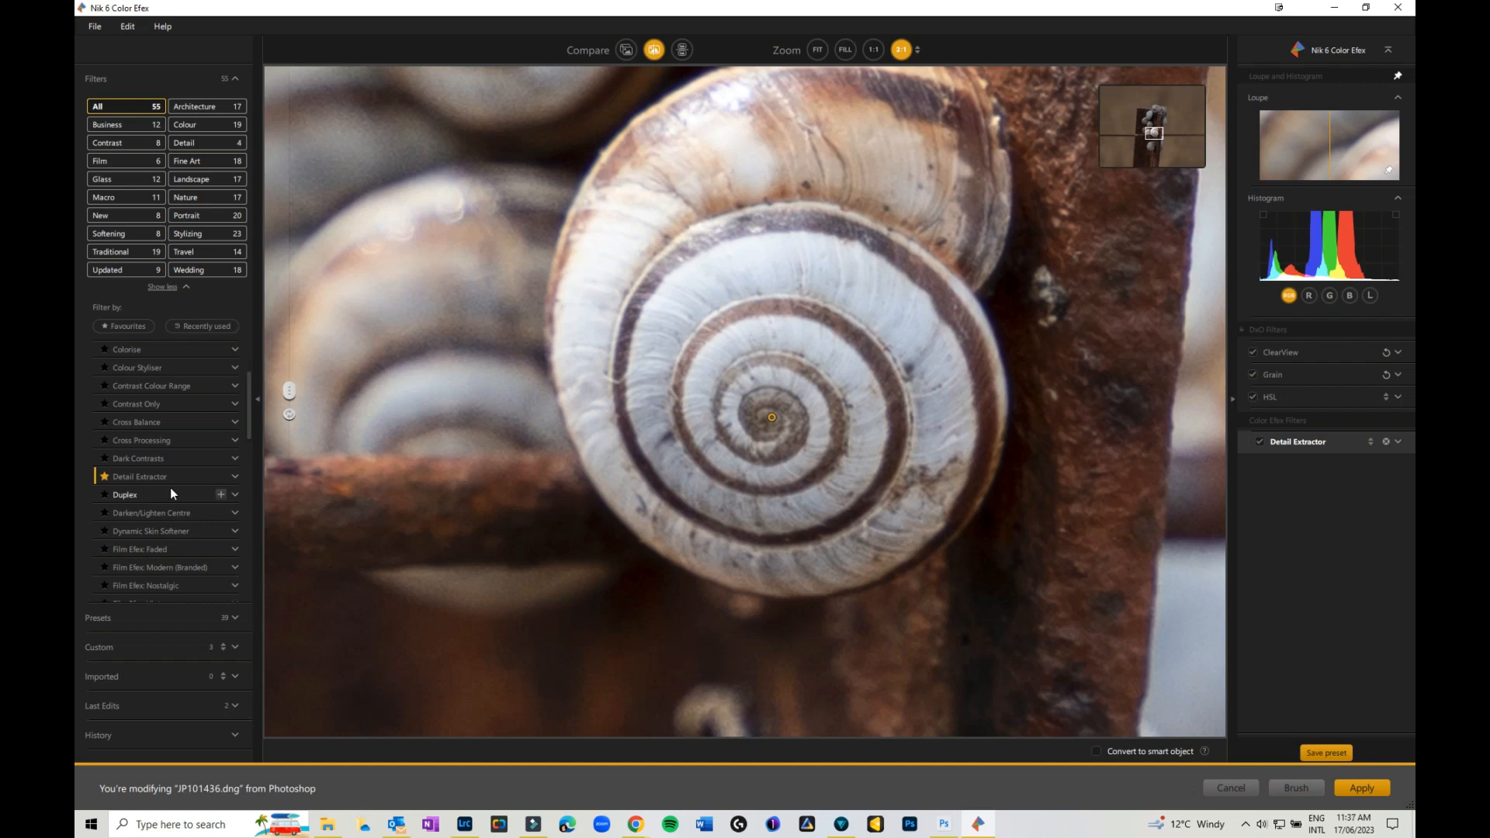
click(104, 513)
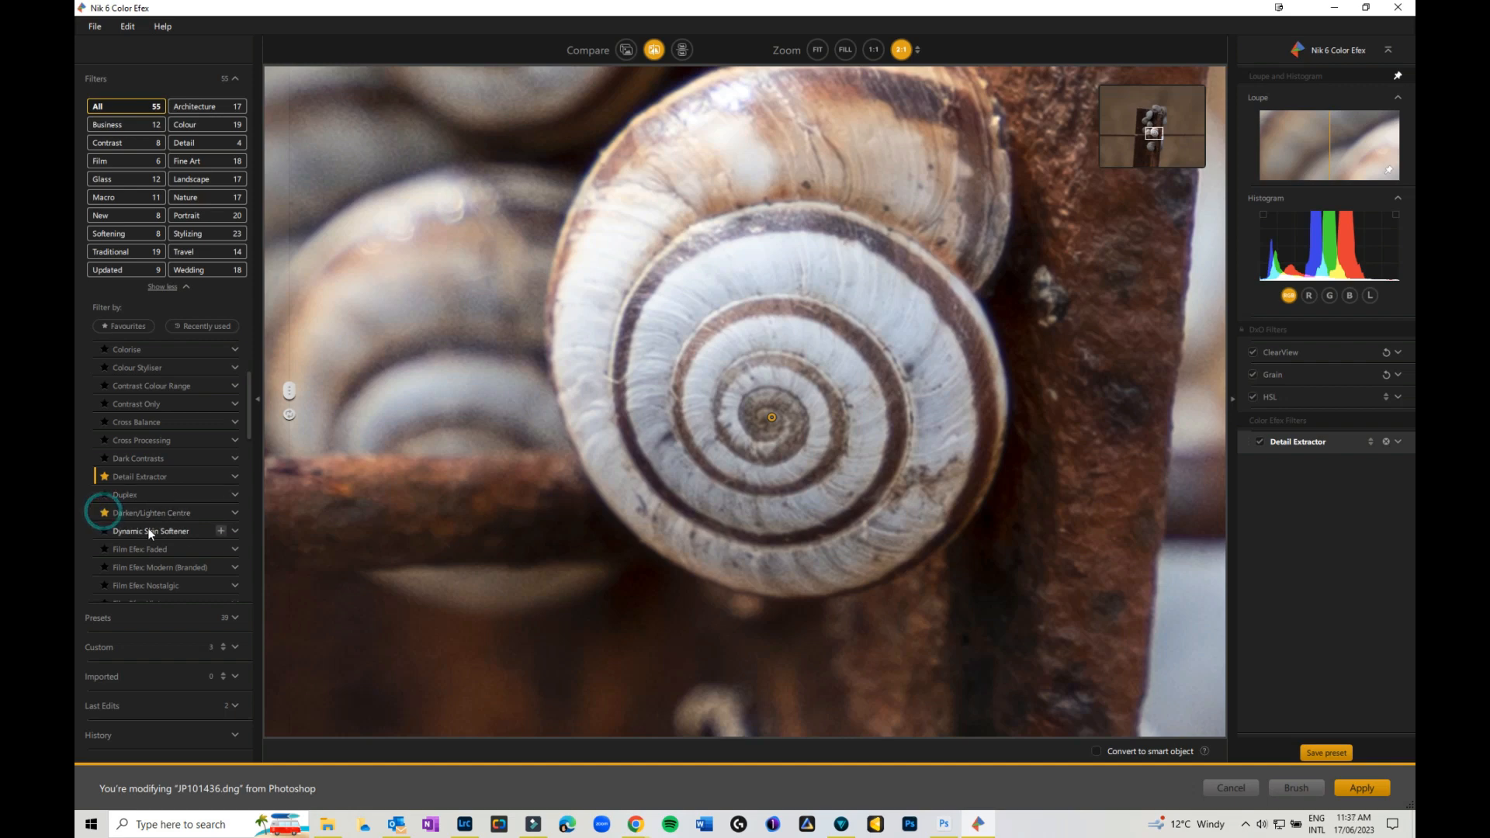
click(220, 513)
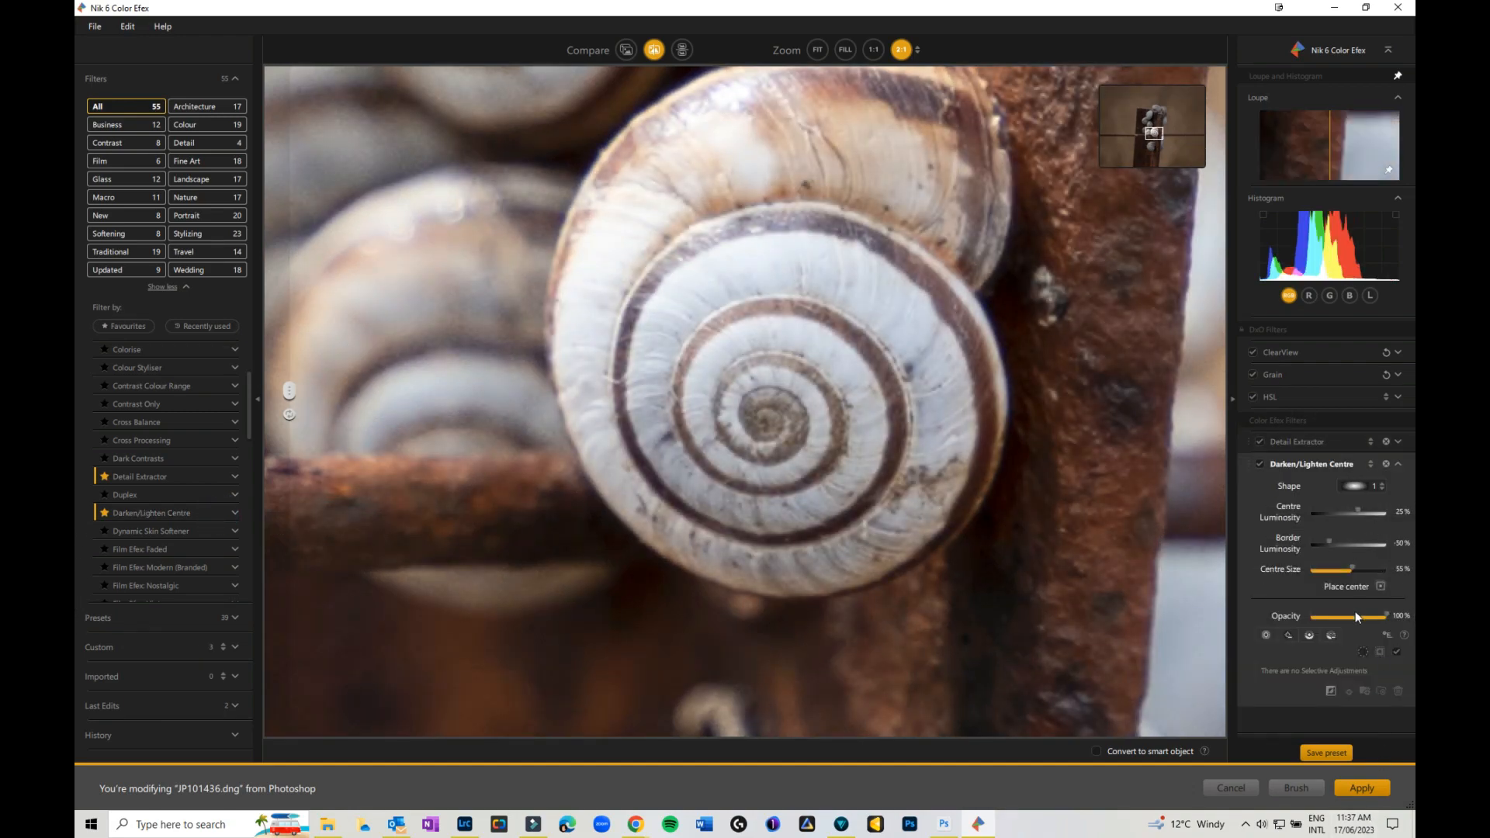
Set Centre Luminosity to -32% and Border Luminosity to -38%, placing the filter's centre on the large shell
click(819, 49)
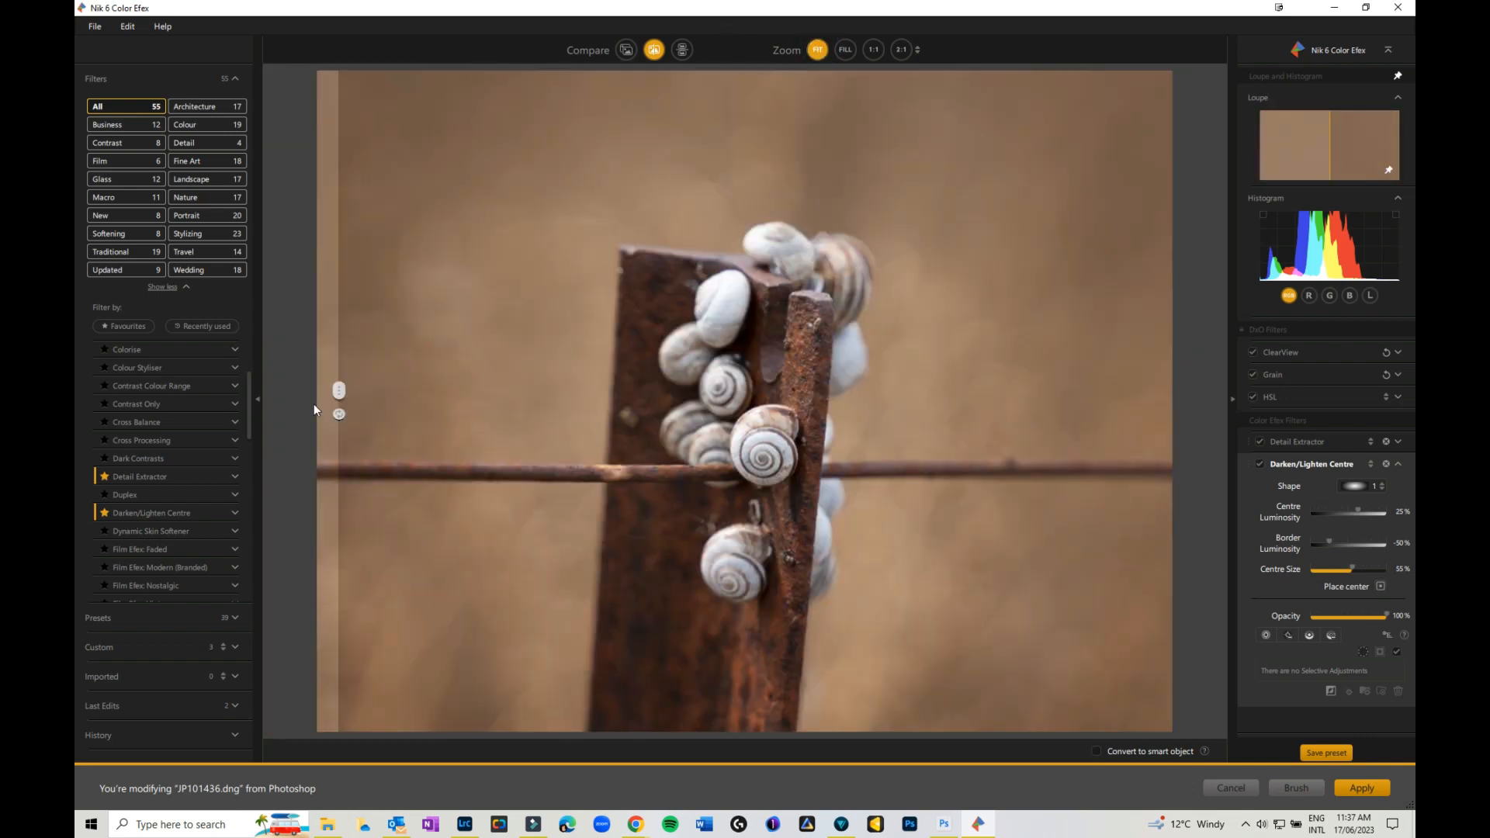
drag(339, 390, 234, 330)
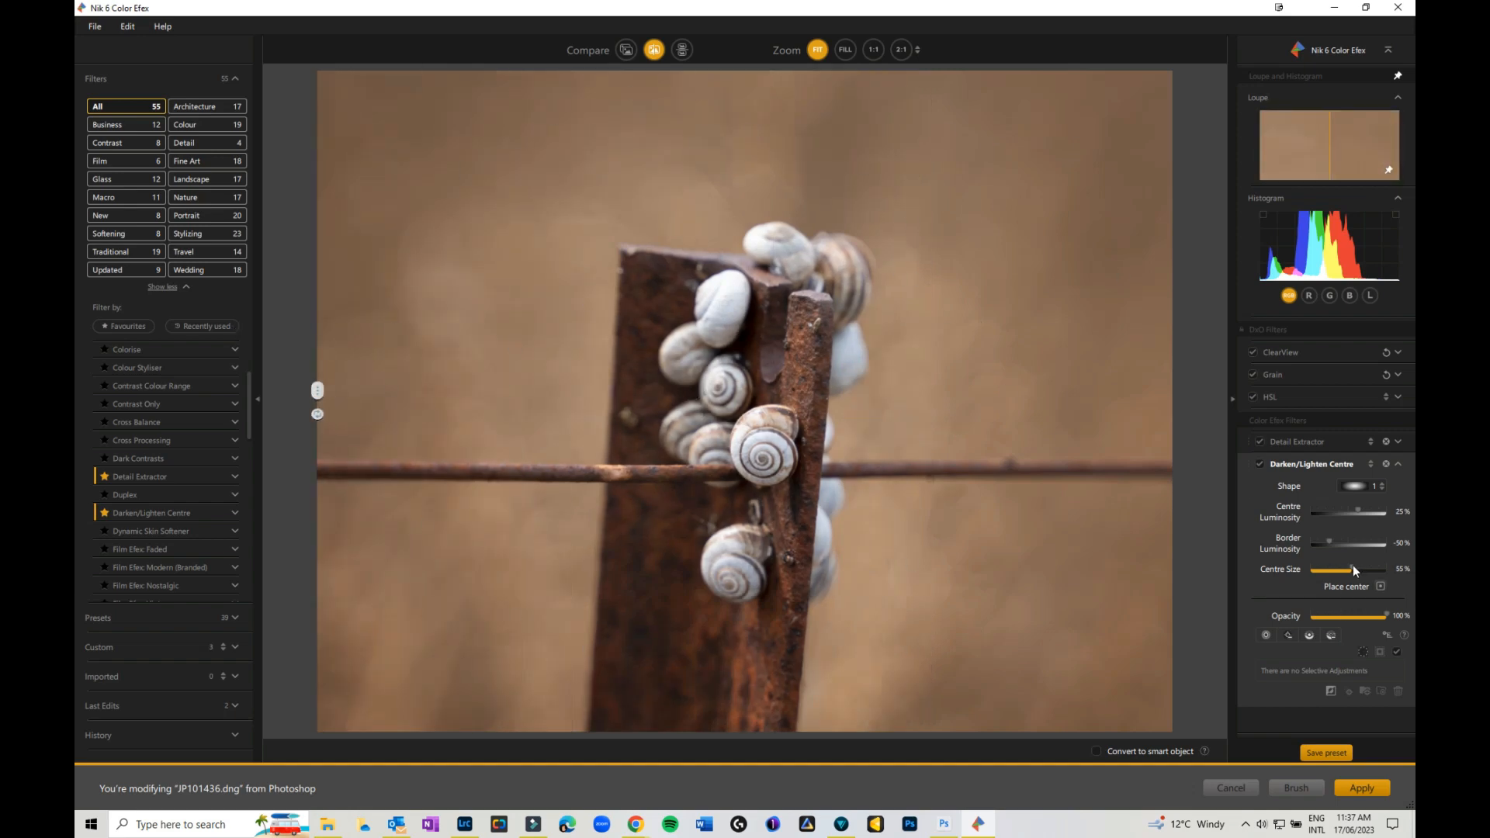
mouse_move(1353, 570)
mouse_down()
mouse_move(1317, 569)
mouse_move(1353, 570)
mouse_up()
drag(1359, 511, 1335, 547)
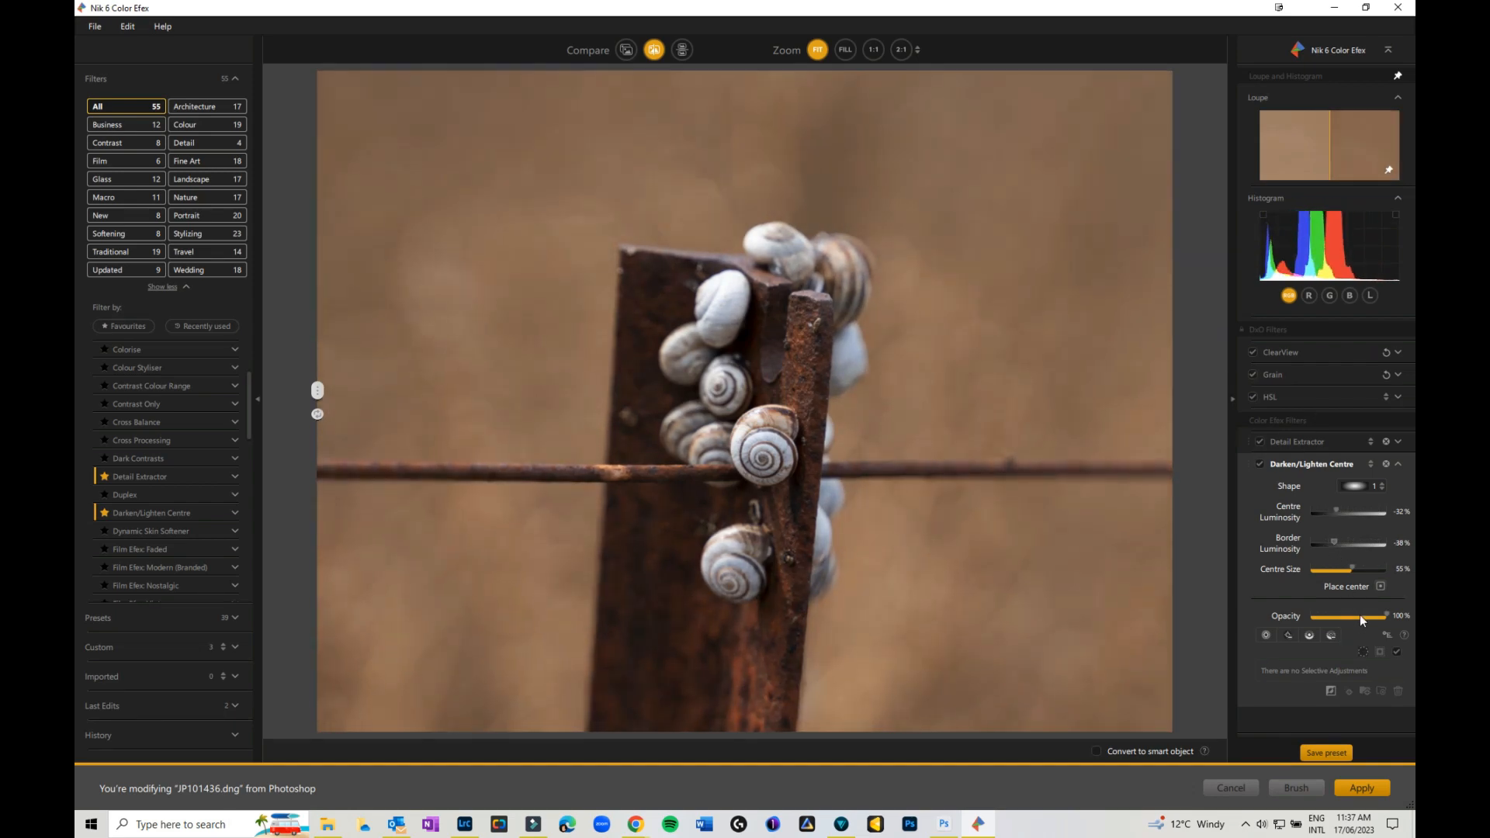
click(1381, 586)
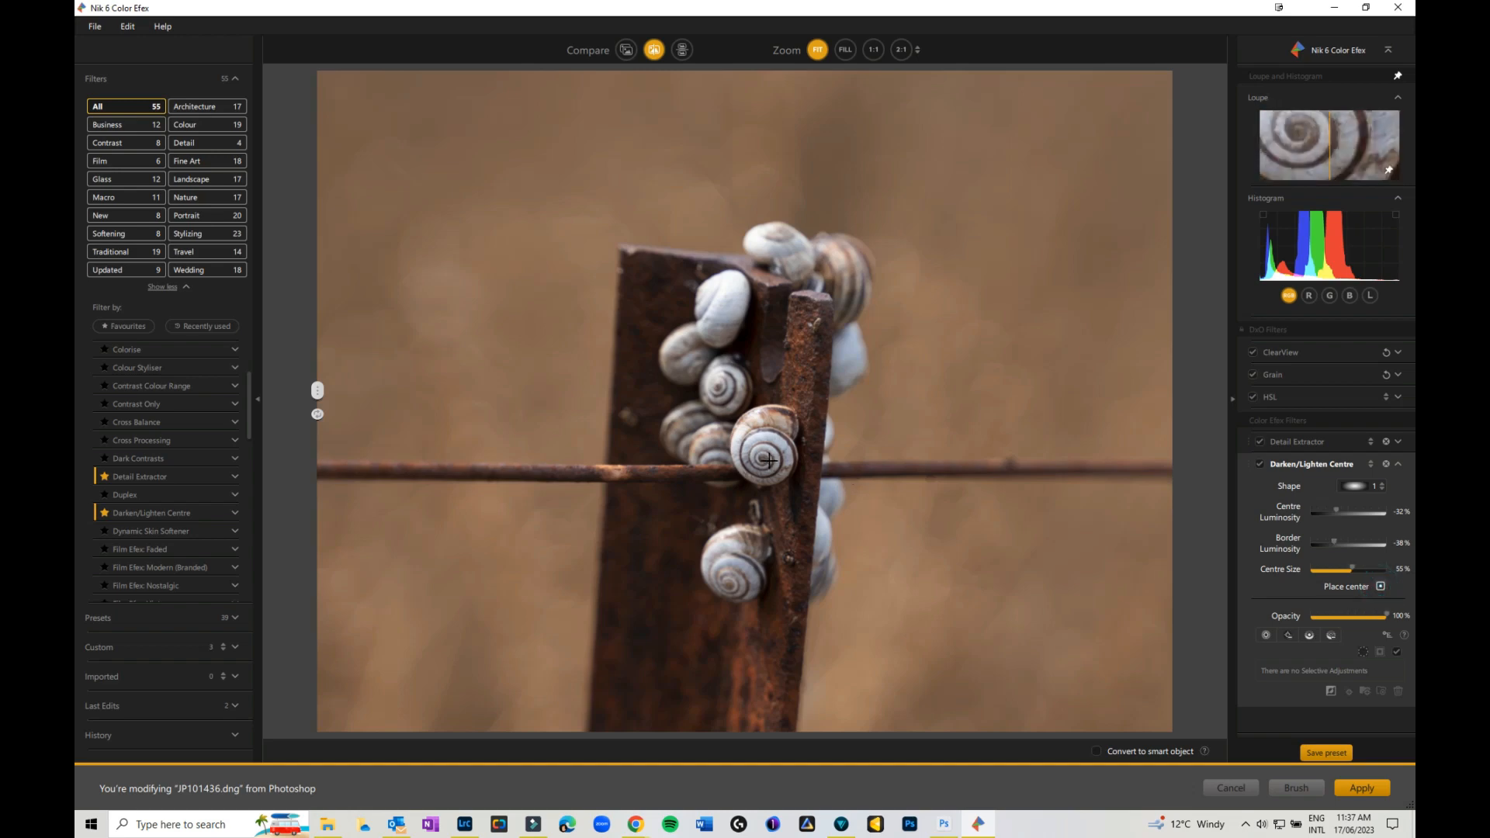
click(764, 464)
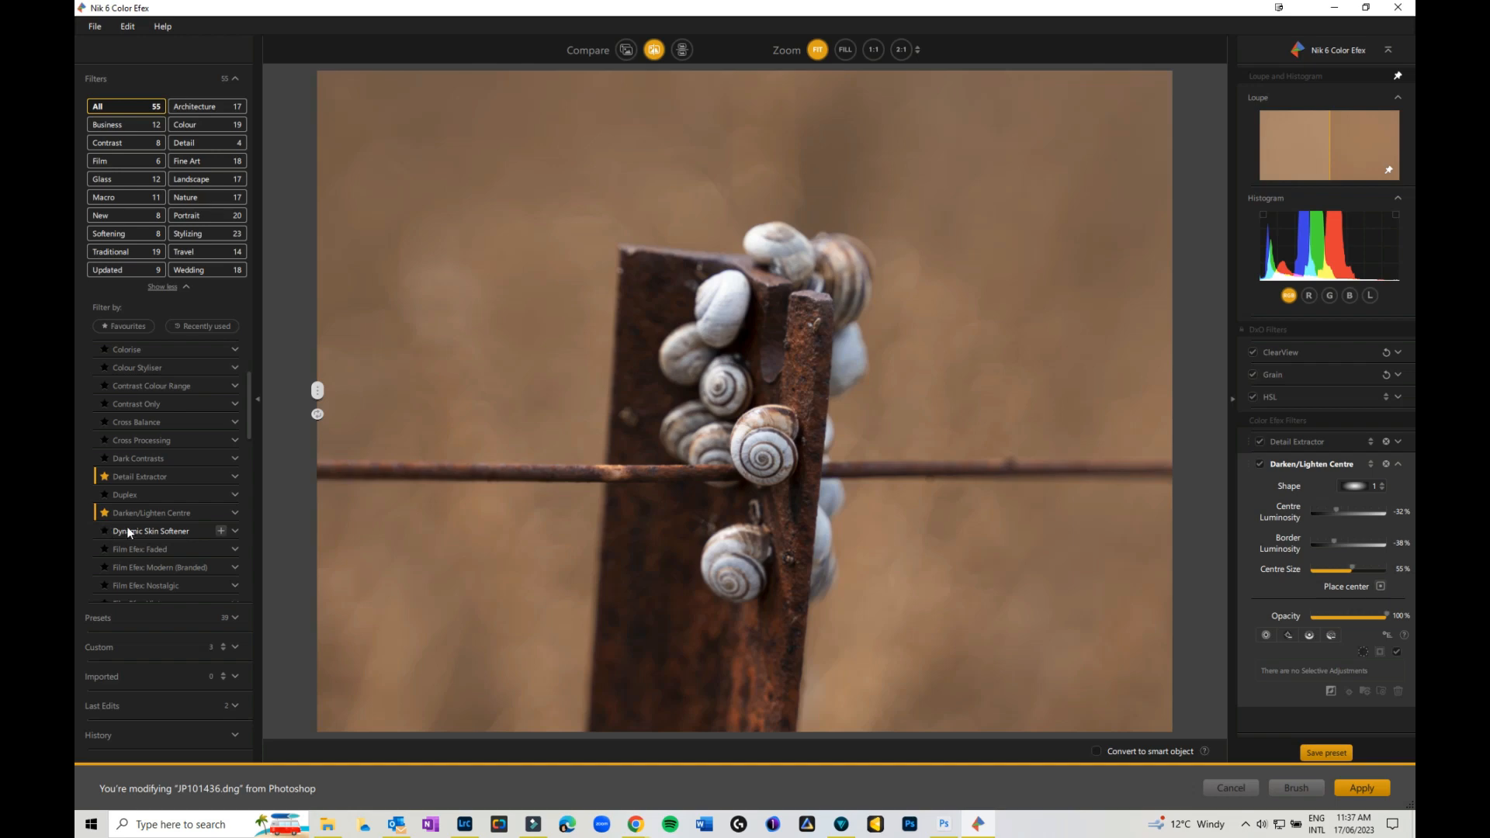
Mark Indian Summer as a favourite, add it as a new filter and apply its 02 - Strong Red preset
scroll(128, 531, down, 5)
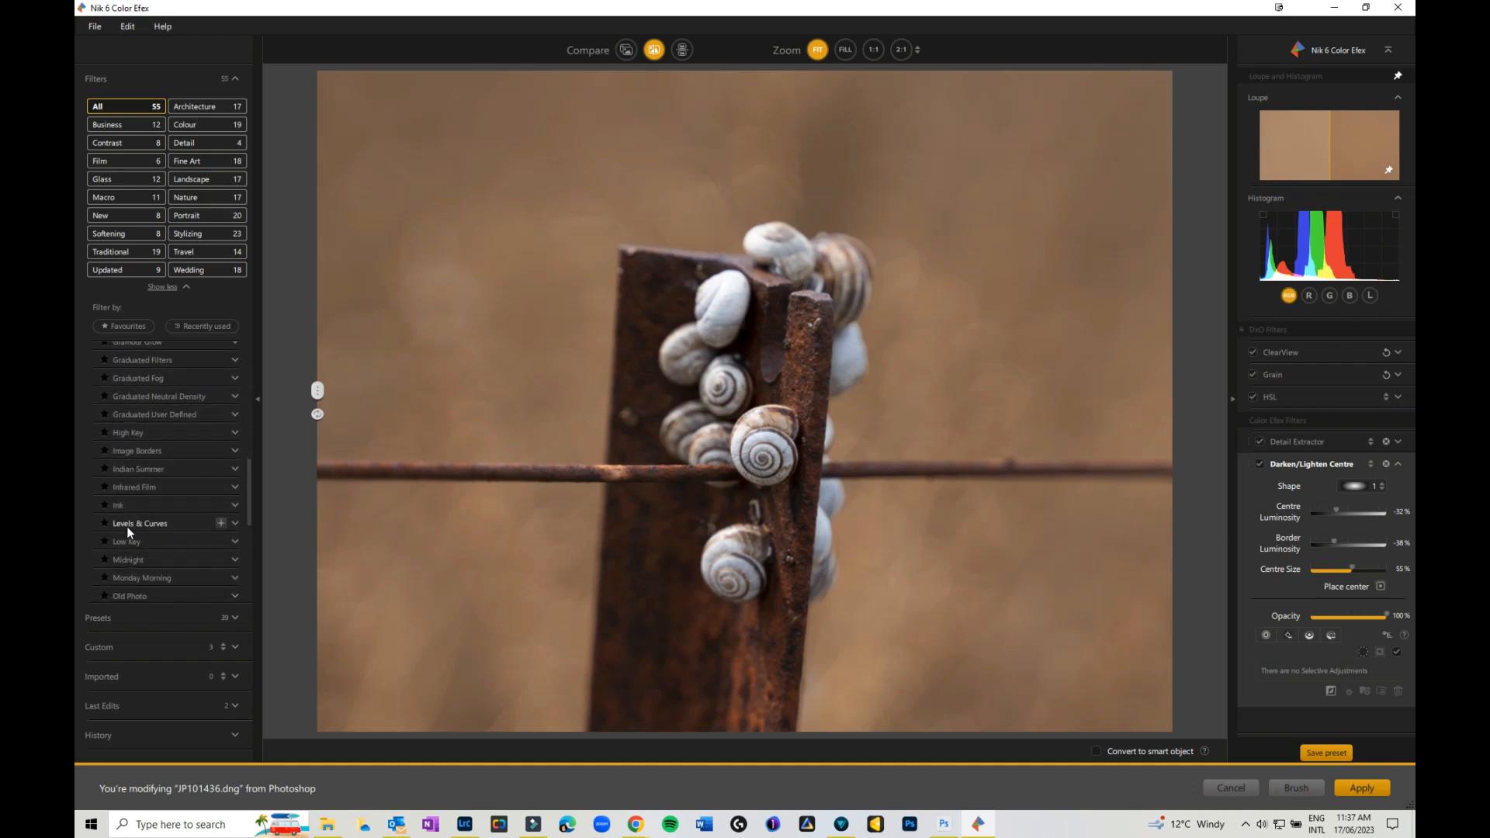
click(105, 469)
click(222, 470)
click(236, 468)
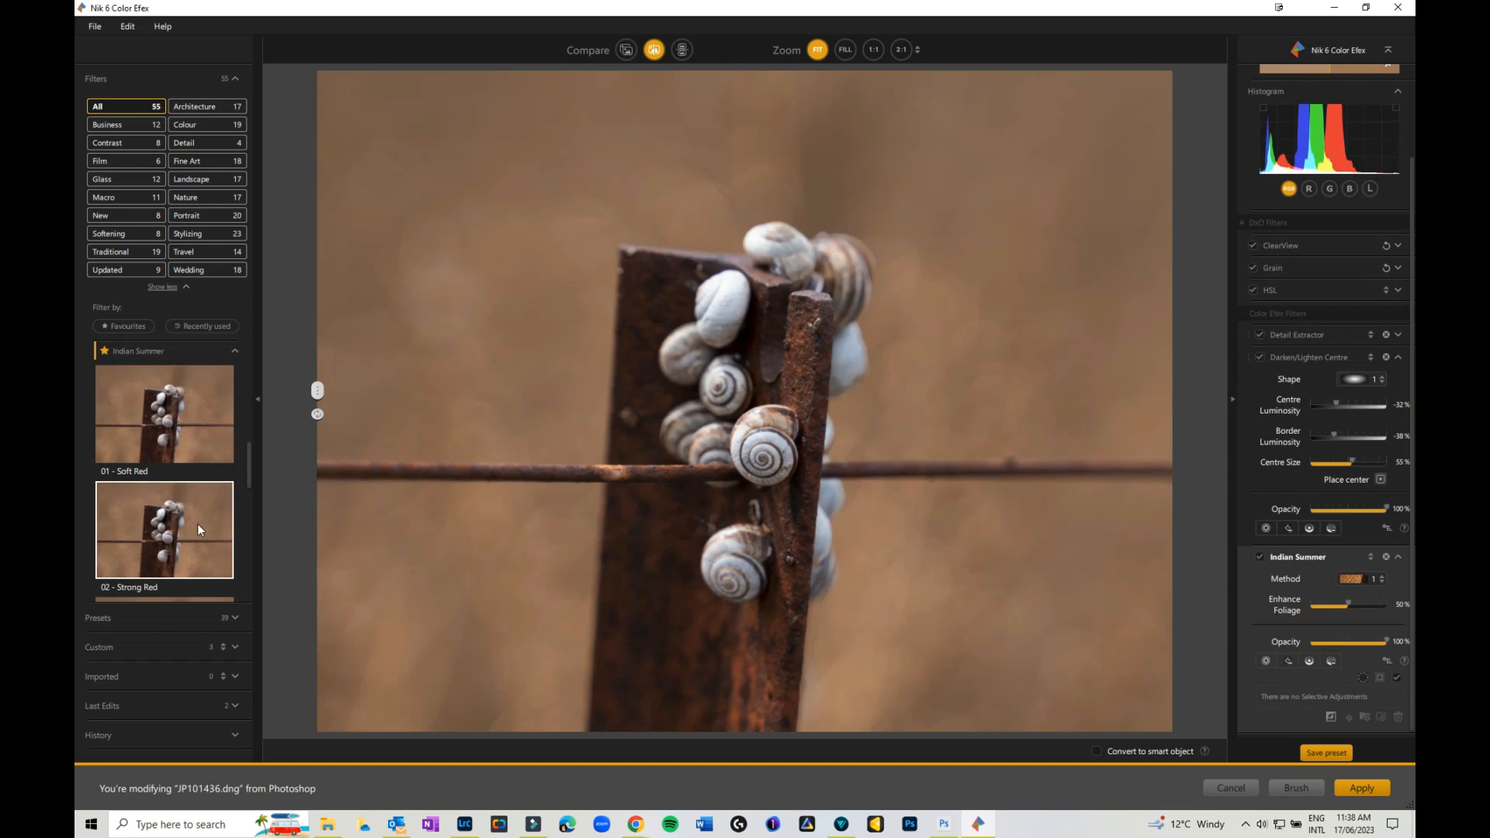
click(199, 530)
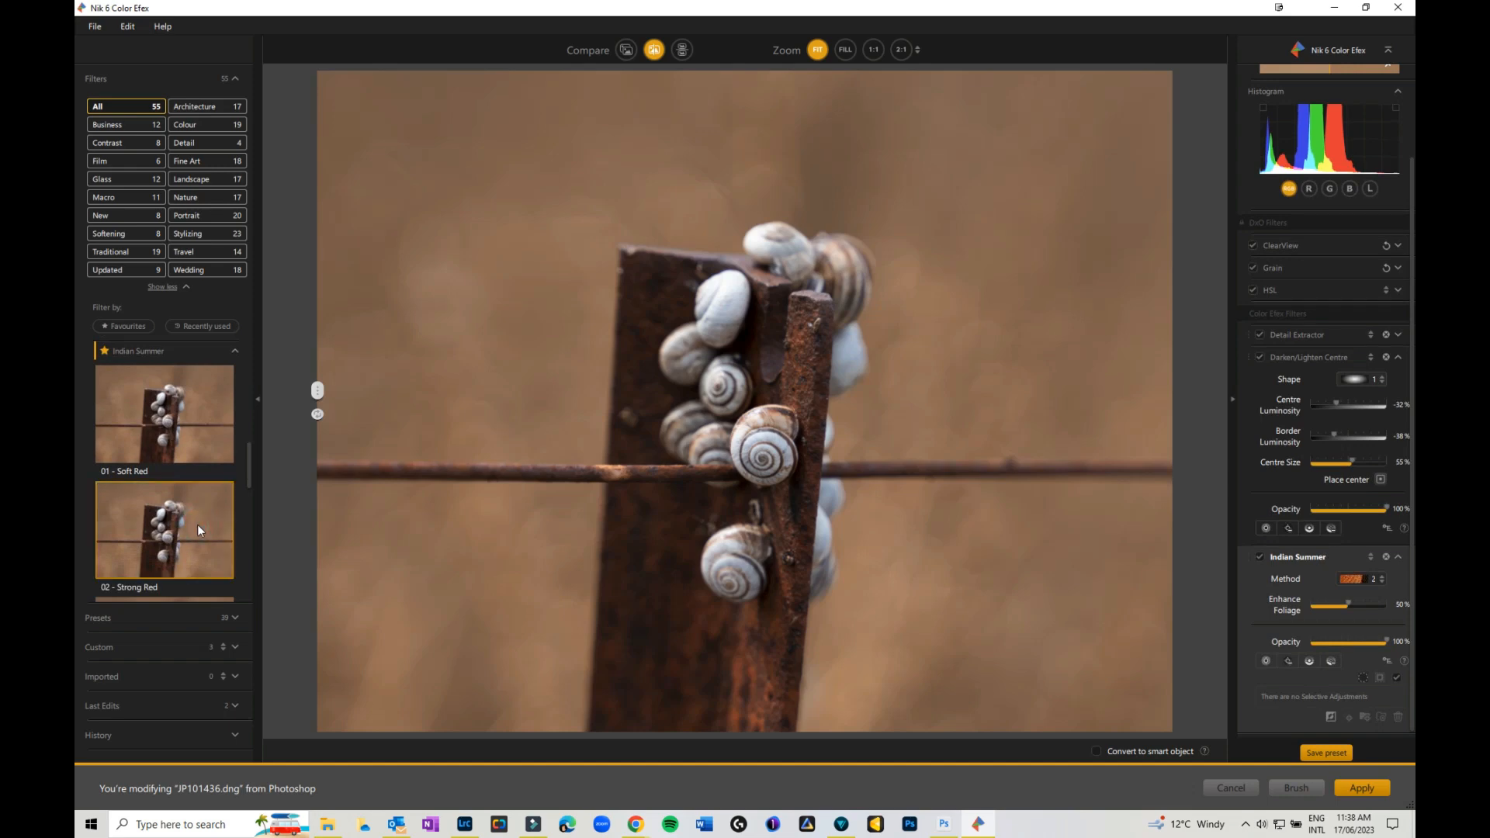
Keep Method 2 for the Indian Summer filter and set Enhance Foliage to 44%
click(1387, 581)
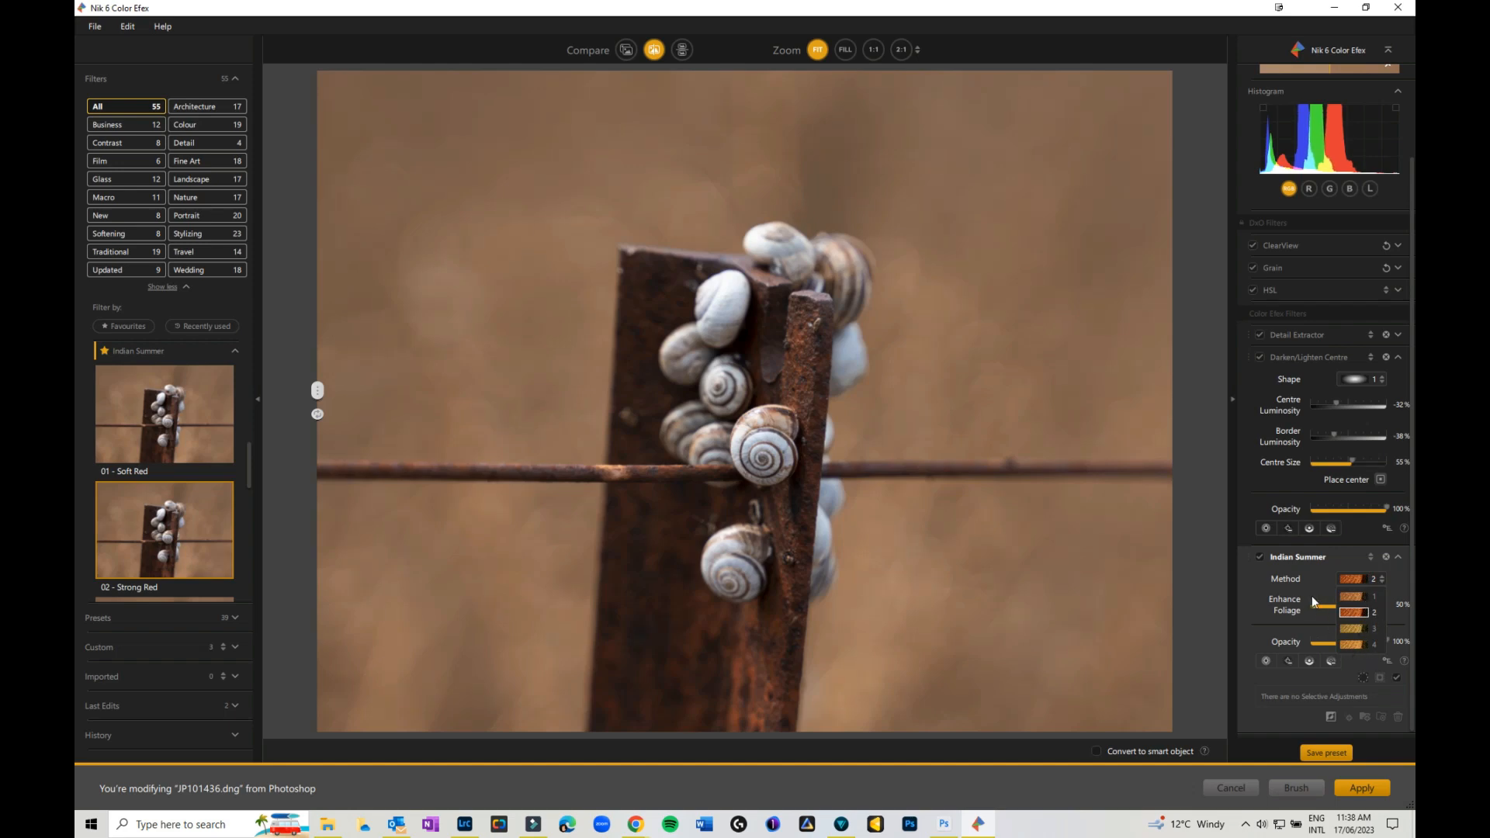
click(1352, 612)
drag(1349, 608, 1365, 611)
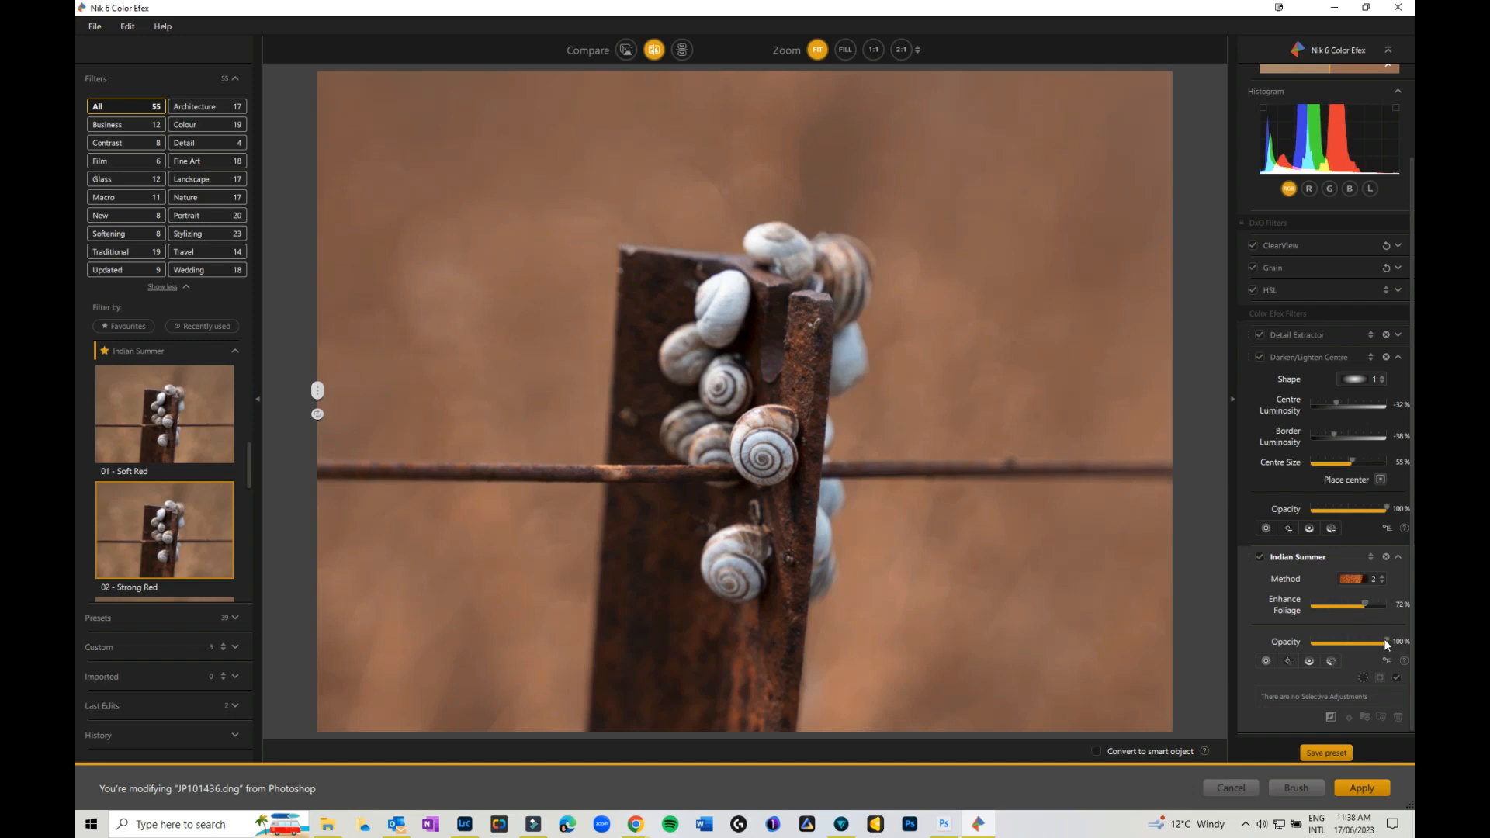
drag(1367, 608, 1347, 607)
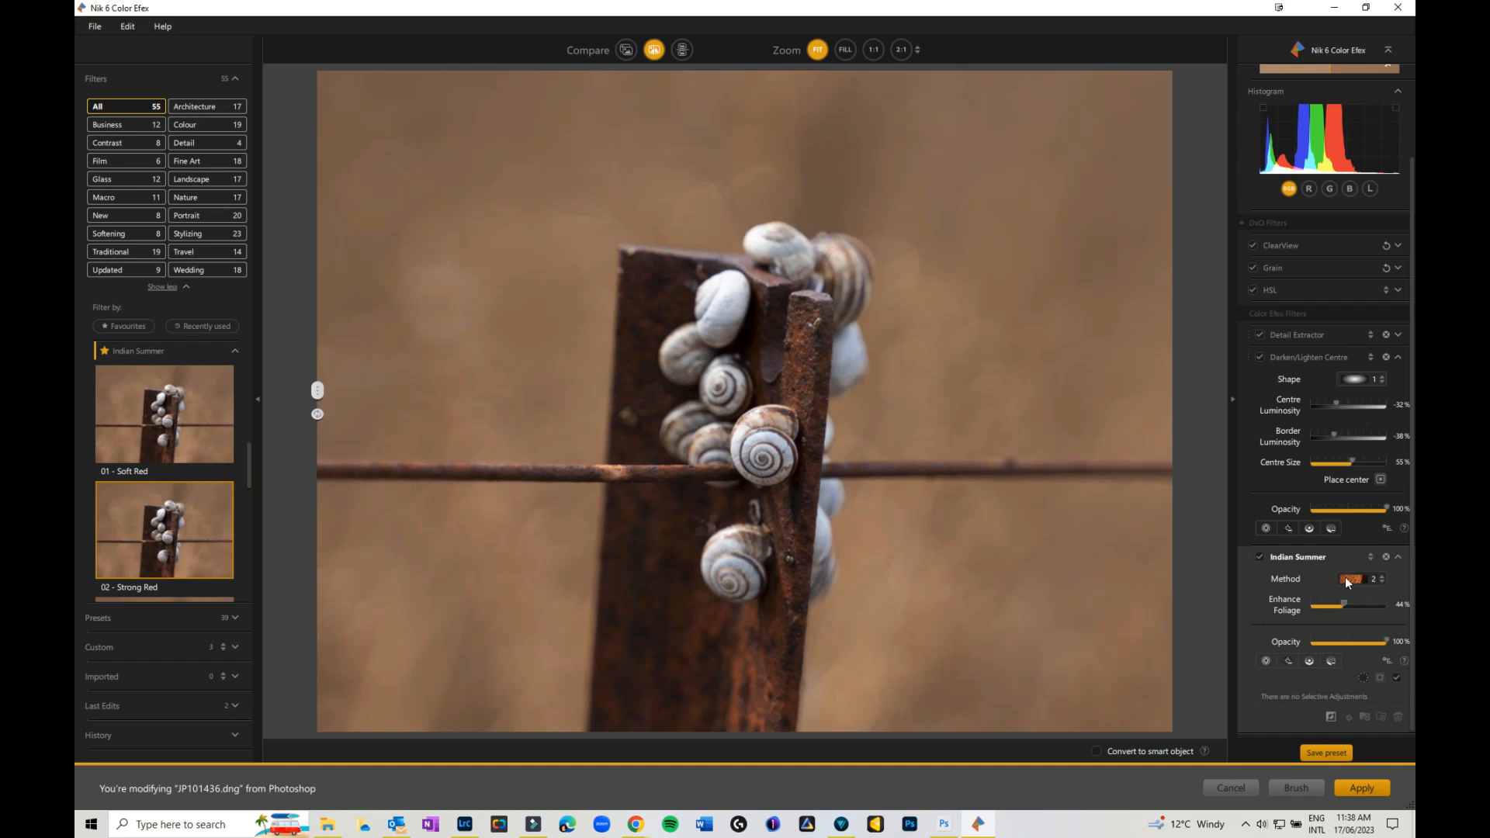
Try Method 3 for the Indian Summer filter and return it to Method 2
click(1386, 582)
click(1358, 630)
click(1382, 583)
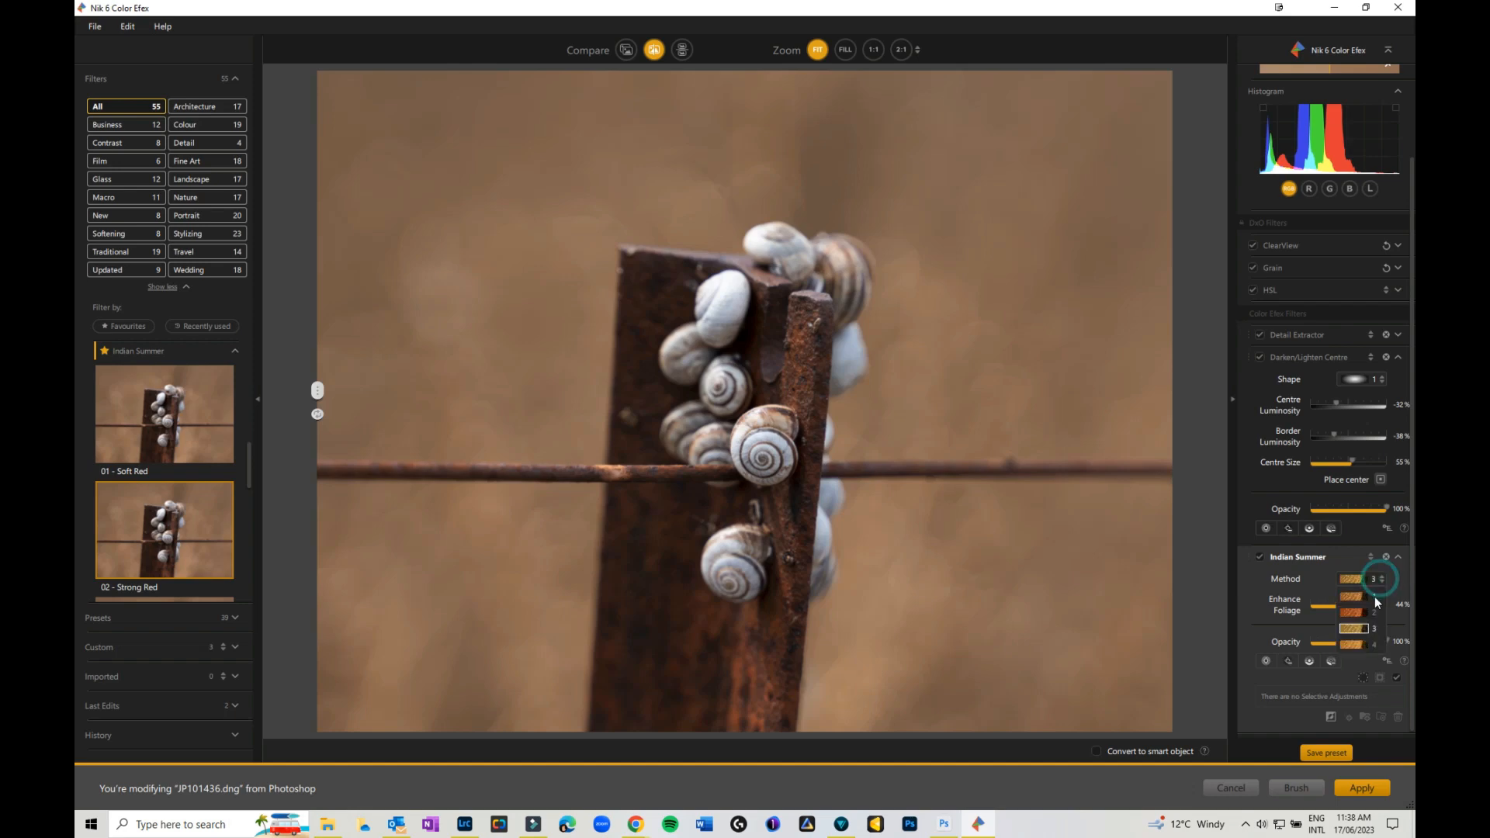
click(1351, 613)
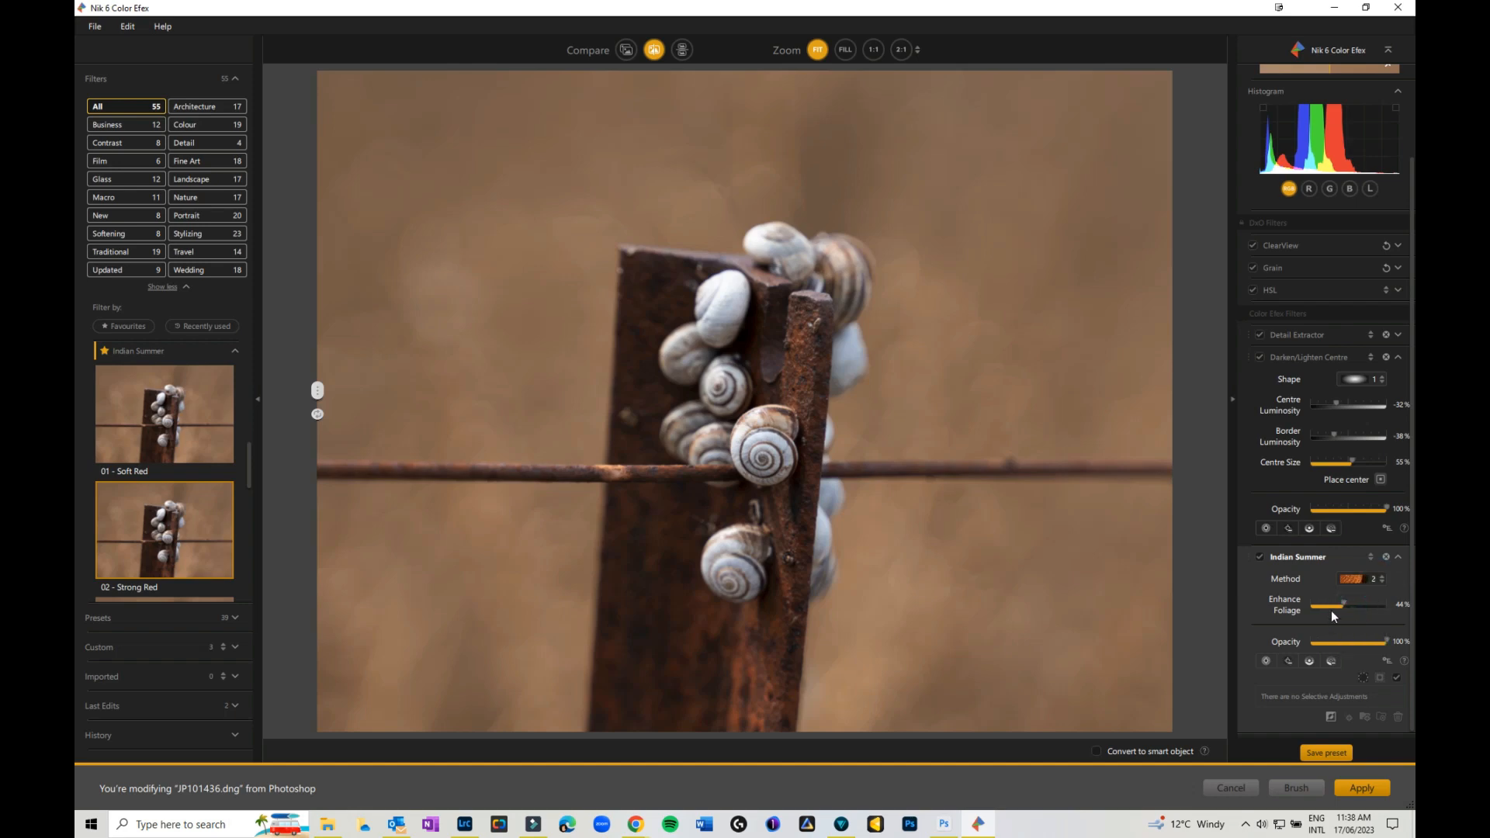
Place an Indian Summer control point on the large shell and enlarge its circle to surround the whole snail cluster
click(1267, 661)
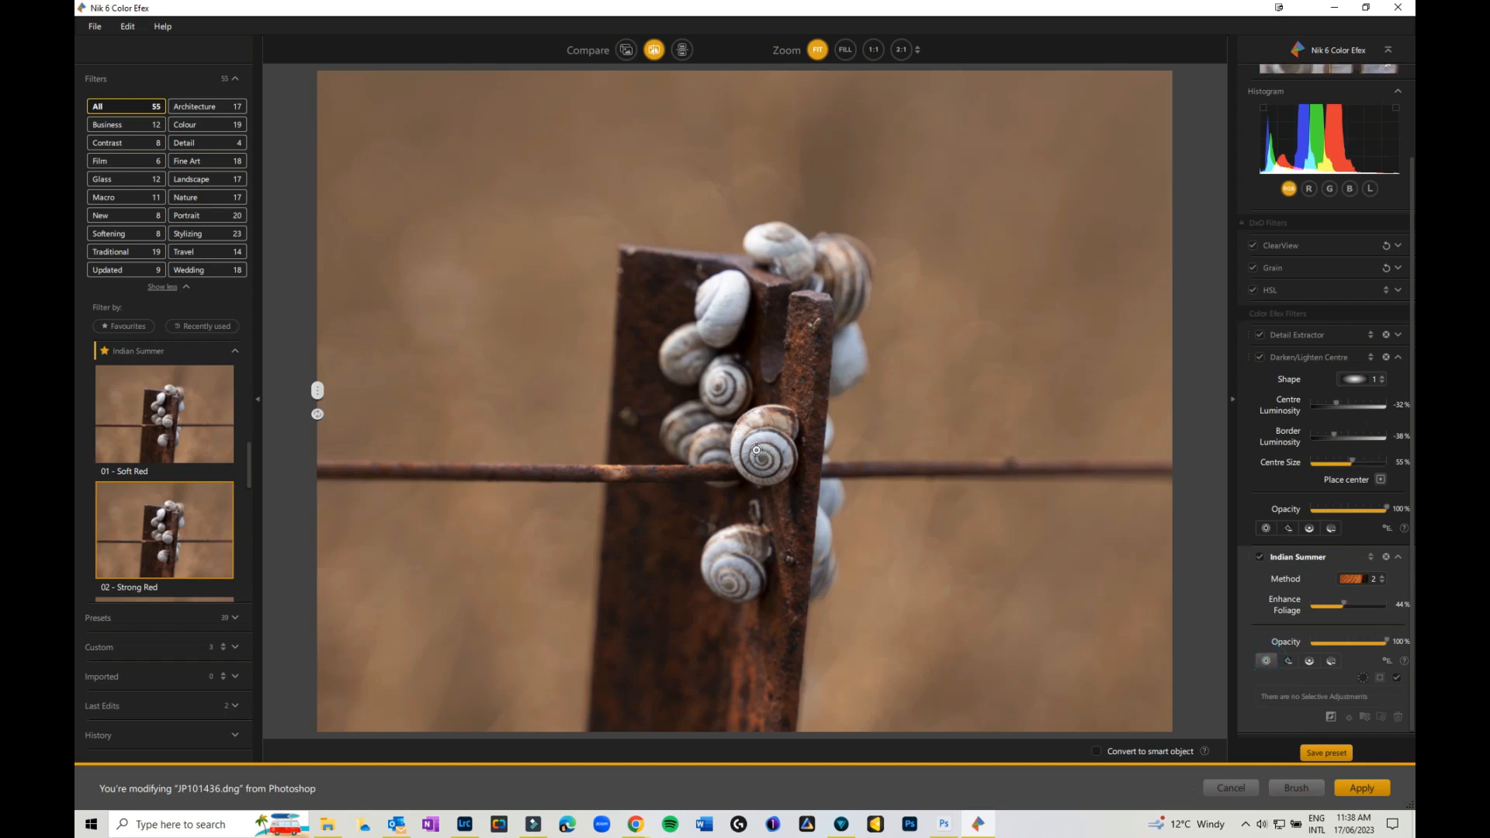
click(762, 457)
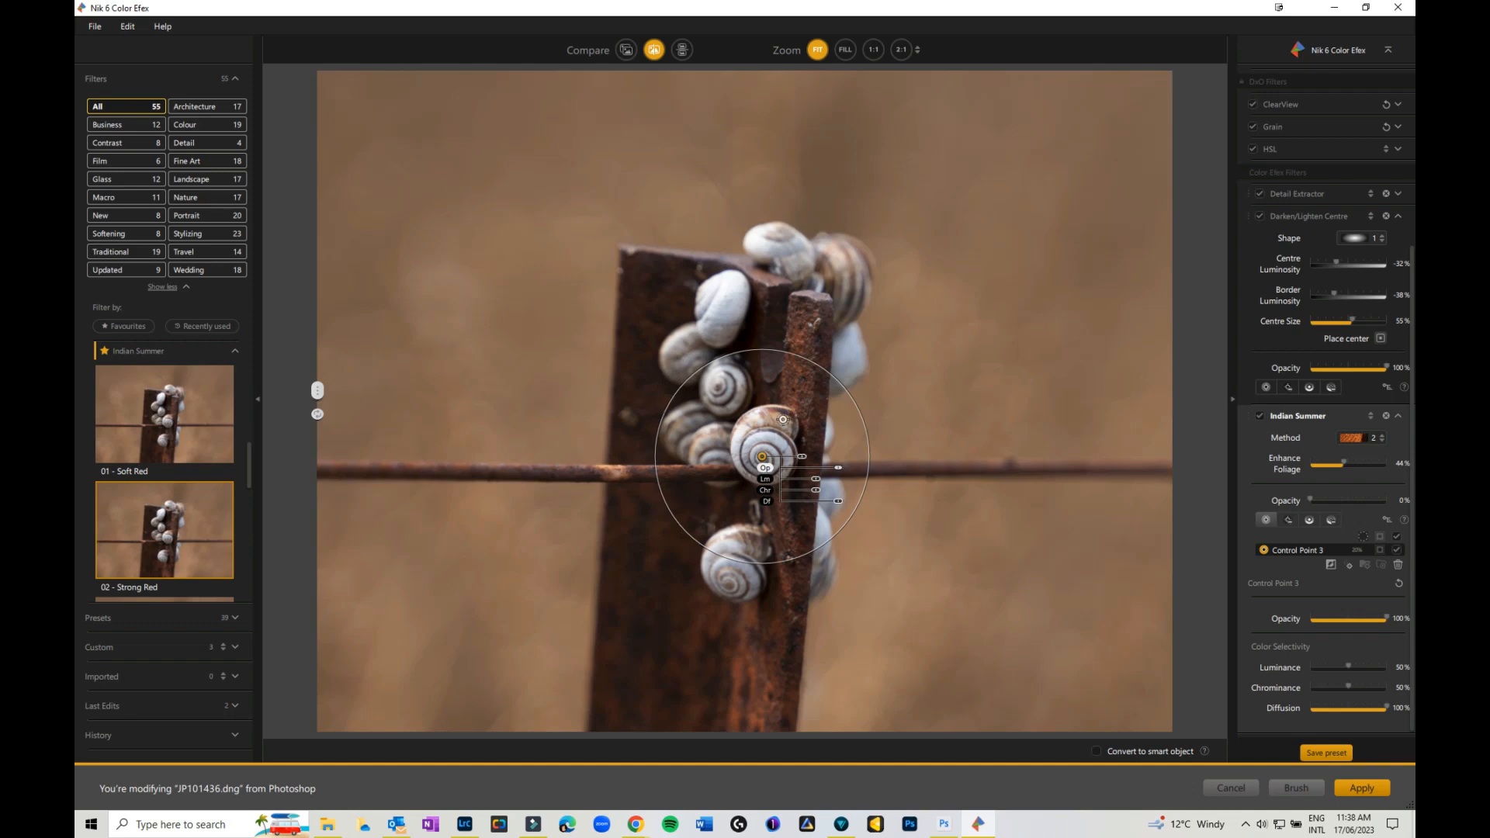
drag(802, 462, 815, 455)
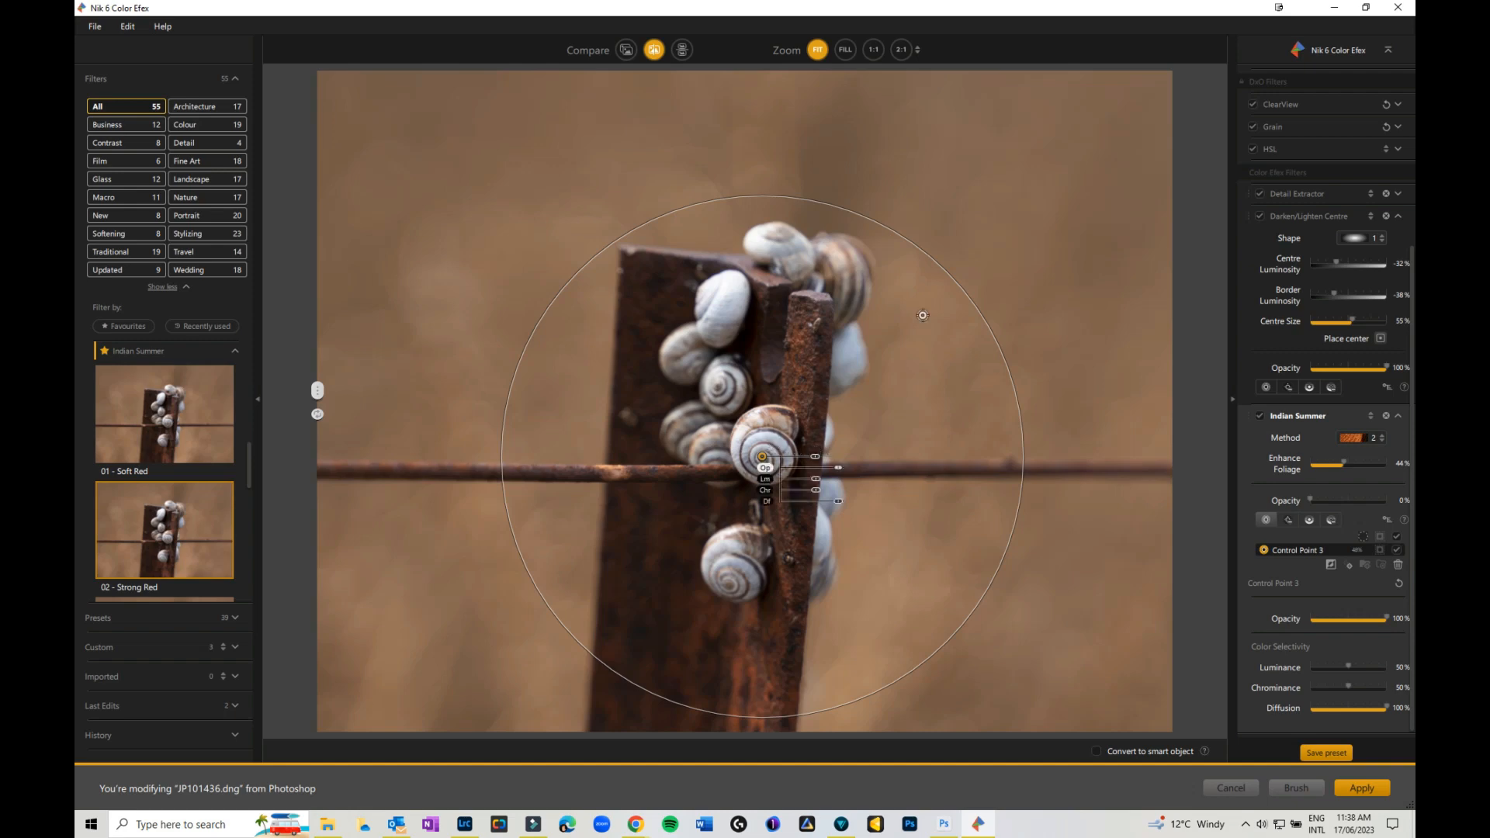
Display the new control point's mask and set its Luminance selectivity to 58% and Chrominance selectivity to 64%
click(1380, 550)
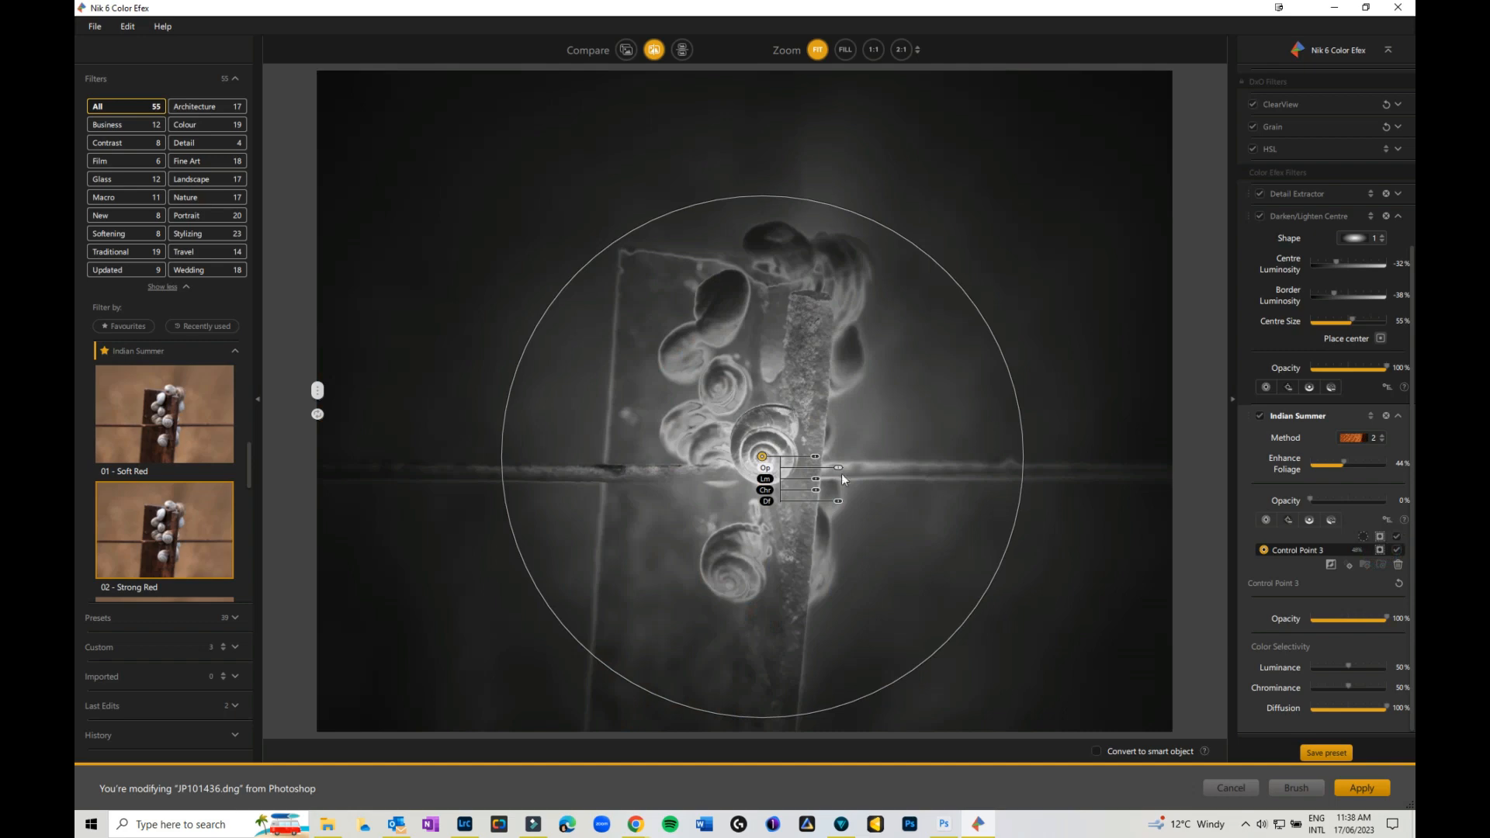
mouse_move(816, 479)
mouse_down()
mouse_move(800, 485)
mouse_move(821, 487)
mouse_up()
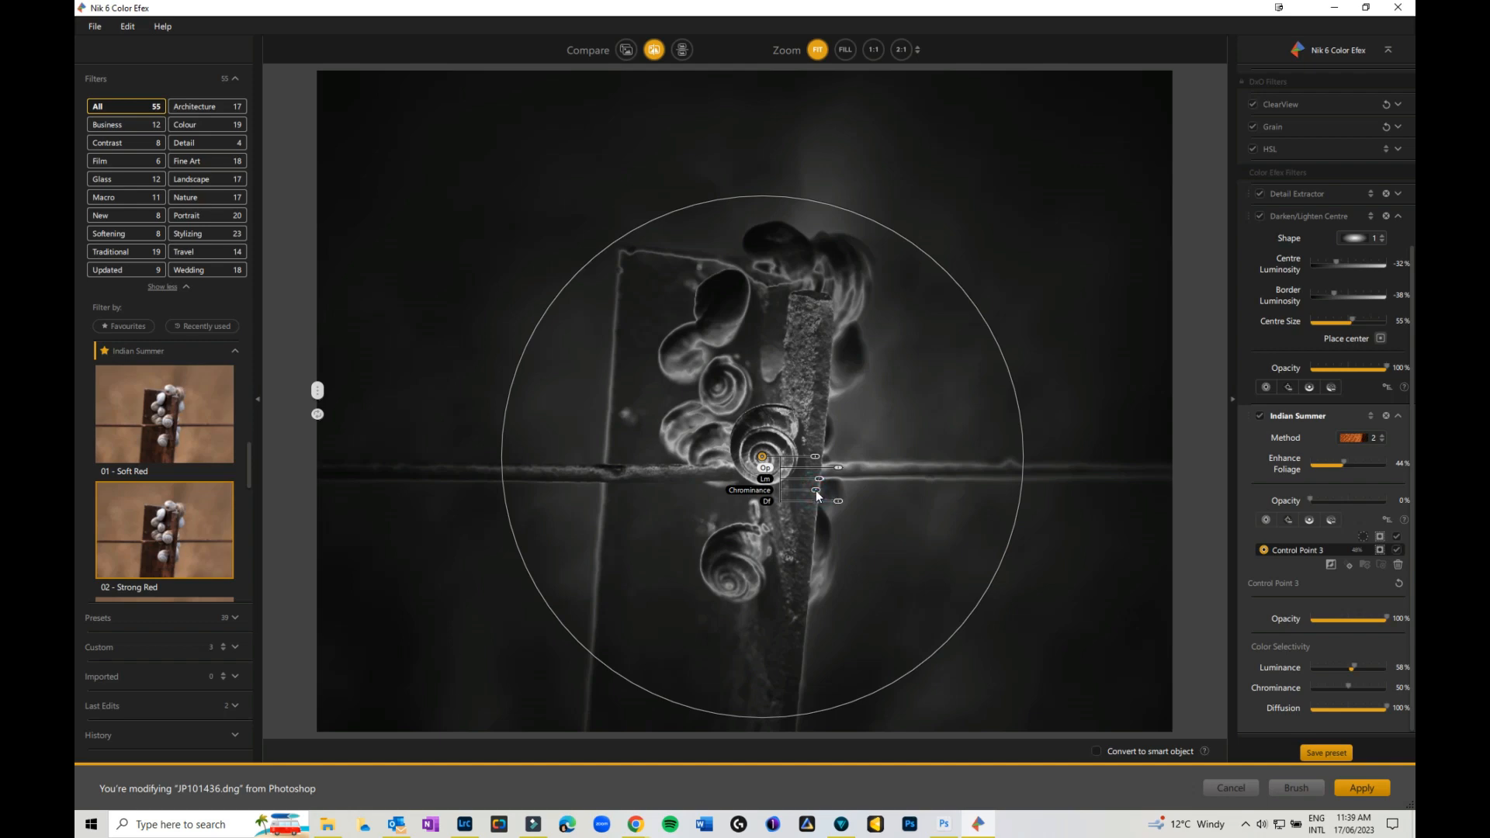
drag(817, 492, 824, 493)
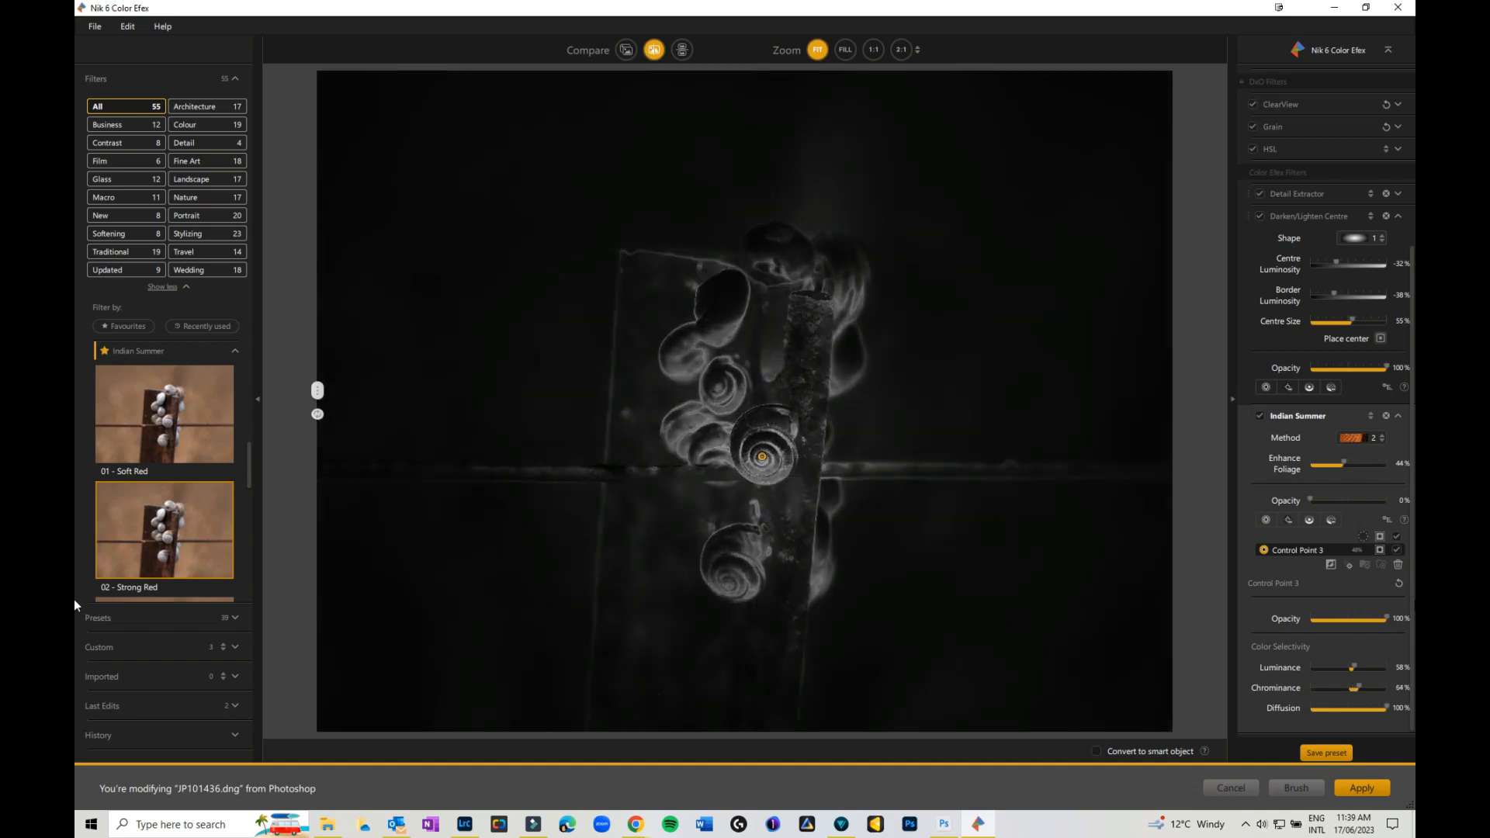
Hide the Indian Summer control point's mask and switch its effect off and on to compare the photo
click(1381, 551)
click(1397, 551)
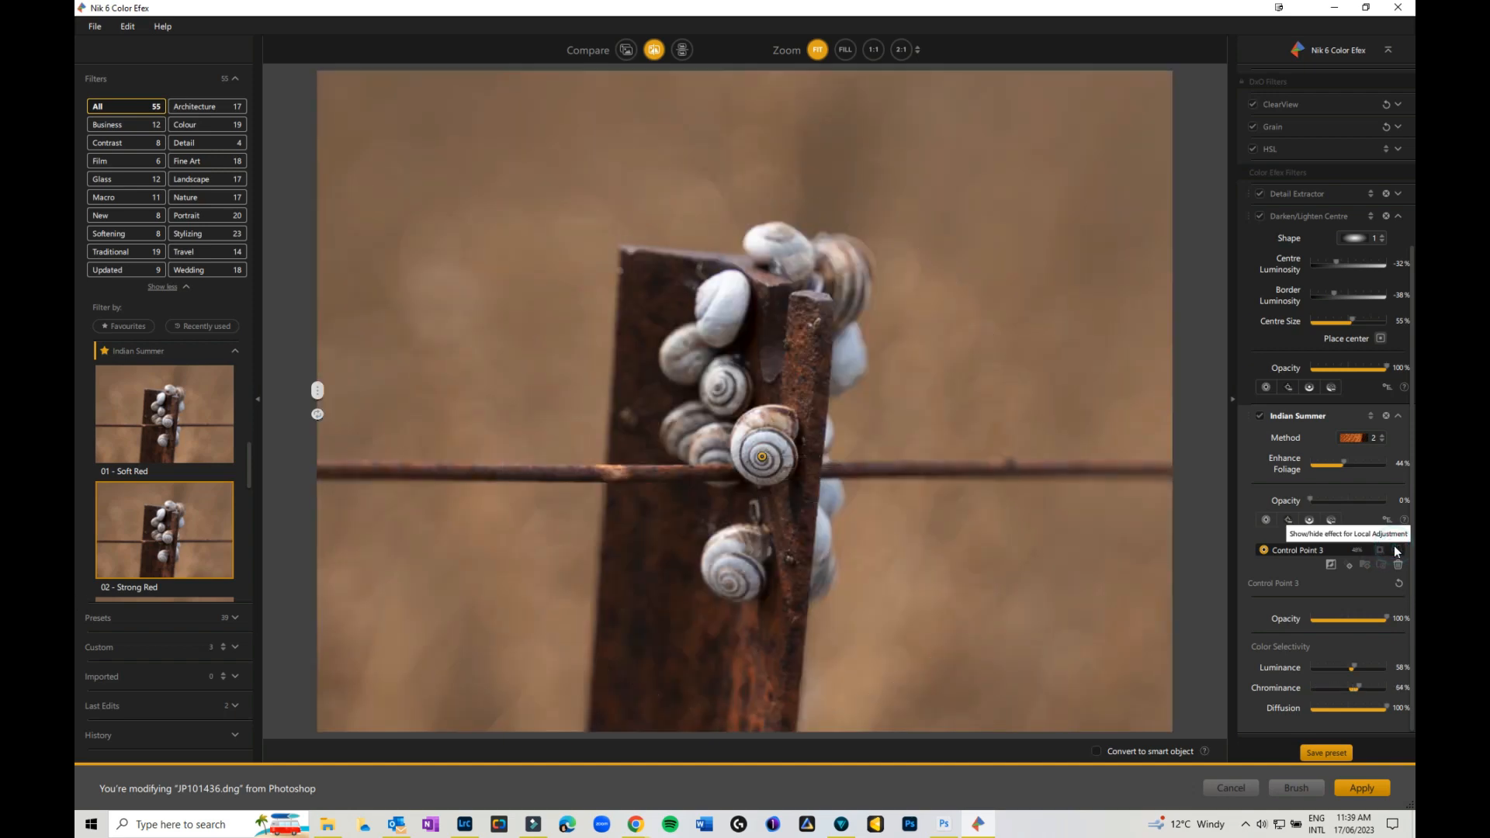
click(1397, 552)
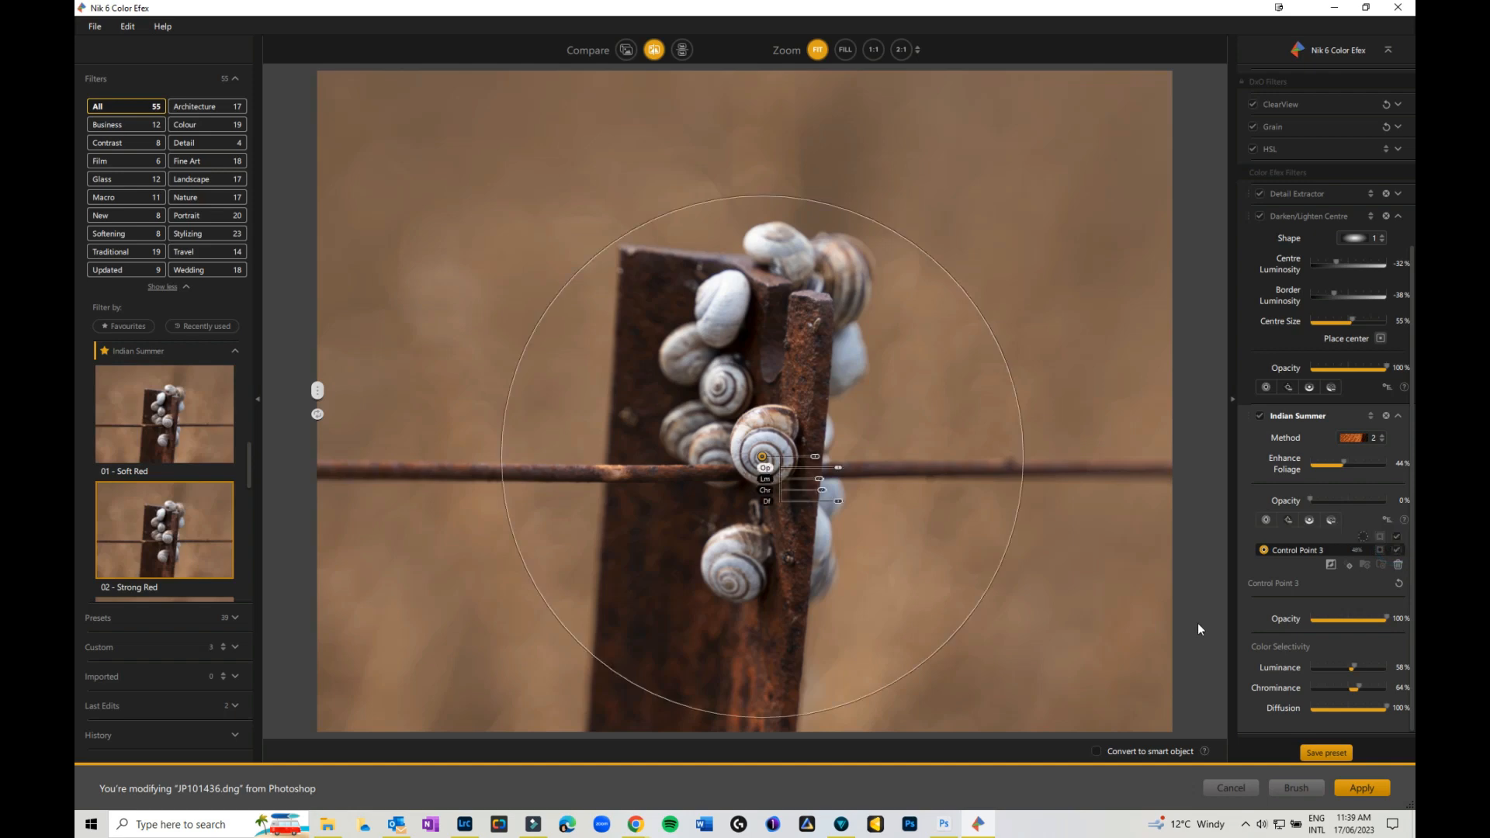
Add the Sunlight filter, try its Bright Contrast variant and return it to Default
click(233, 351)
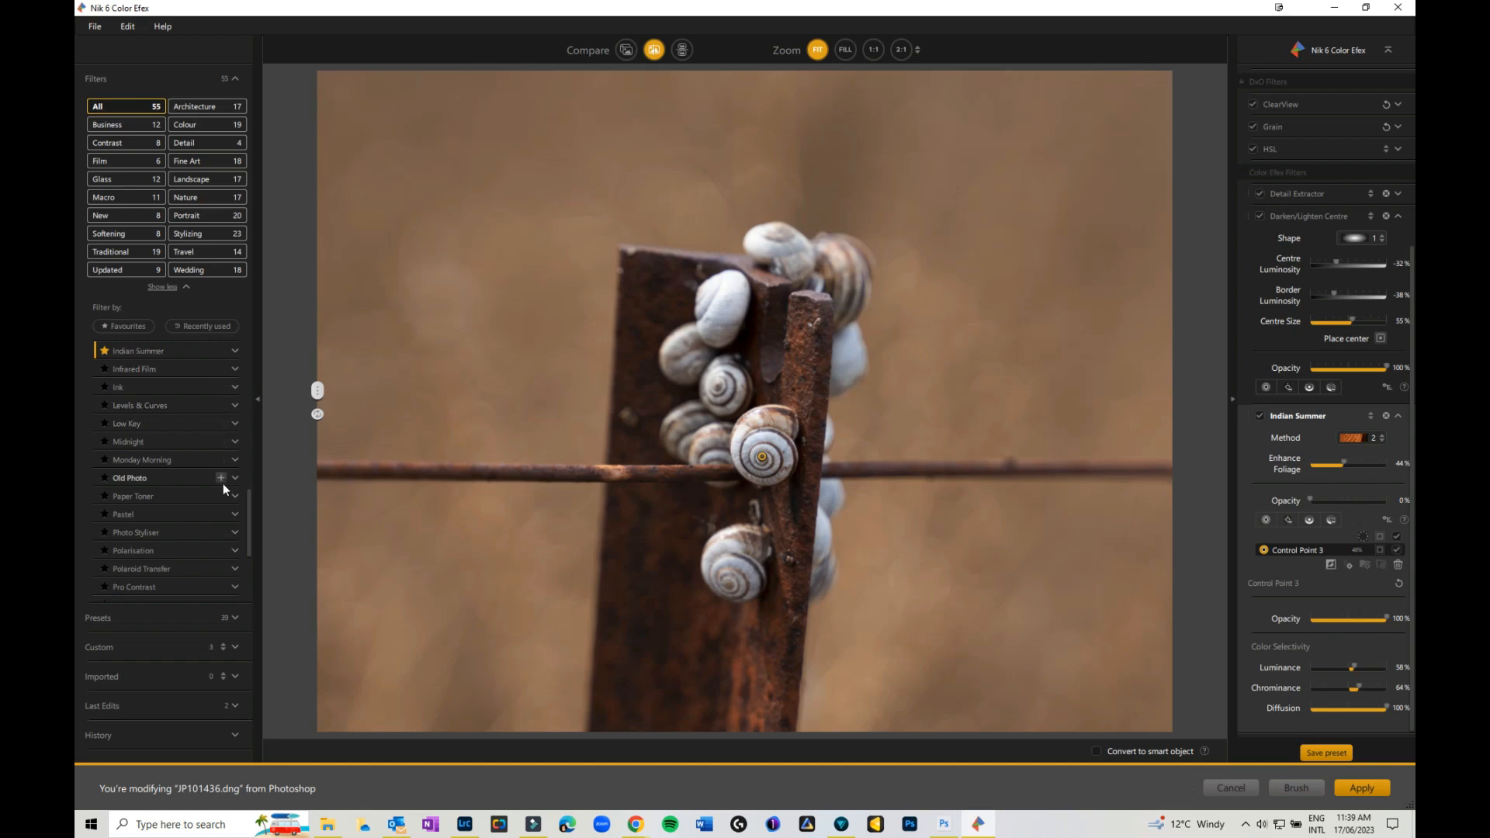
scroll(224, 487, down, 3)
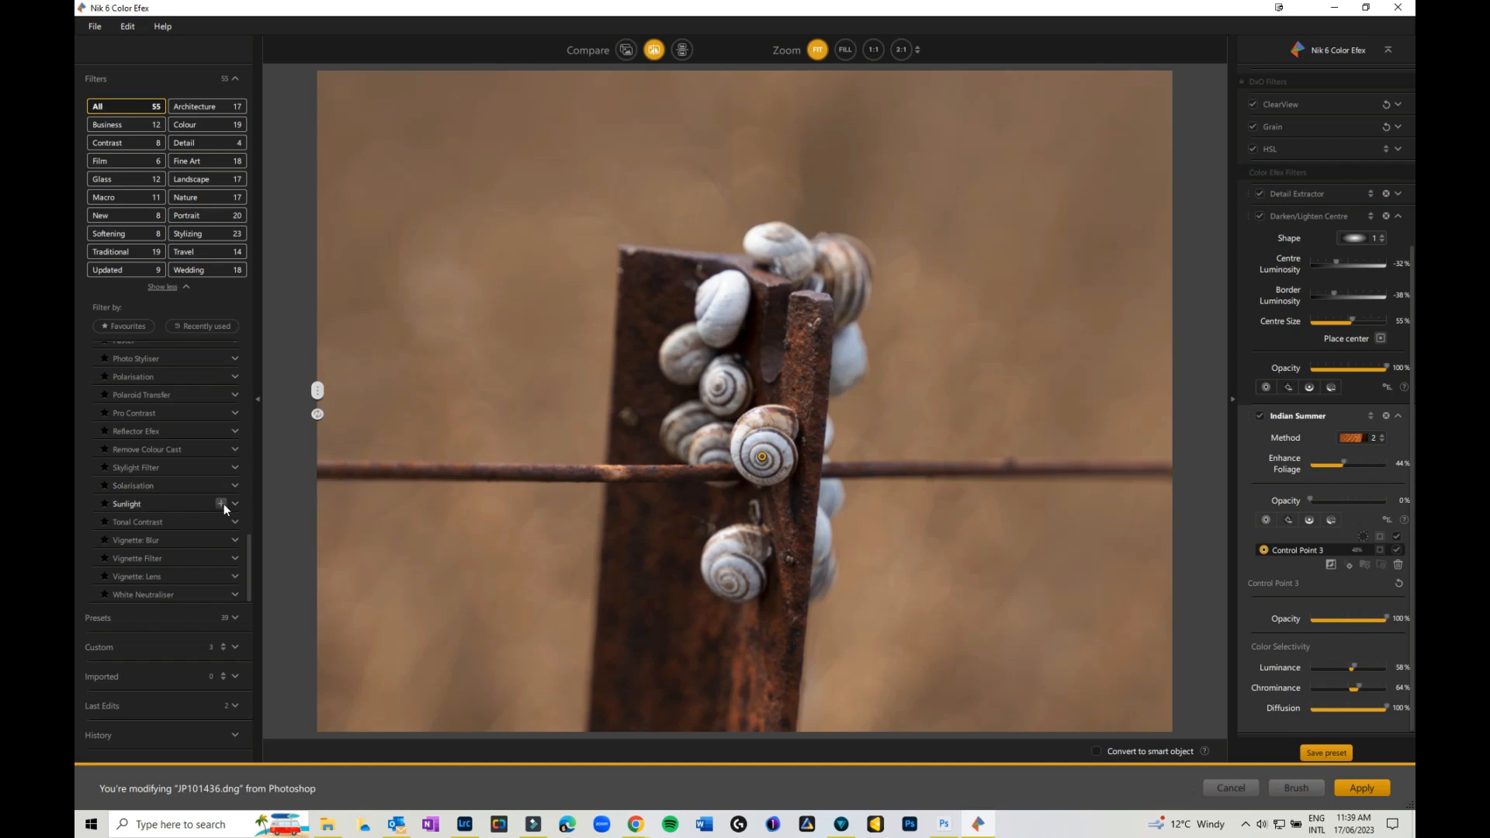
click(235, 504)
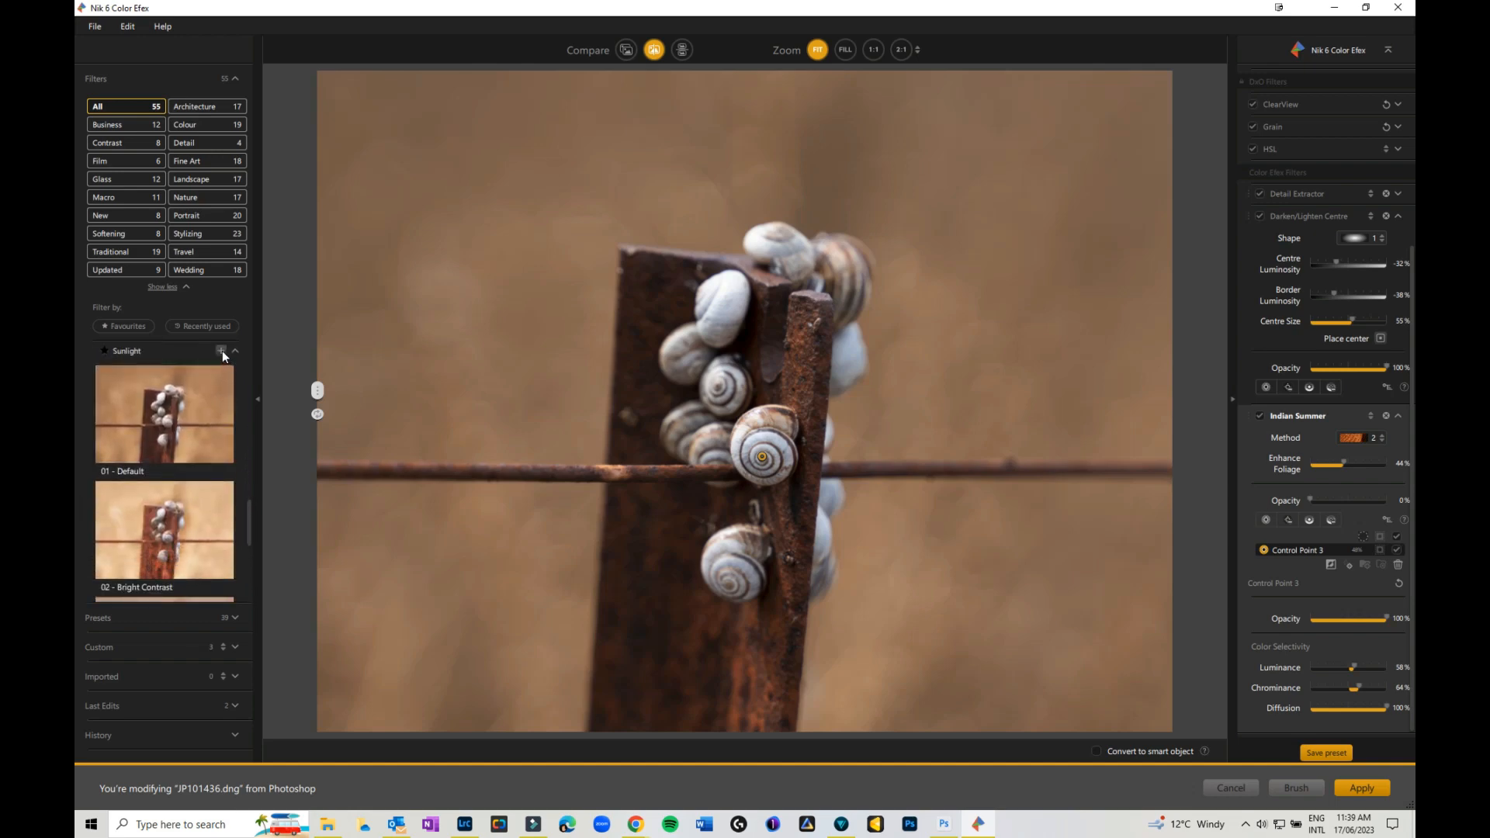
click(222, 351)
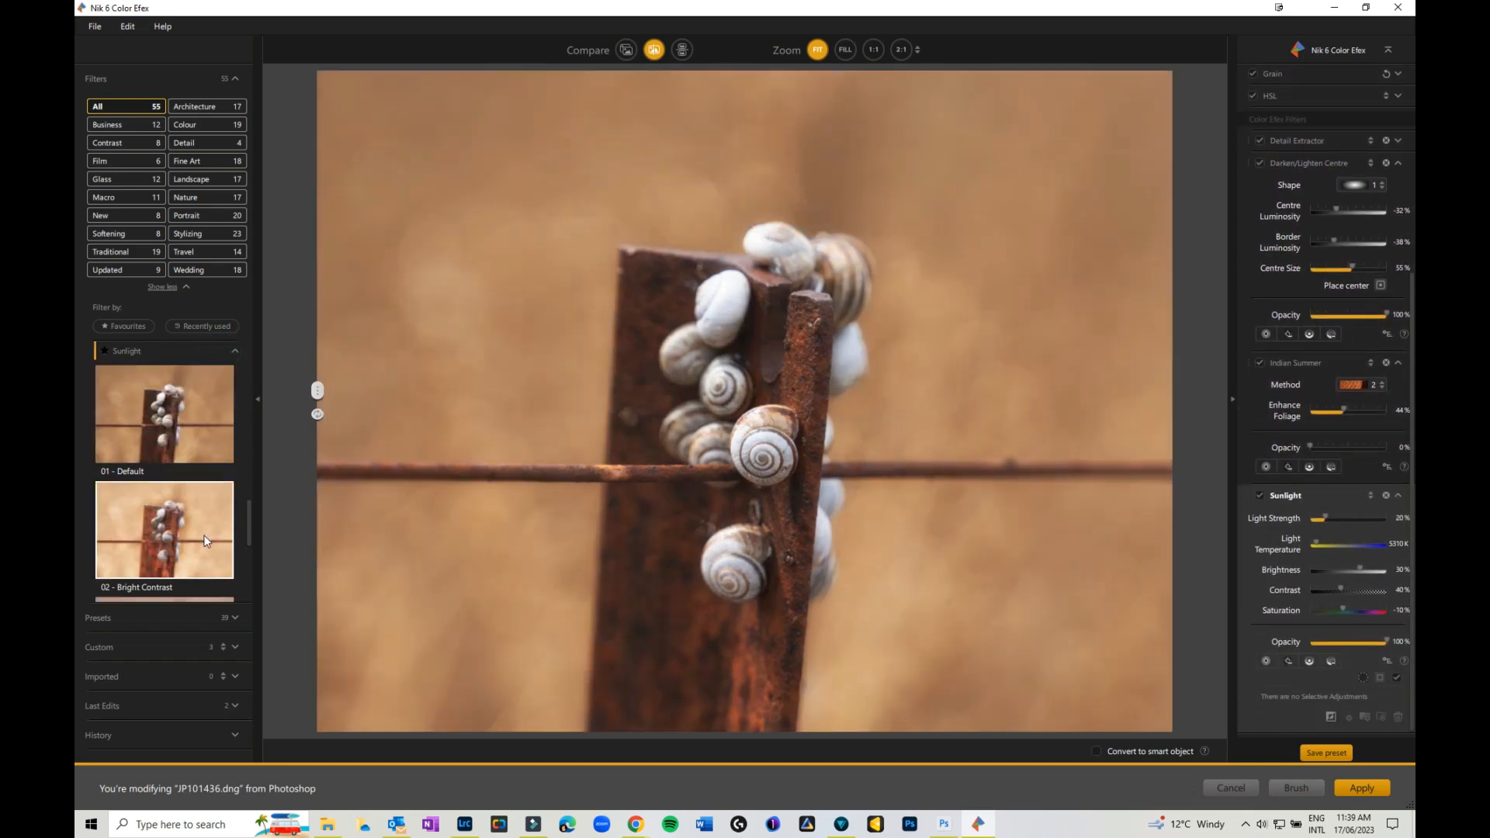
click(207, 541)
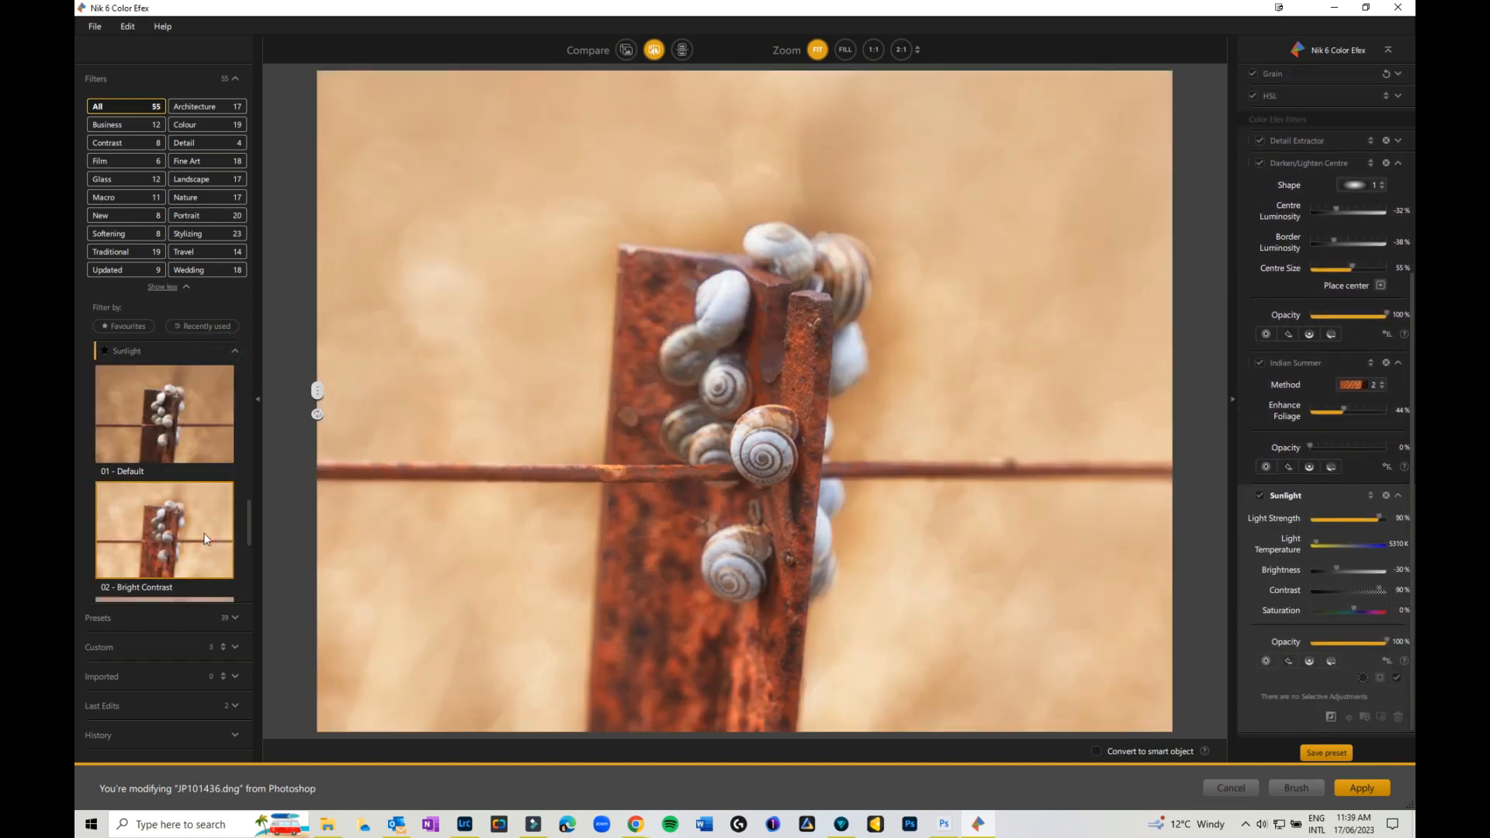
click(194, 411)
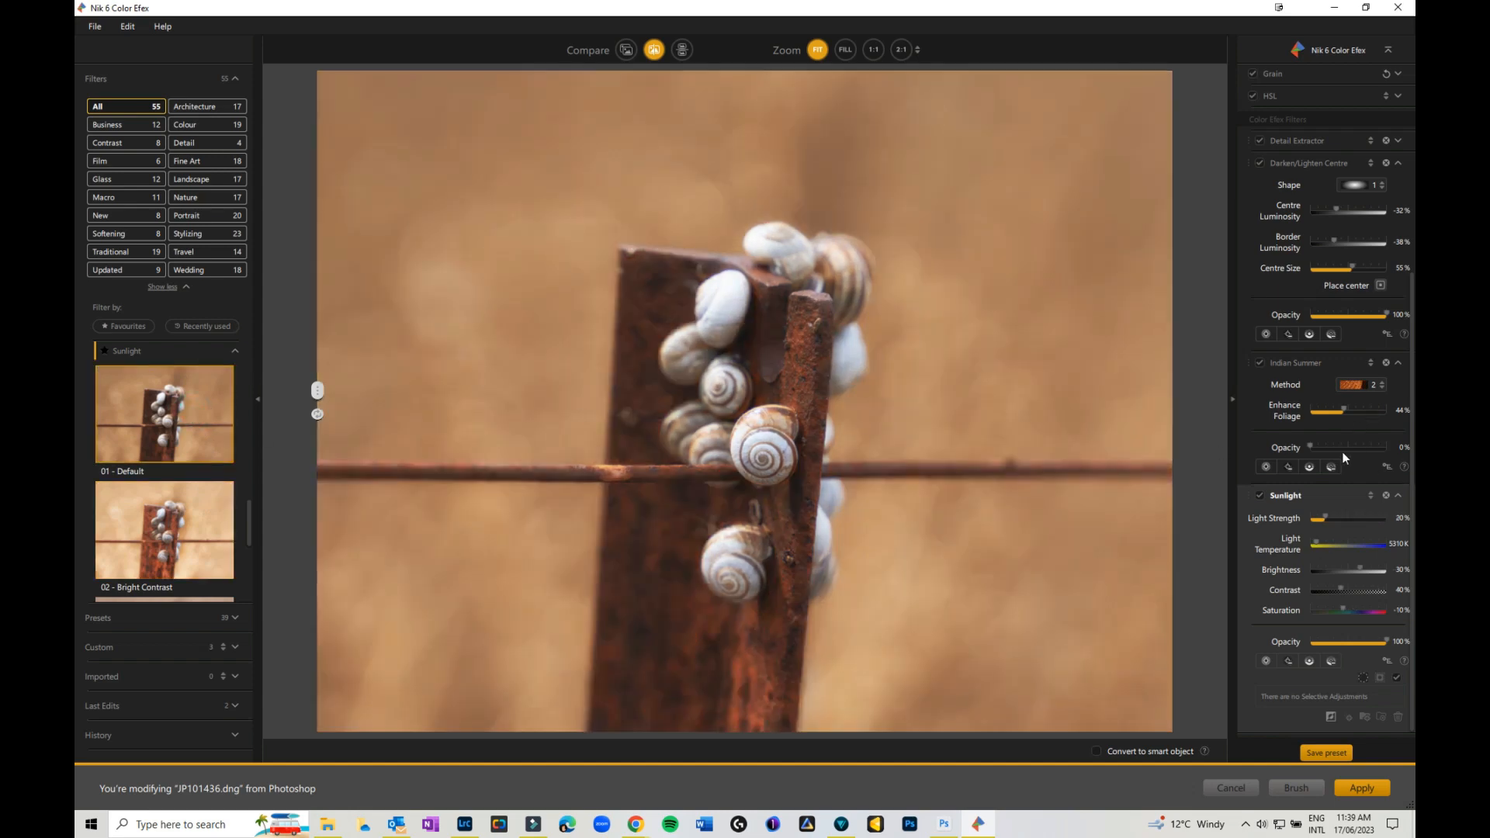
Set the Sunlight filter's Light Strength to 40%, Light Temperature to 5370 K, Brightness to -32% and Opacity to 33%
click(1399, 363)
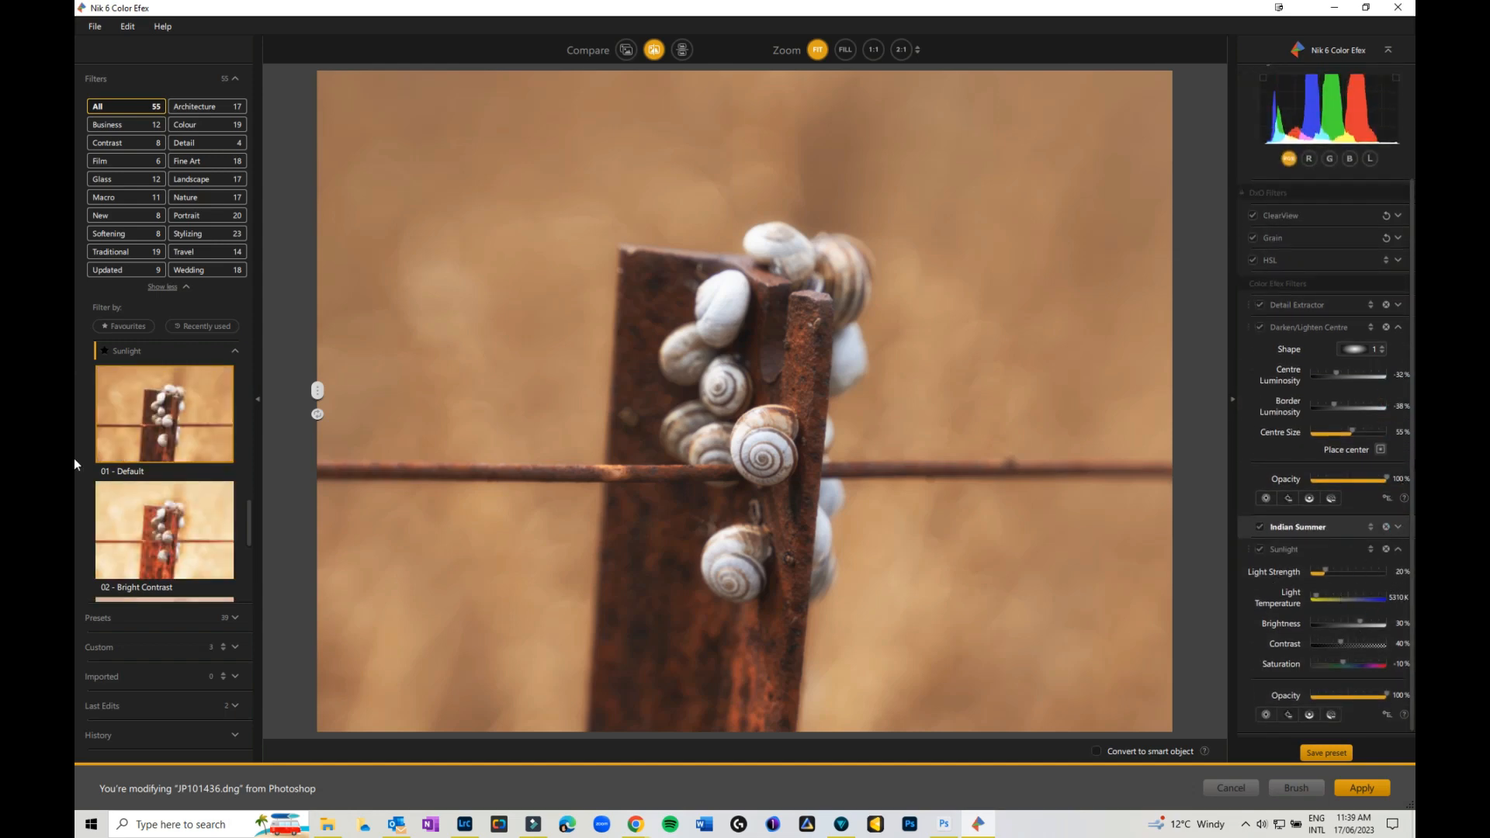
click(1399, 328)
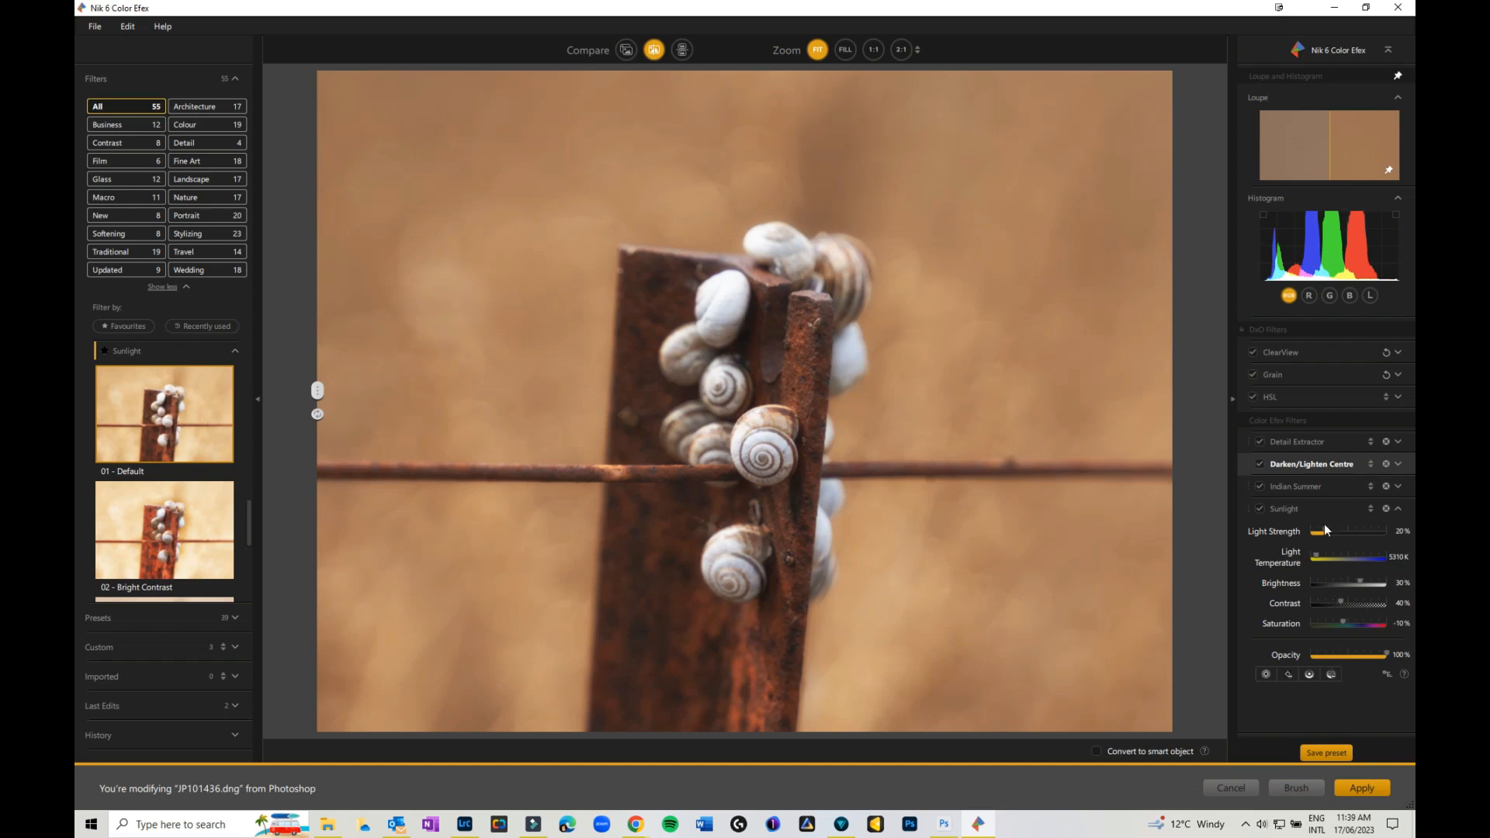
drag(1326, 529, 1339, 572)
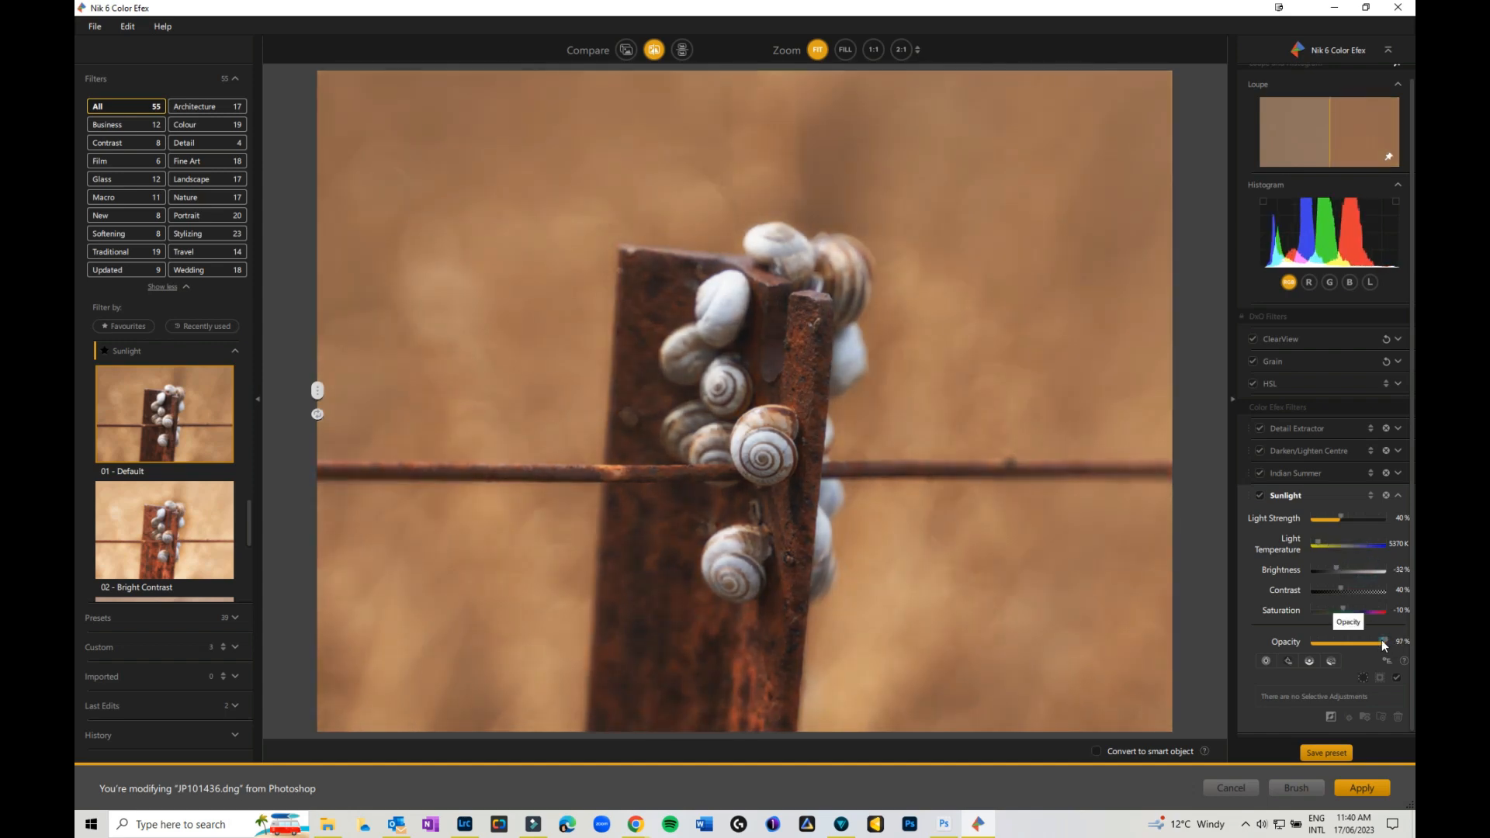
drag(1382, 640, 1337, 644)
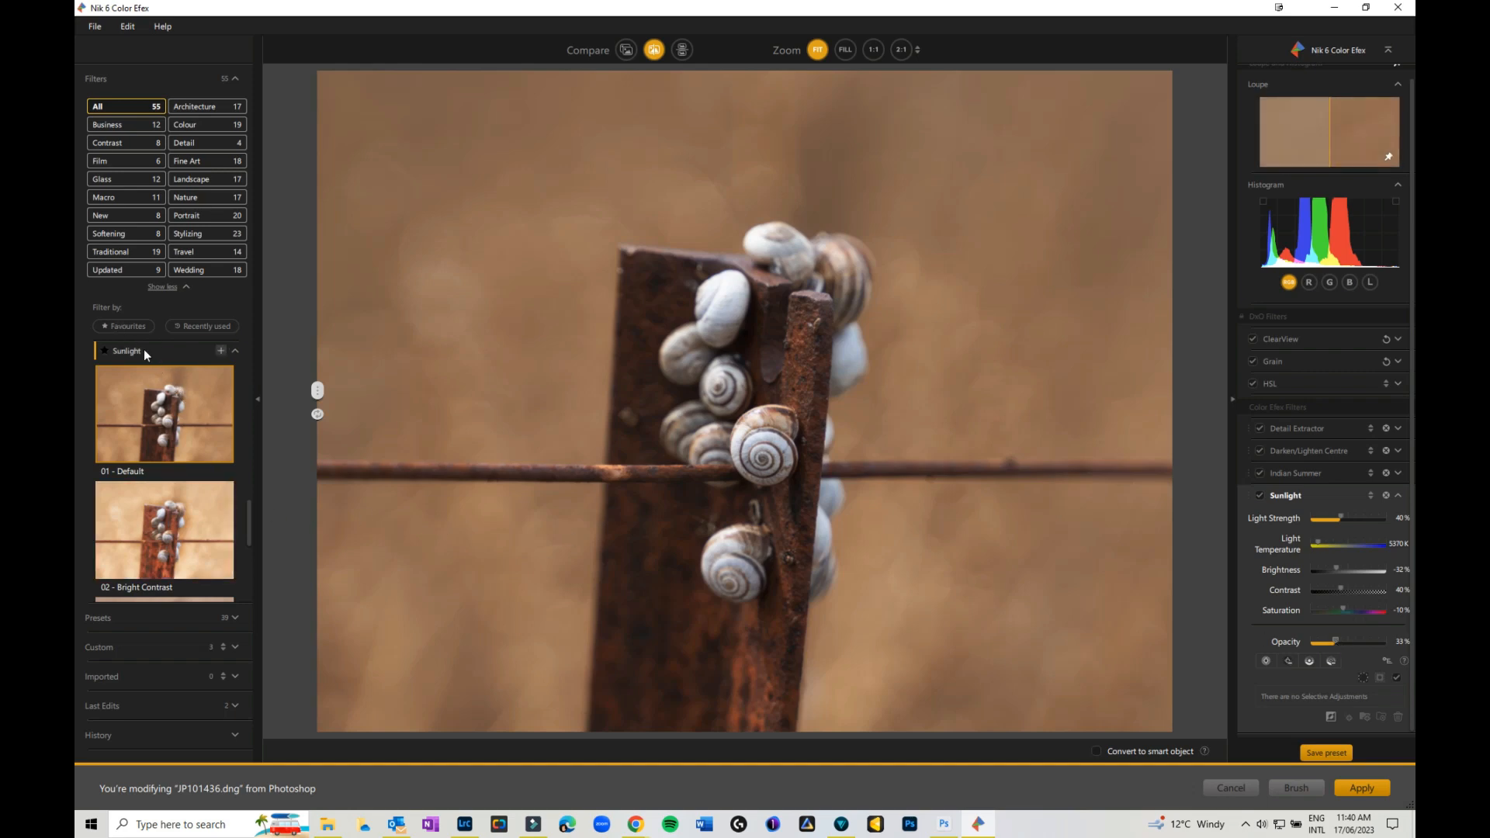
Mark Vignette: Blur as a favourite filter and add it to the filter stack
scroll(139, 345, down, 5)
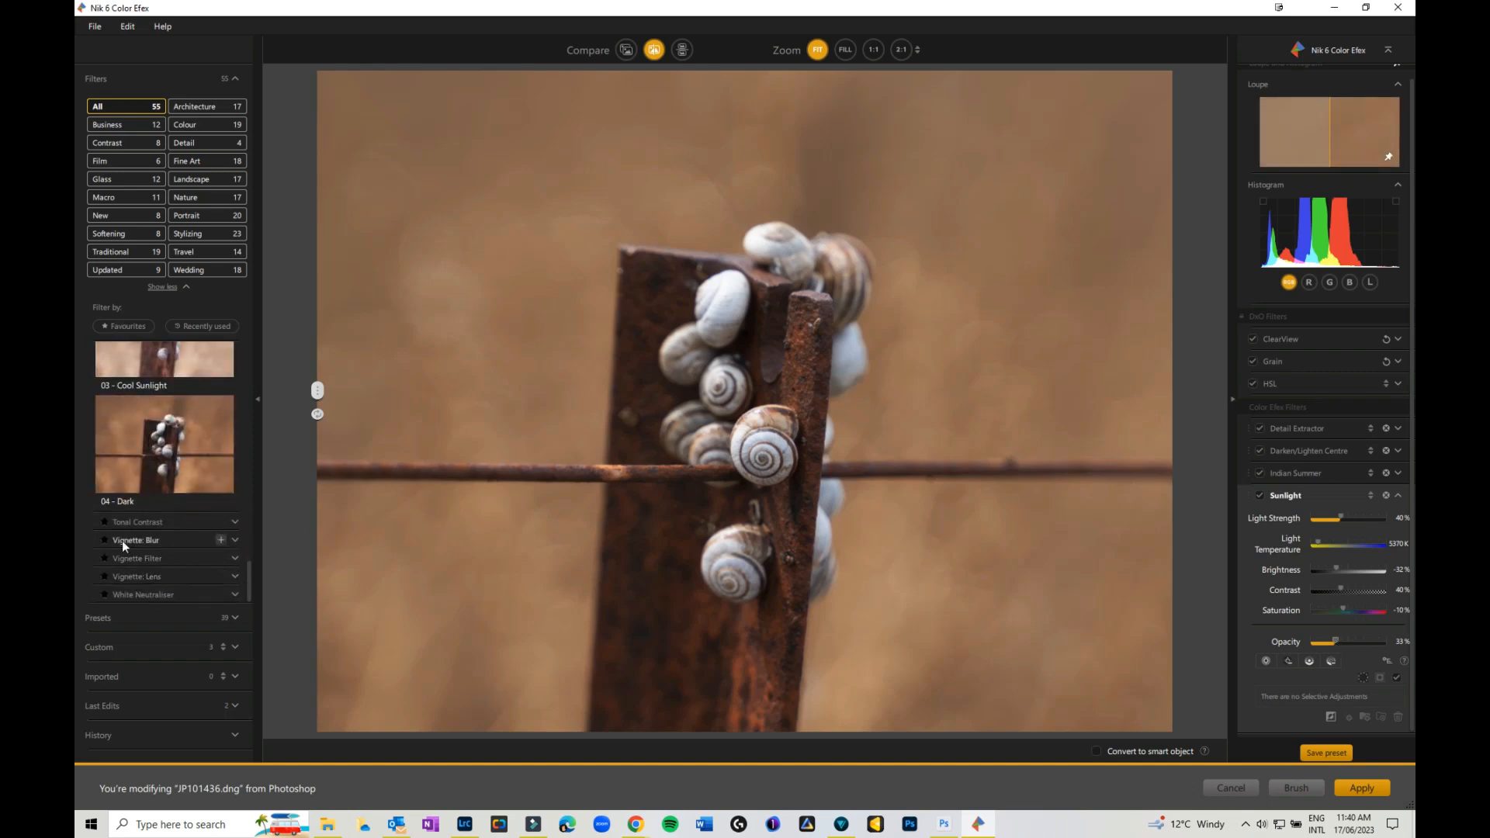
click(106, 539)
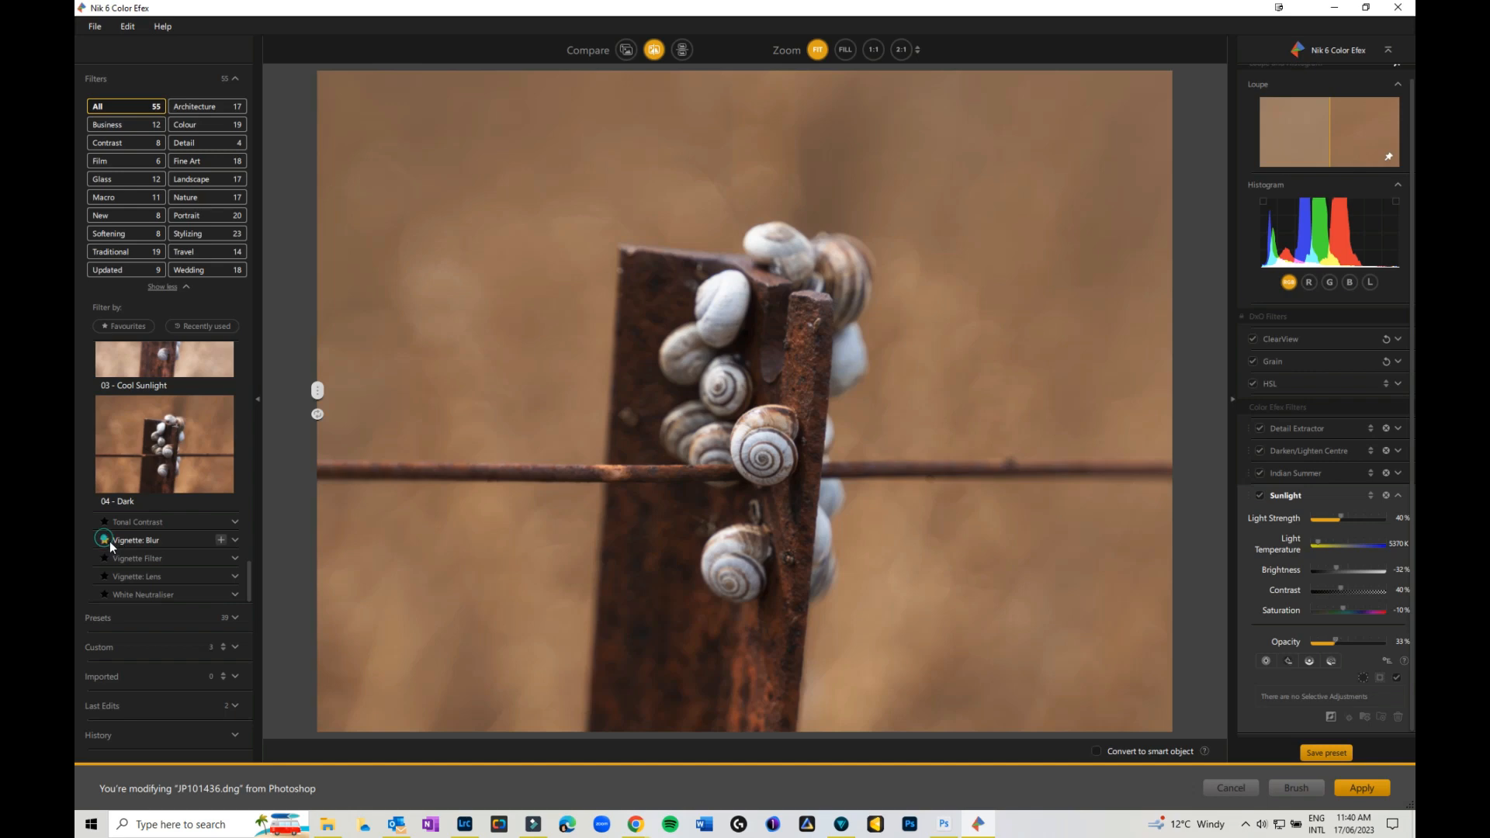
click(220, 540)
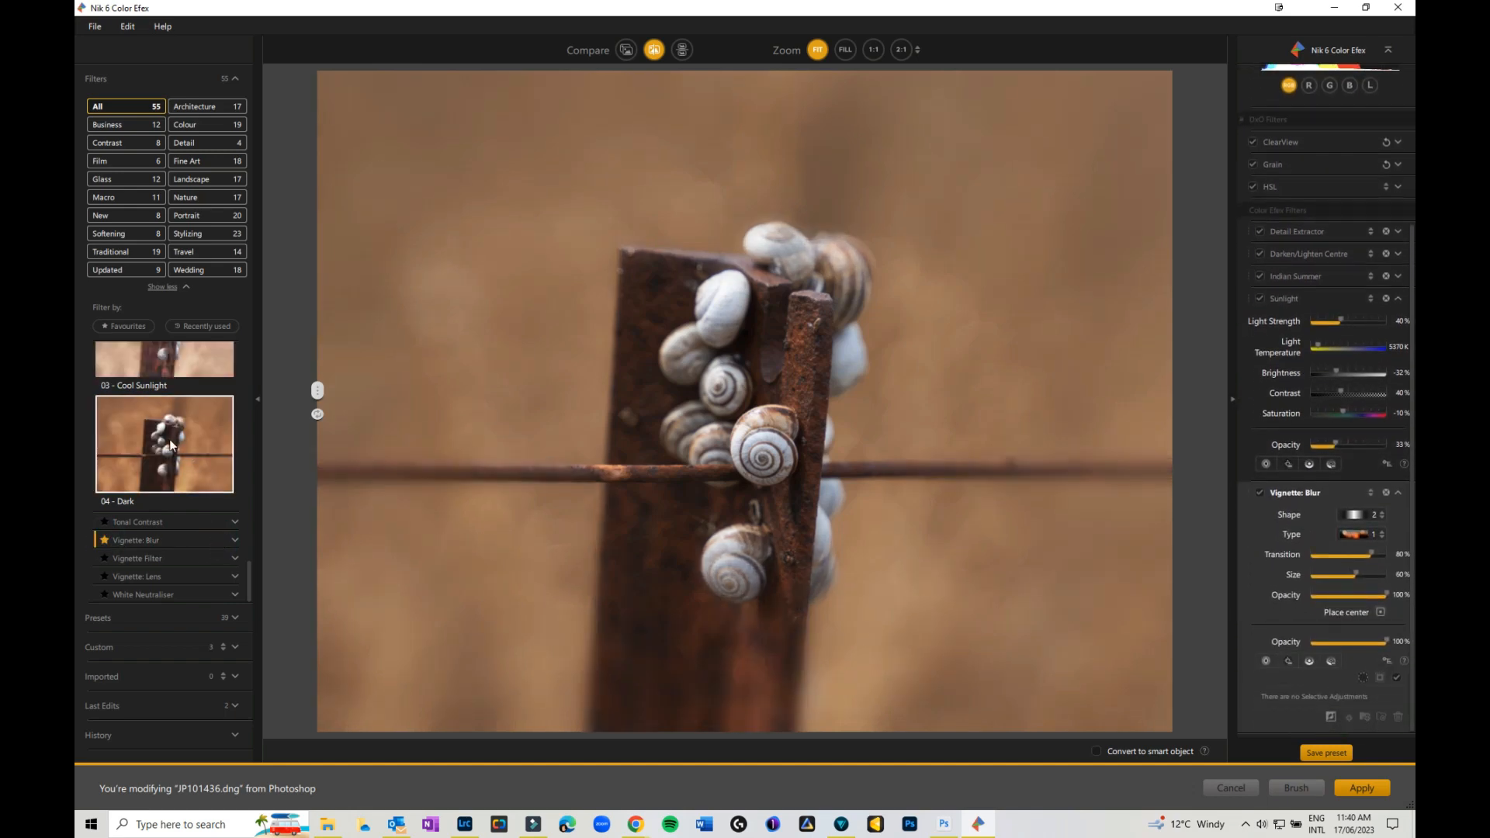
Try the Dark variant of Sunlight with one control point on the large shell, deleting the stray second point
click(173, 446)
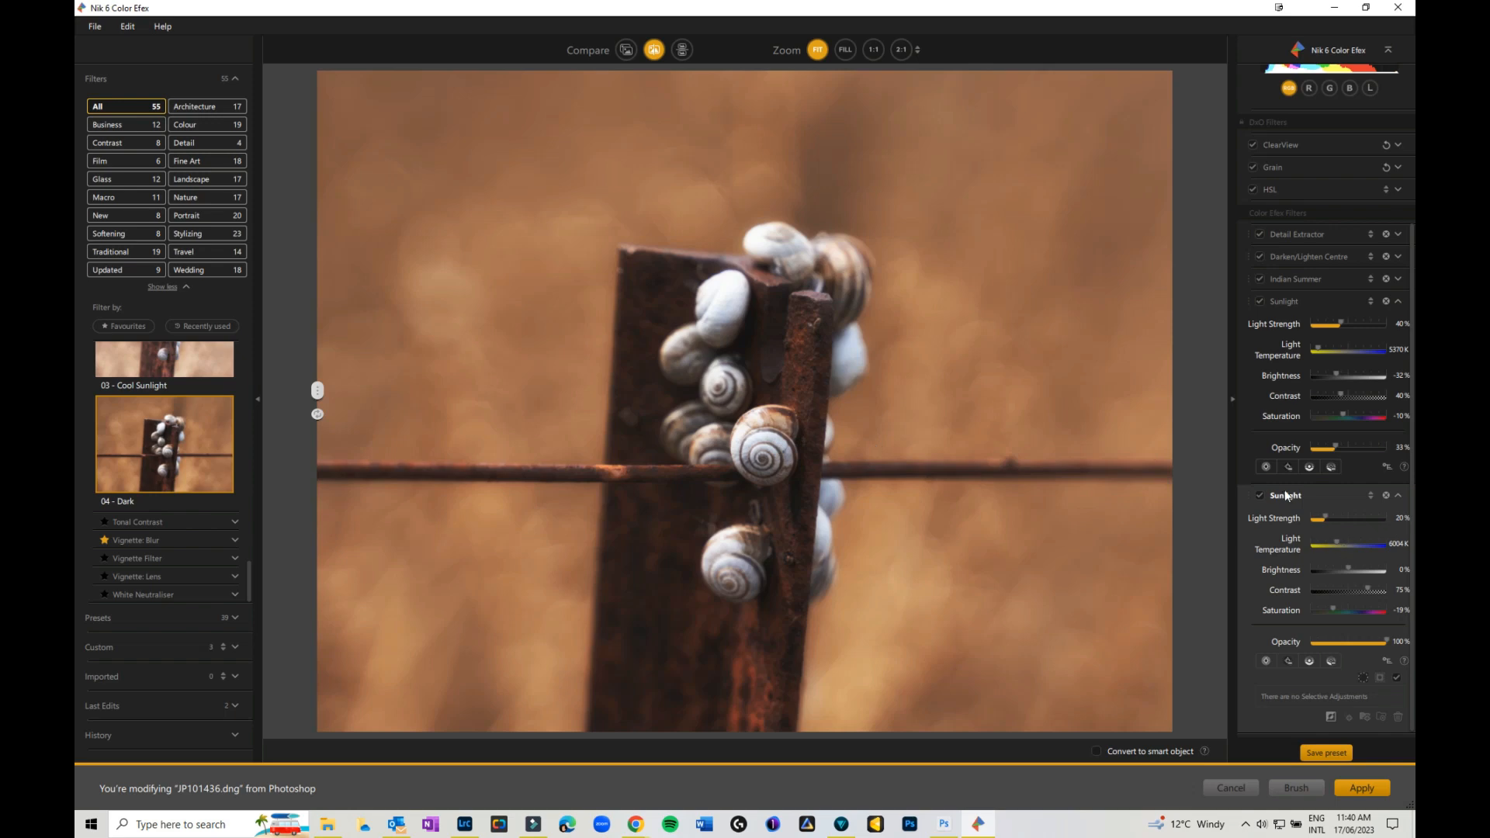
click(1399, 302)
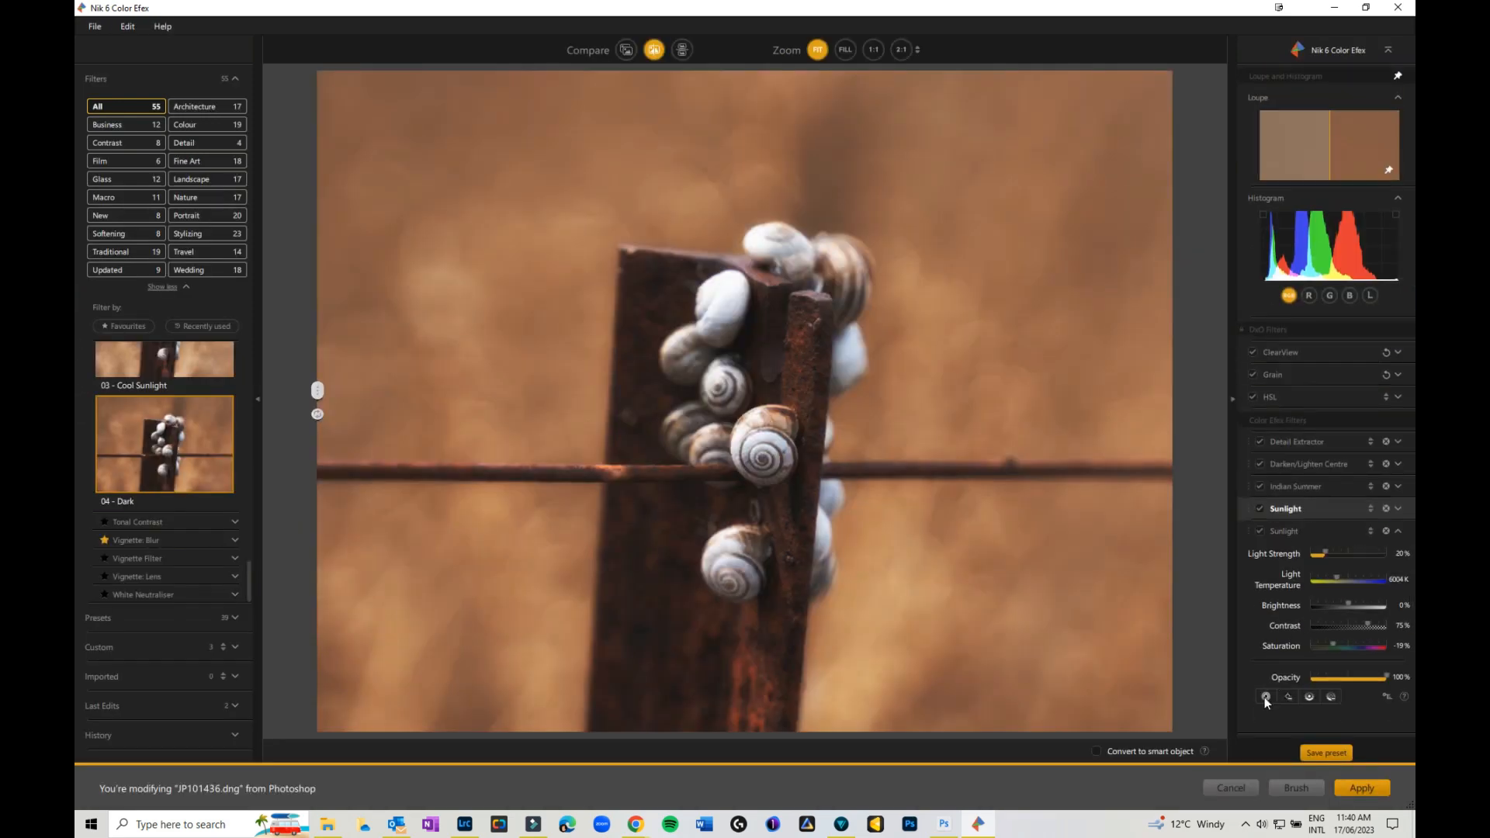
click(1265, 698)
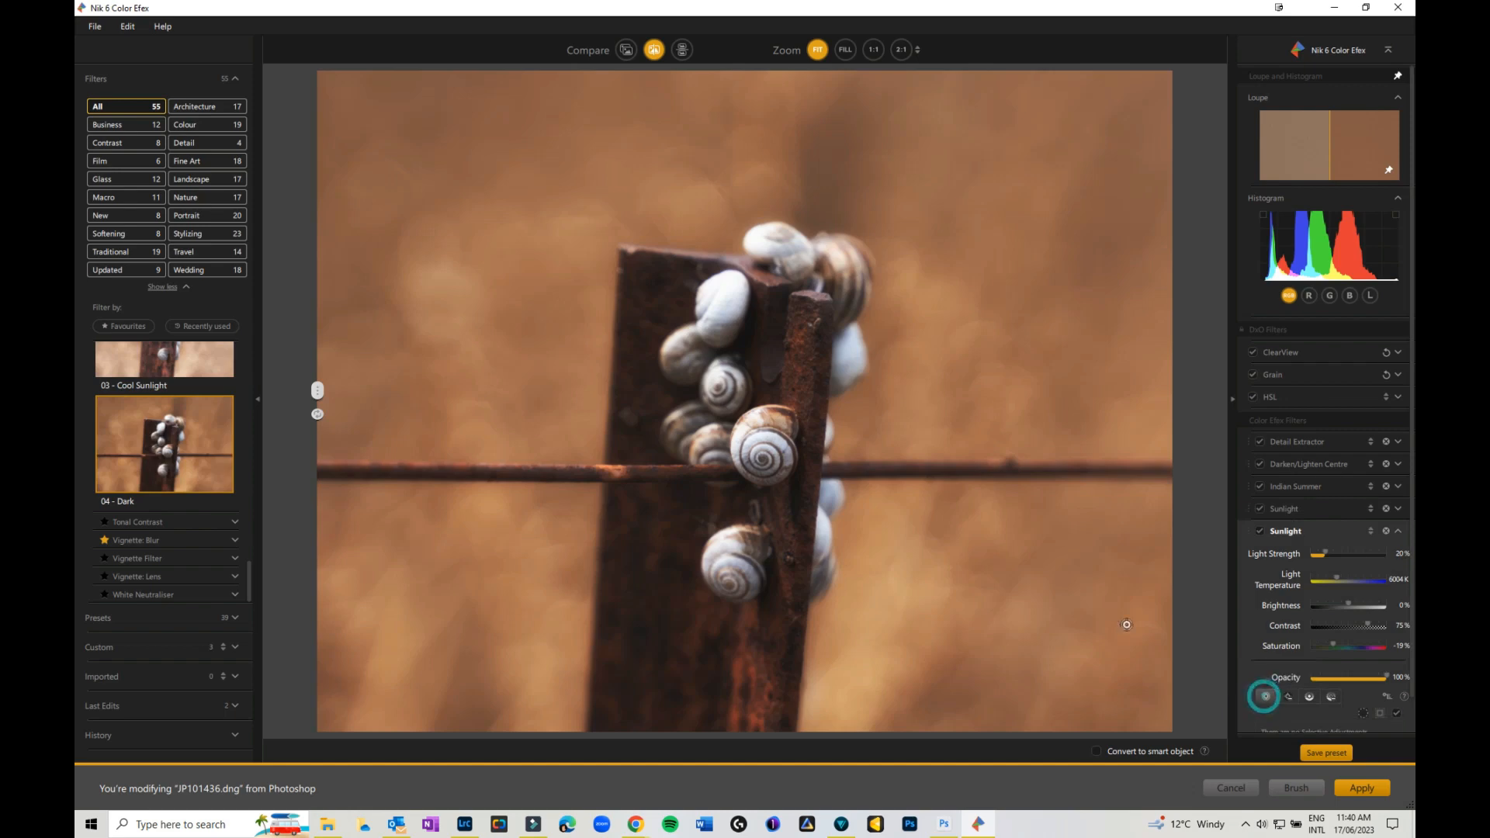
click(759, 457)
click(800, 458)
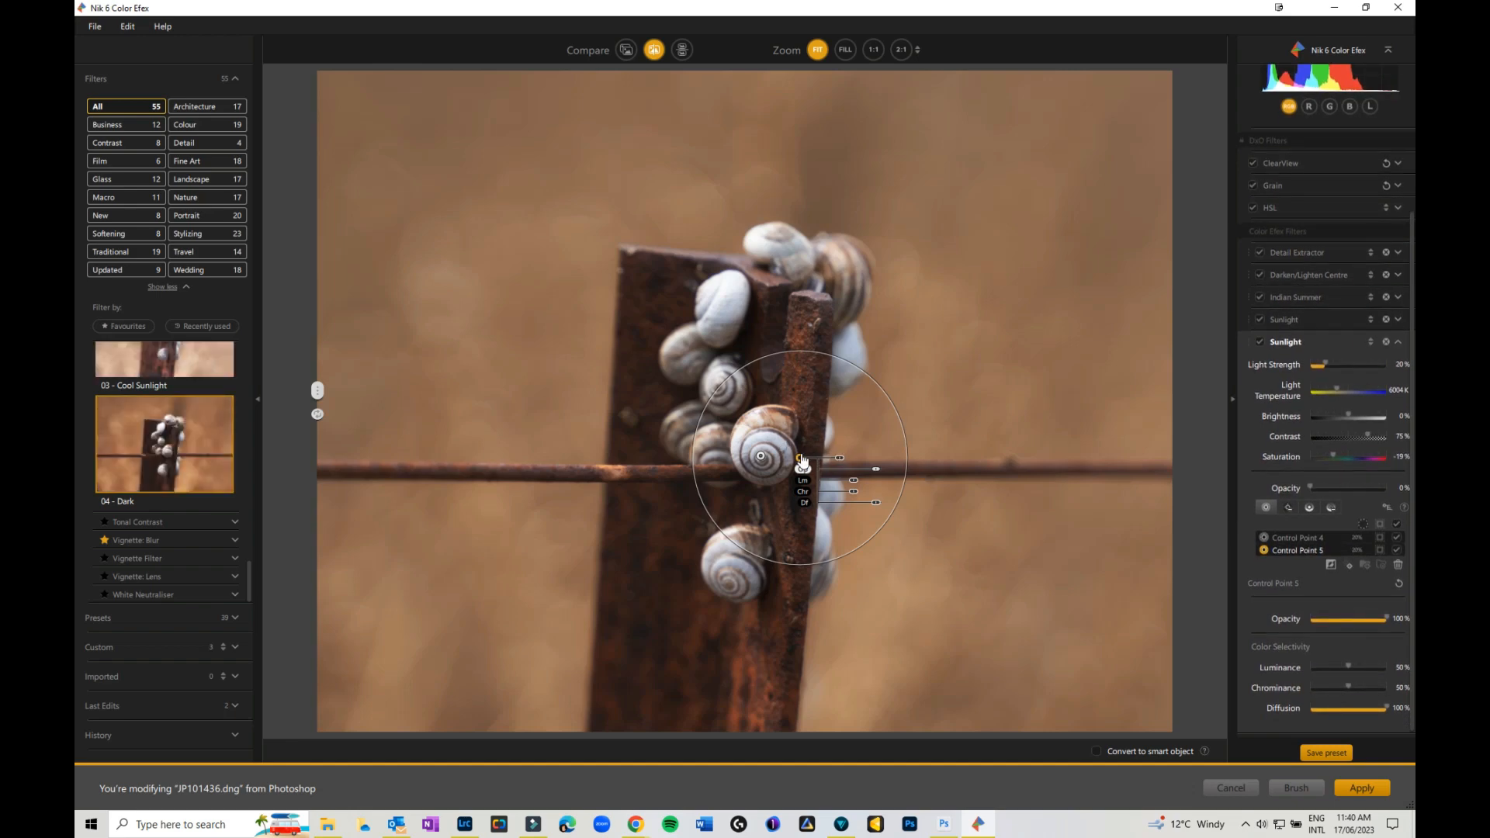
key(Delete)
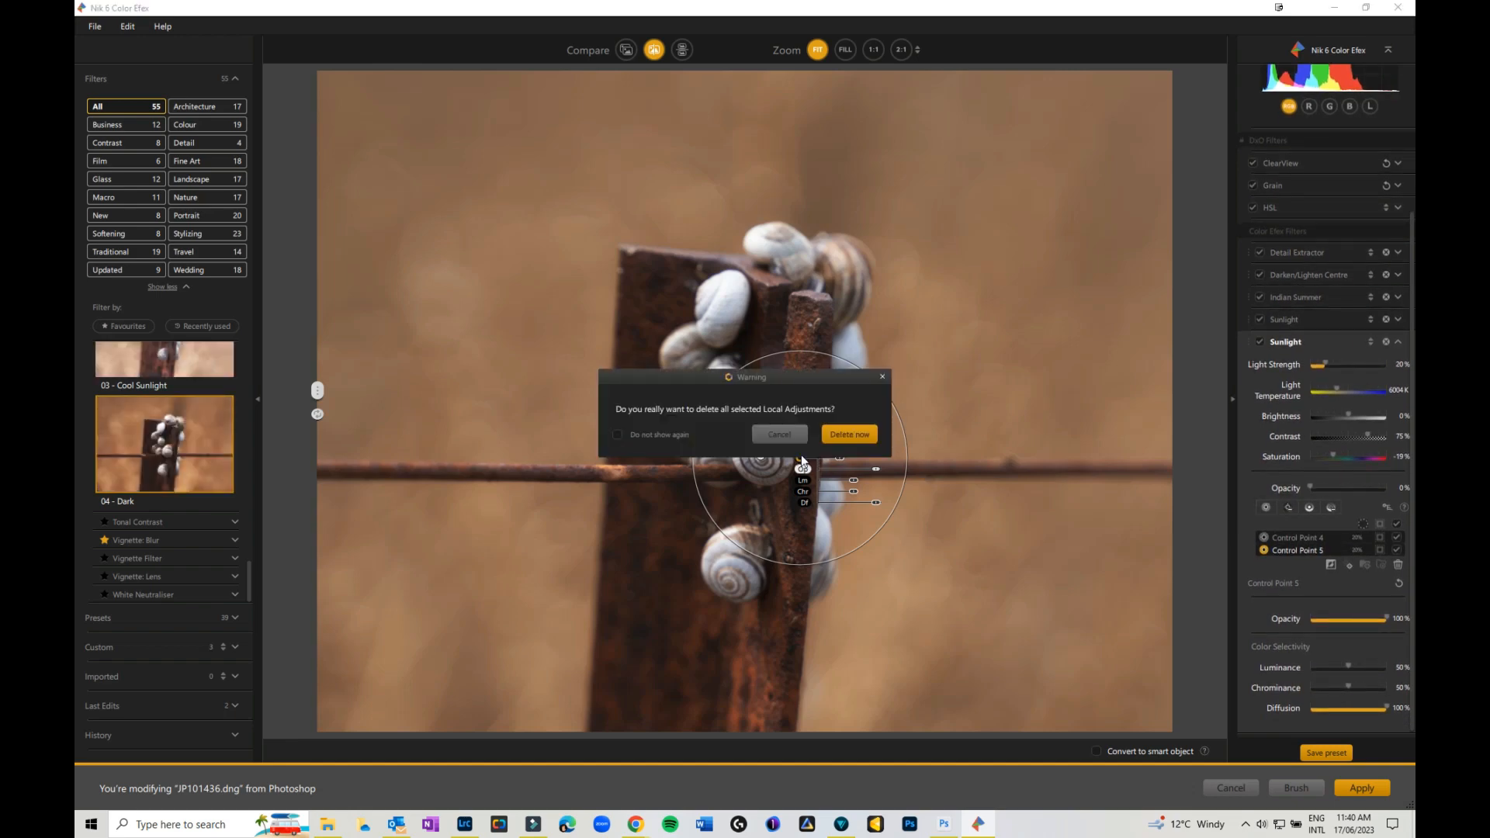
click(842, 440)
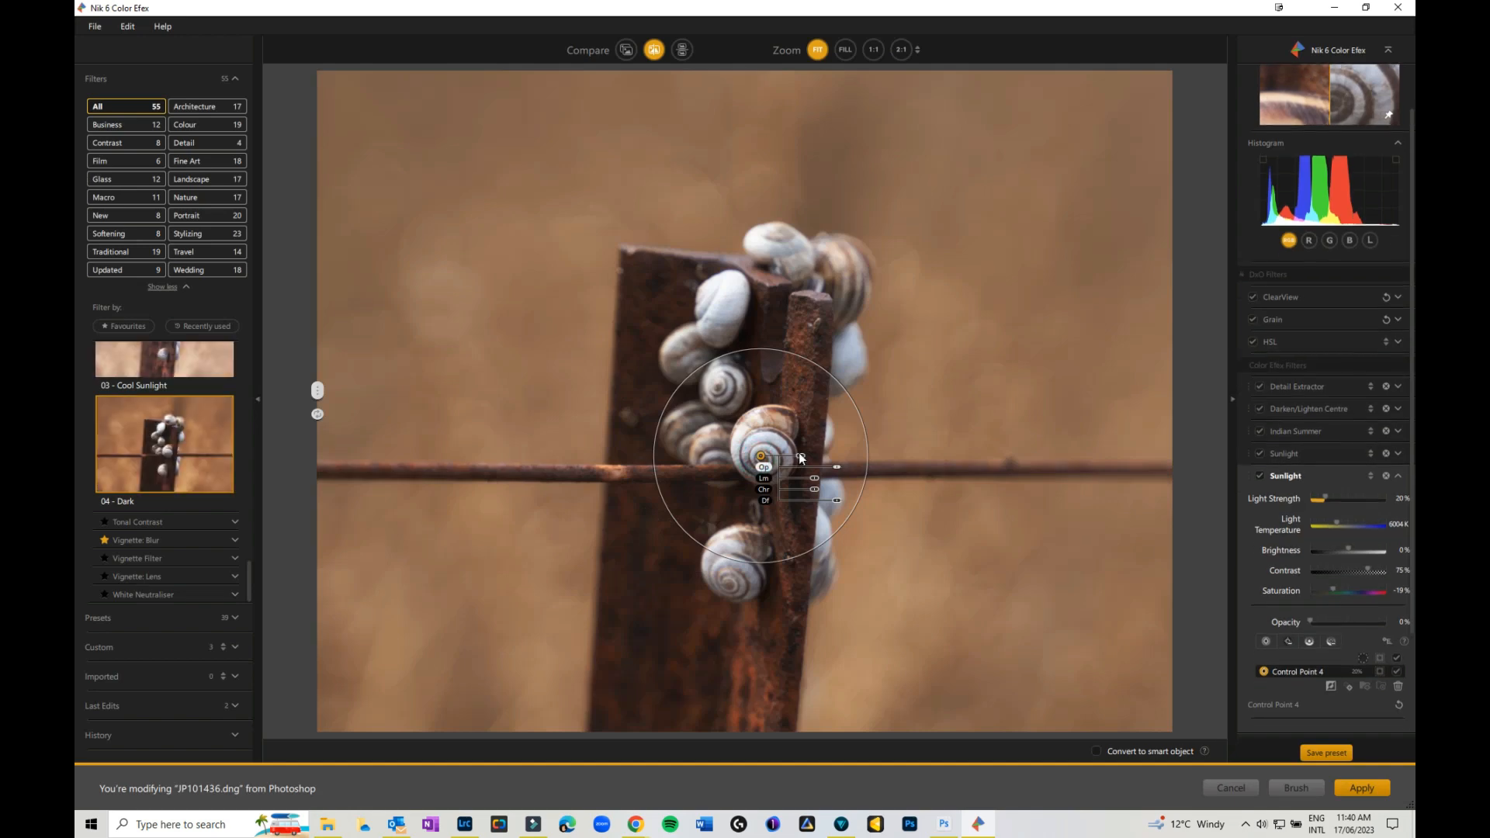
Enlarge the second Sunlight filter's control point circle and move the point to the large shell's upper edge
click(806, 457)
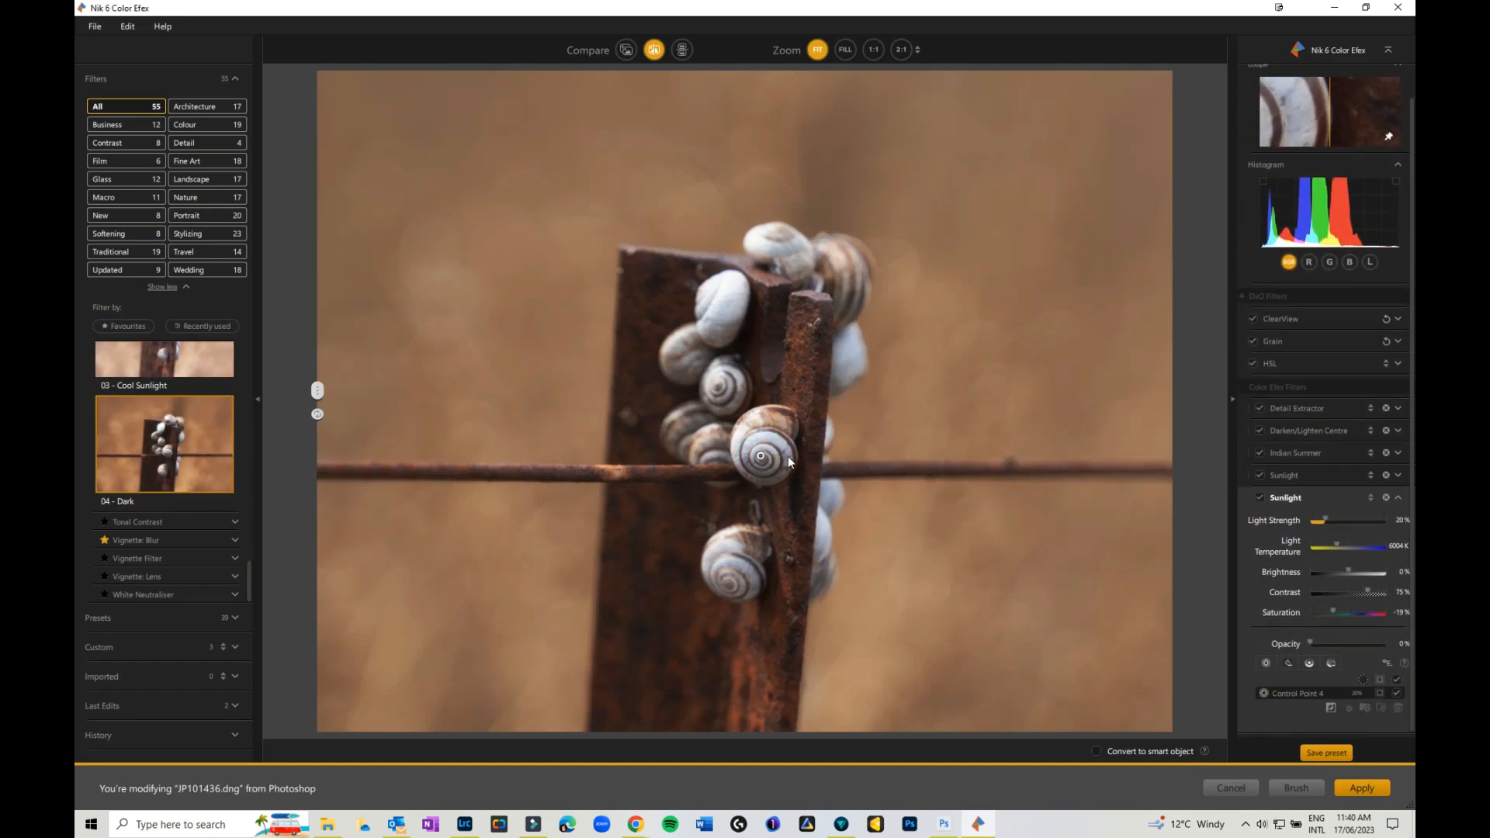
click(762, 459)
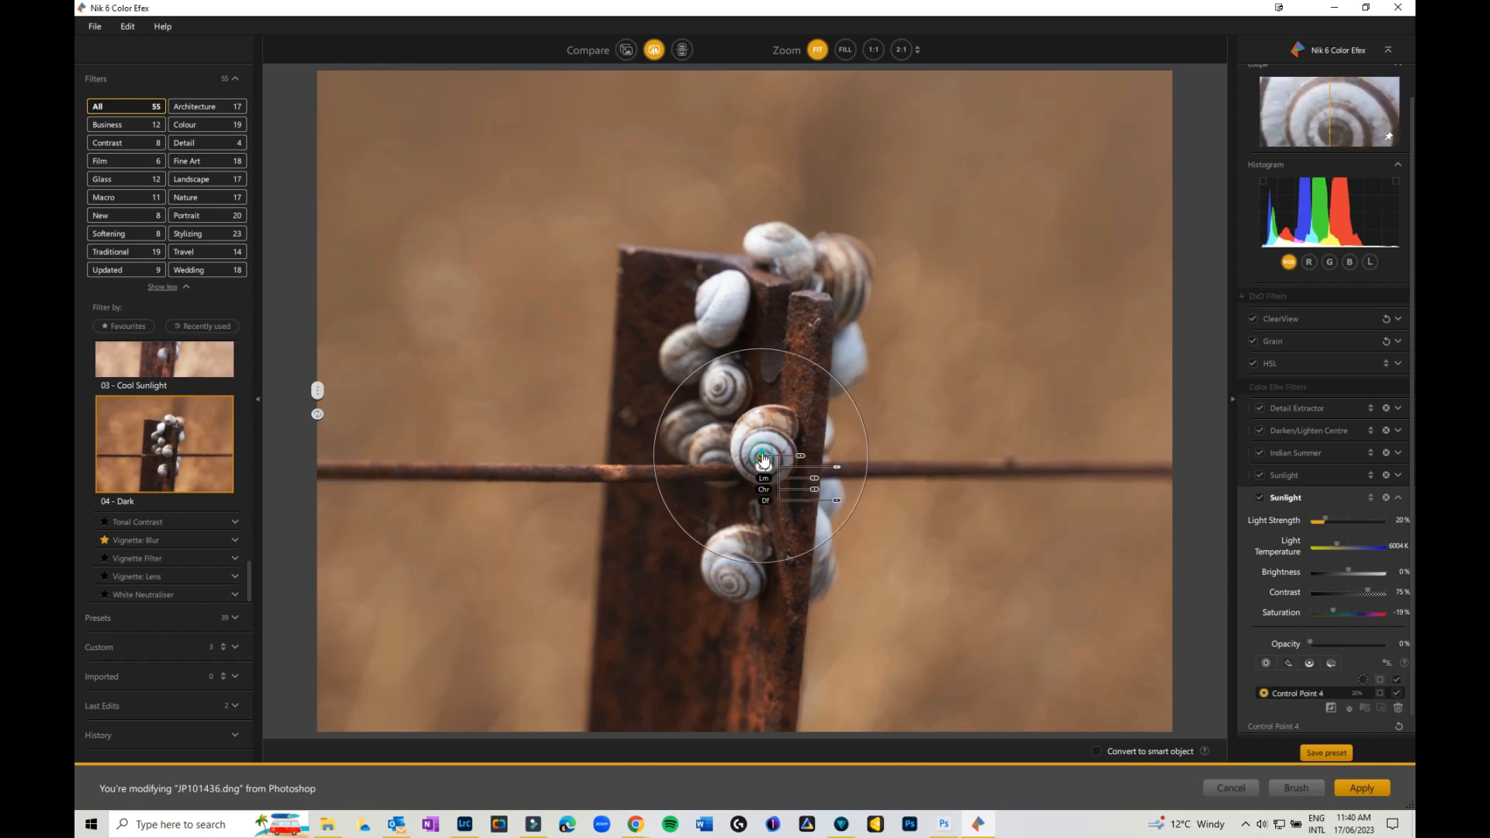
drag(800, 456, 764, 410)
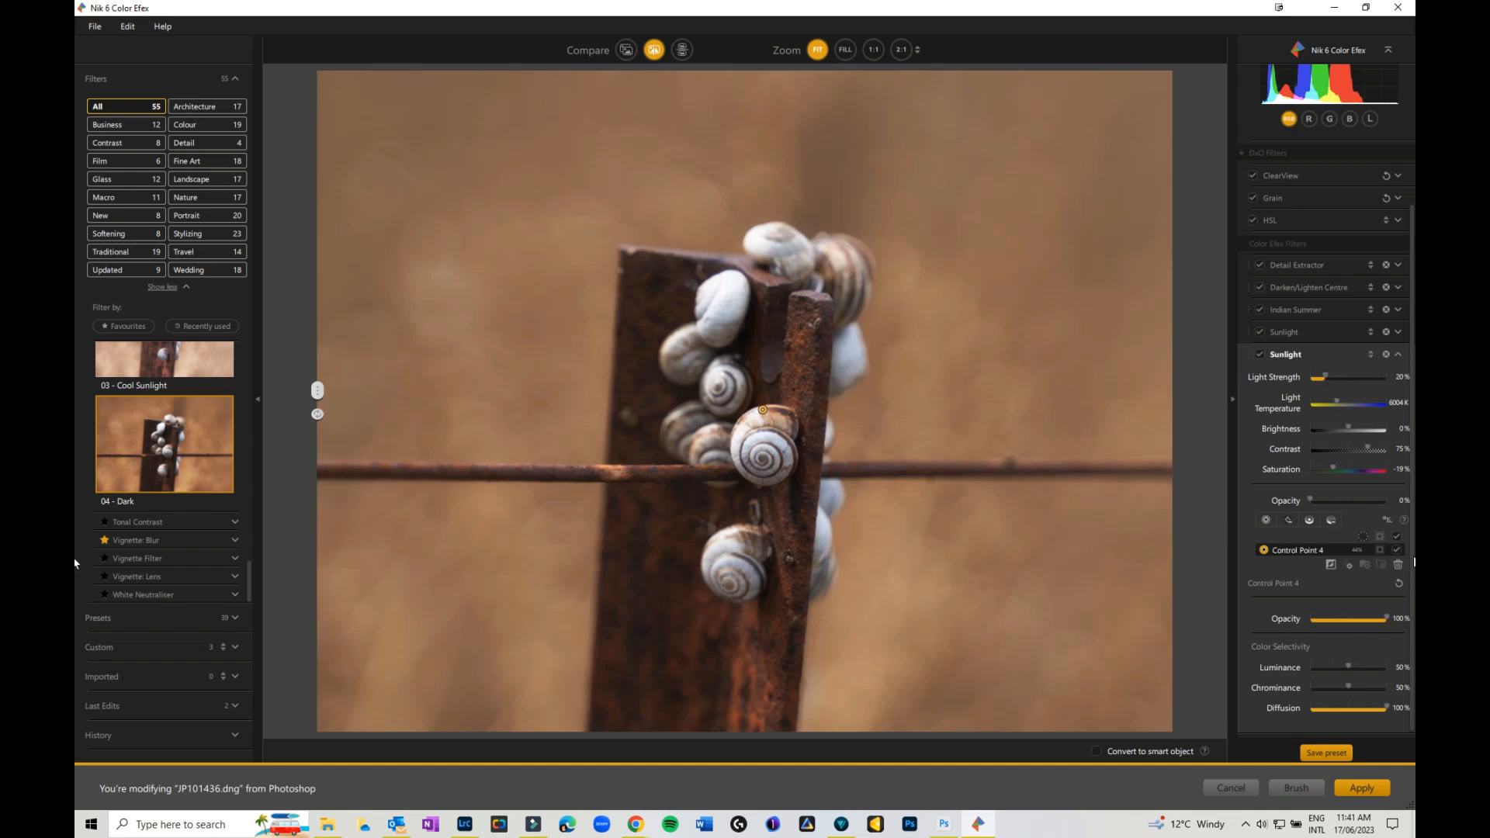
Remove the second Sunlight filter from the filter stack
click(1399, 354)
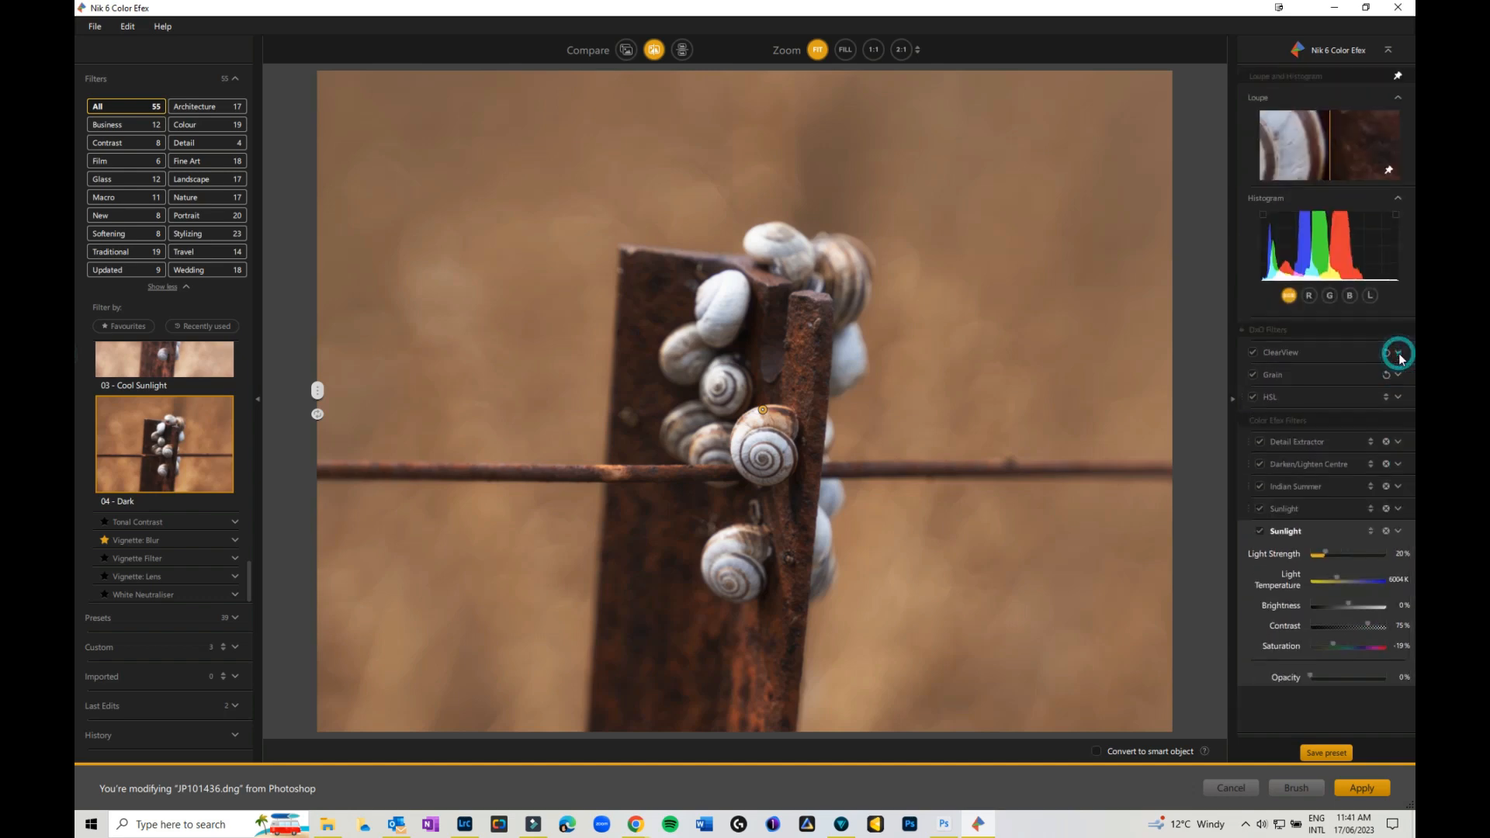
click(1387, 531)
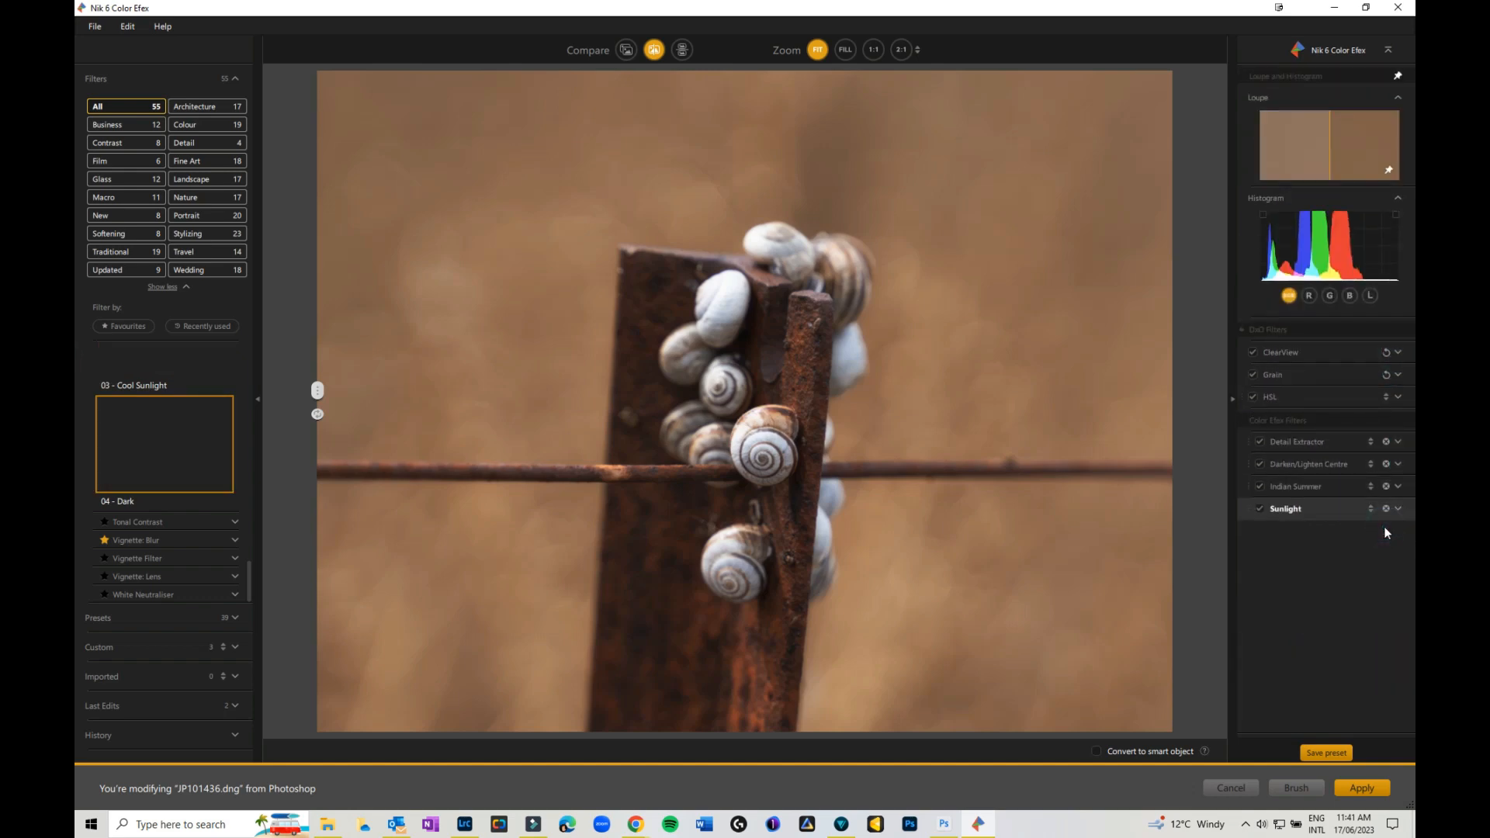
Add Vignette: Blur with Shape 3, Transition 76%, Size 8% and vignette Opacity 77%
click(221, 540)
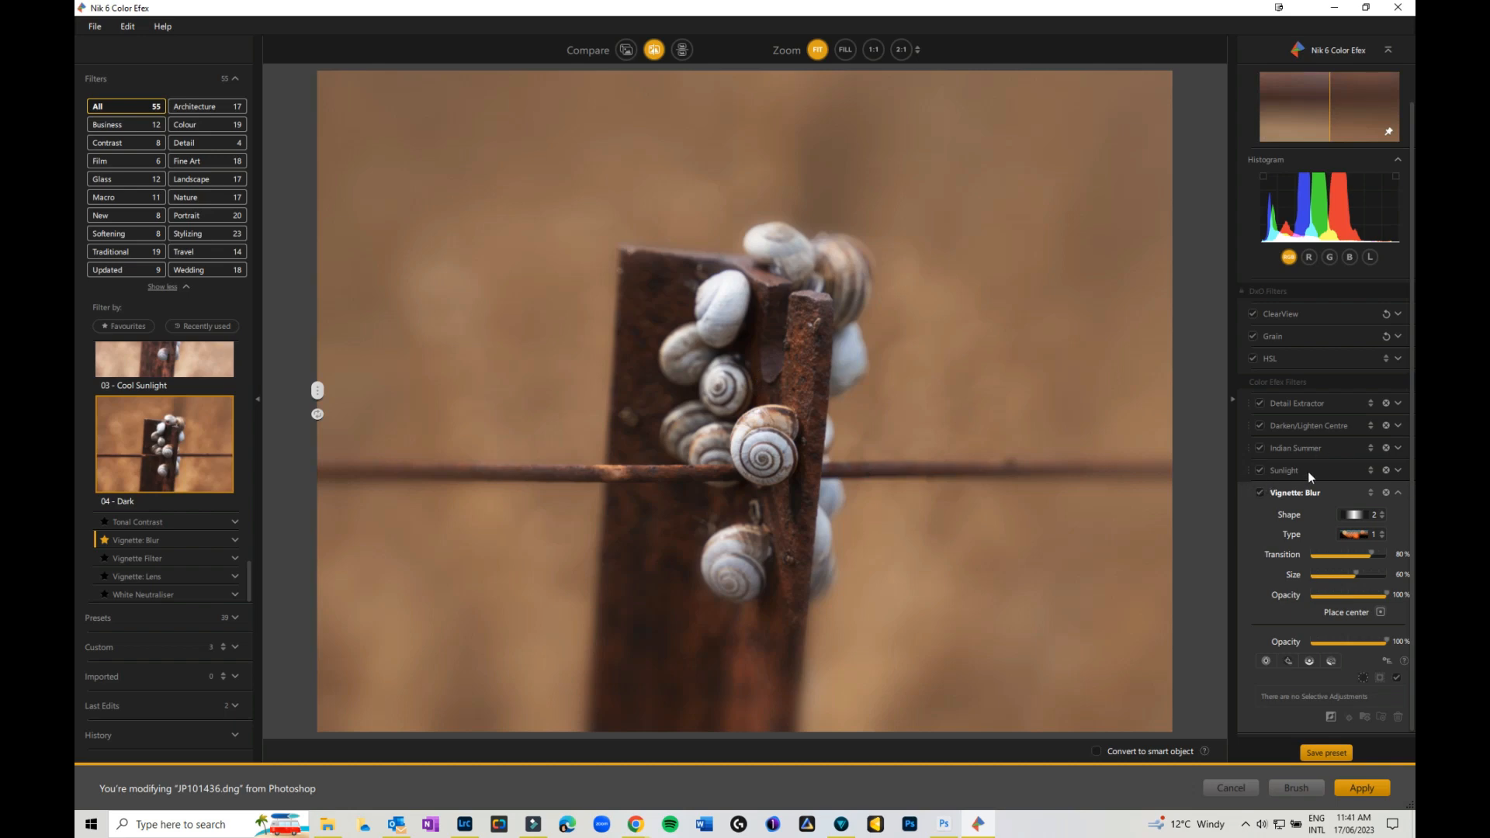
click(1376, 516)
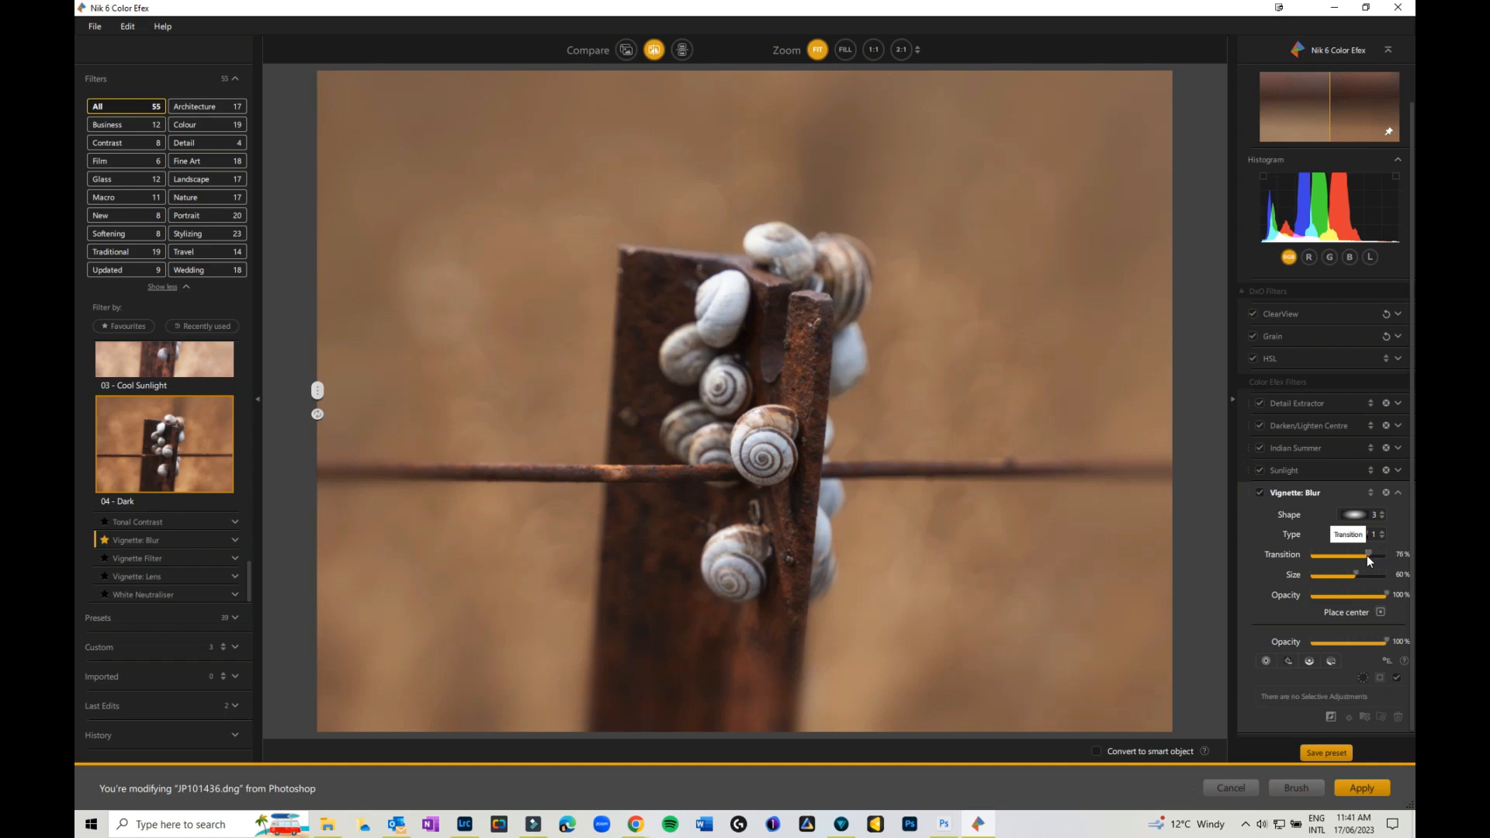
drag(1373, 575, 1315, 579)
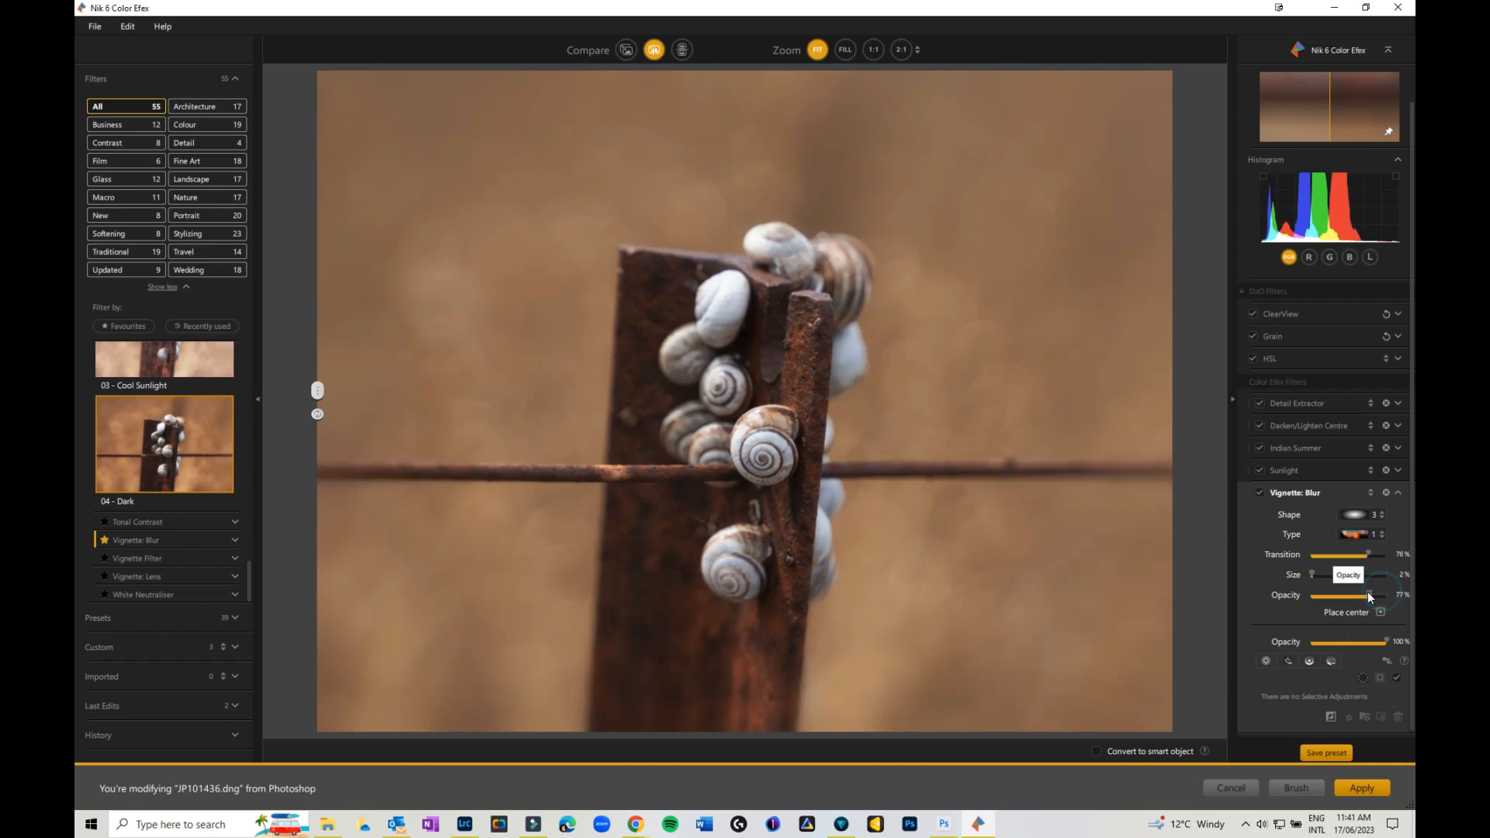
drag(1311, 574, 1315, 575)
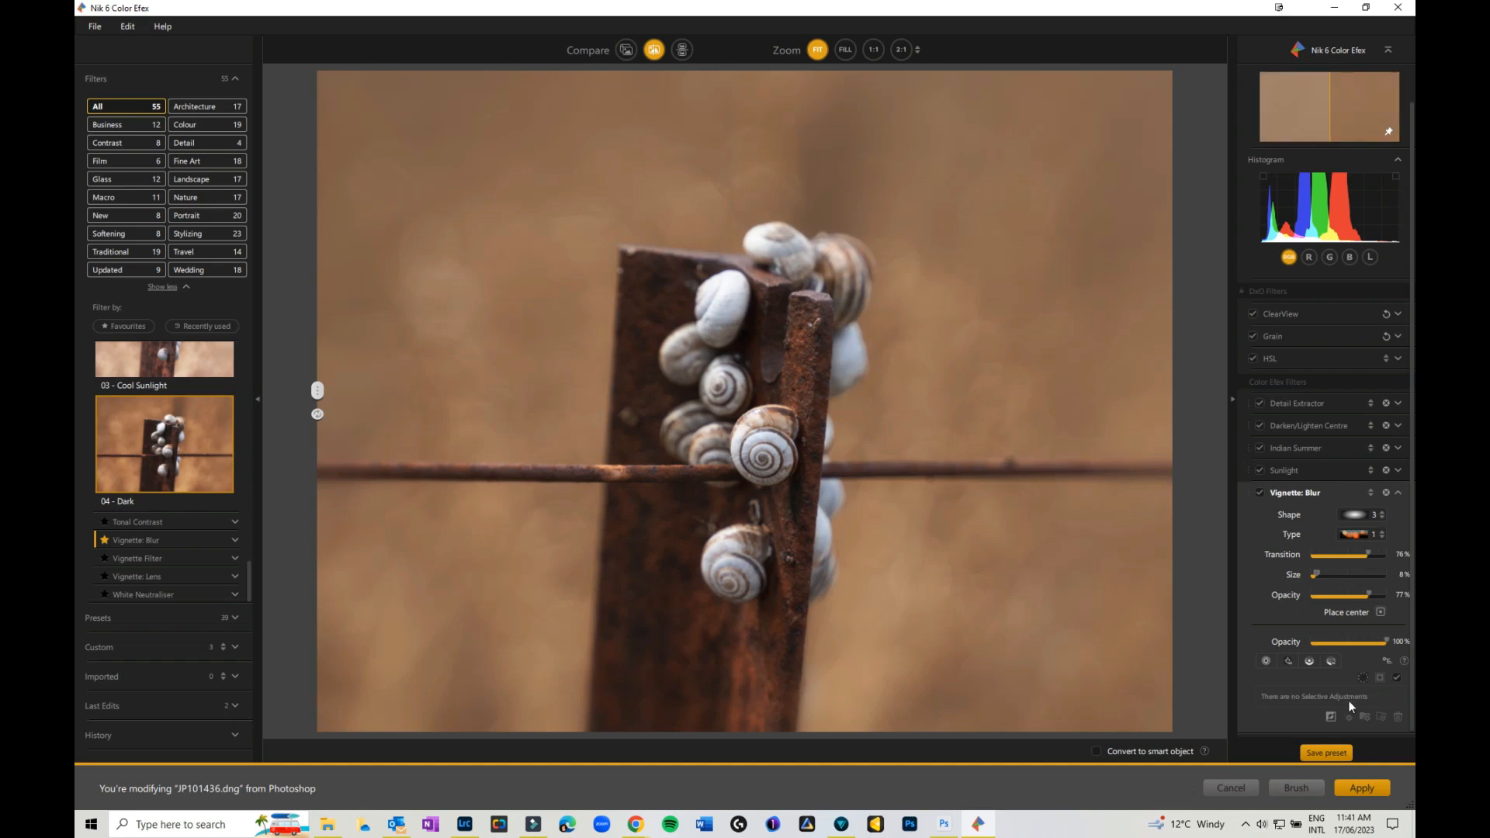
Save the filter stack with its local adjustments as a custom preset named Summer Grass
click(1325, 752)
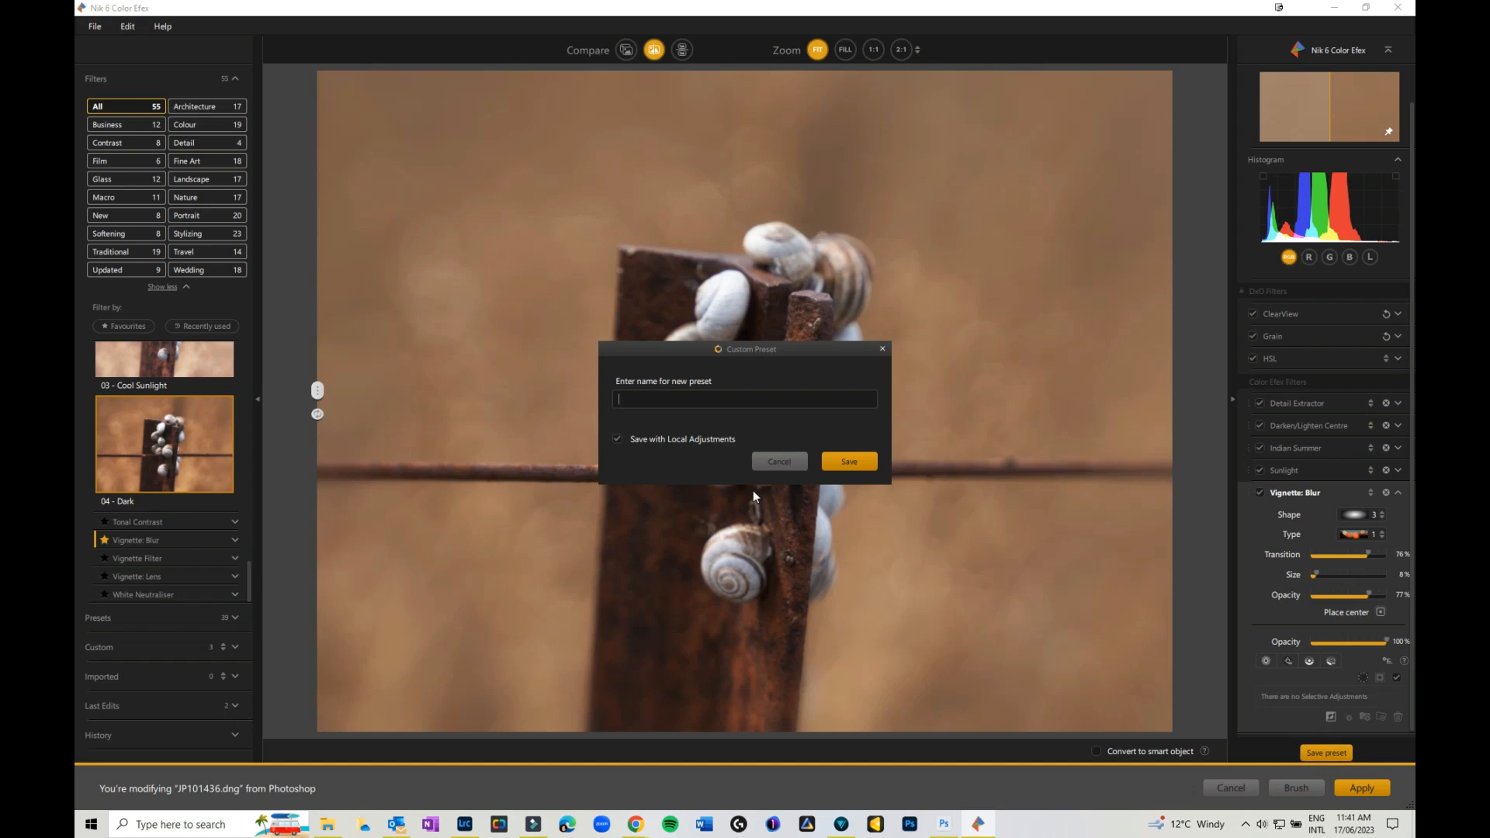
text(Summer Grass)
click(856, 461)
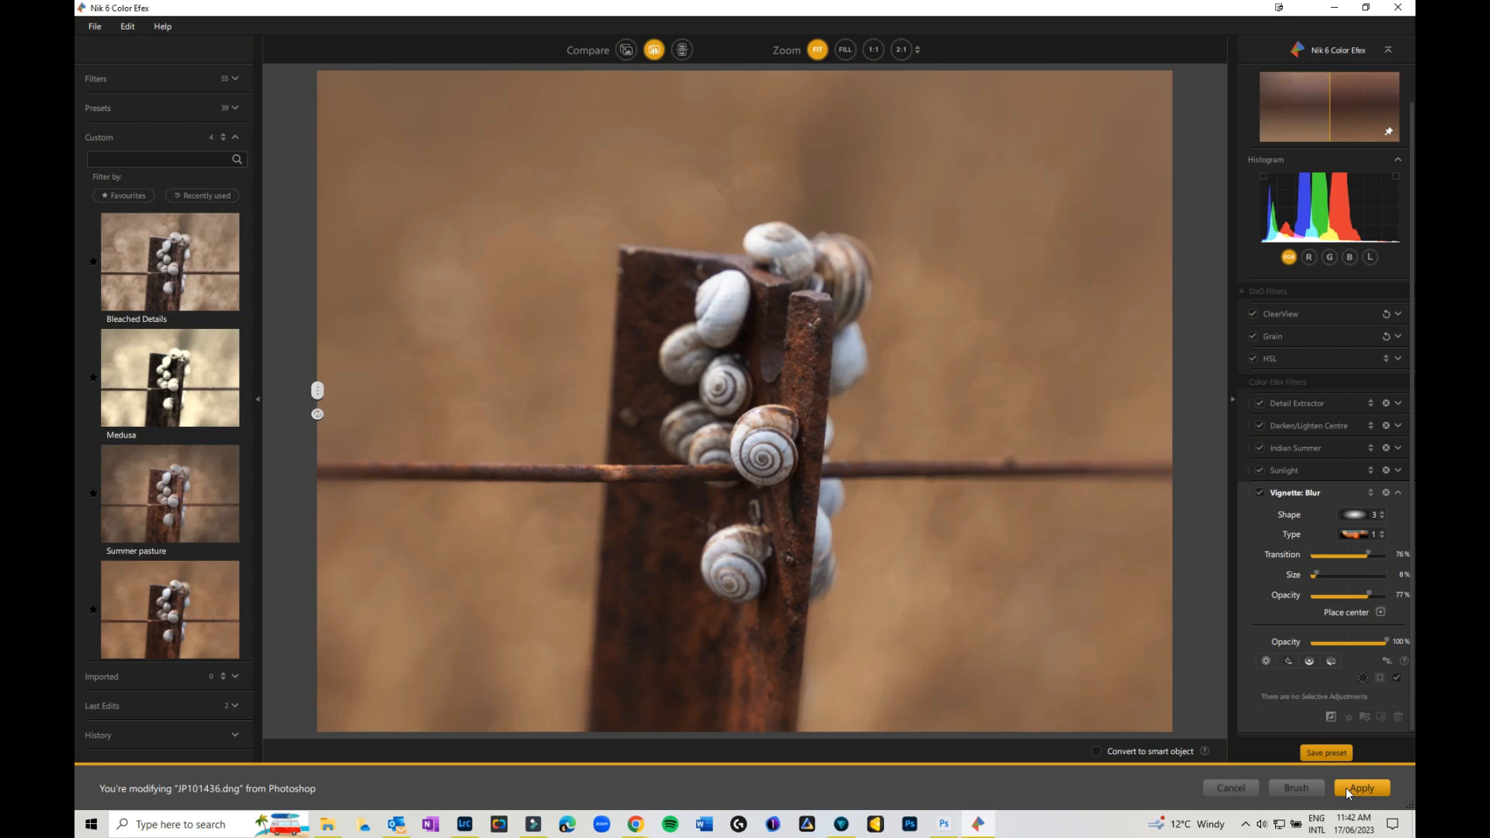
Enable conversion to a smart object and apply the filter stack to the Photoshop image
click(1097, 752)
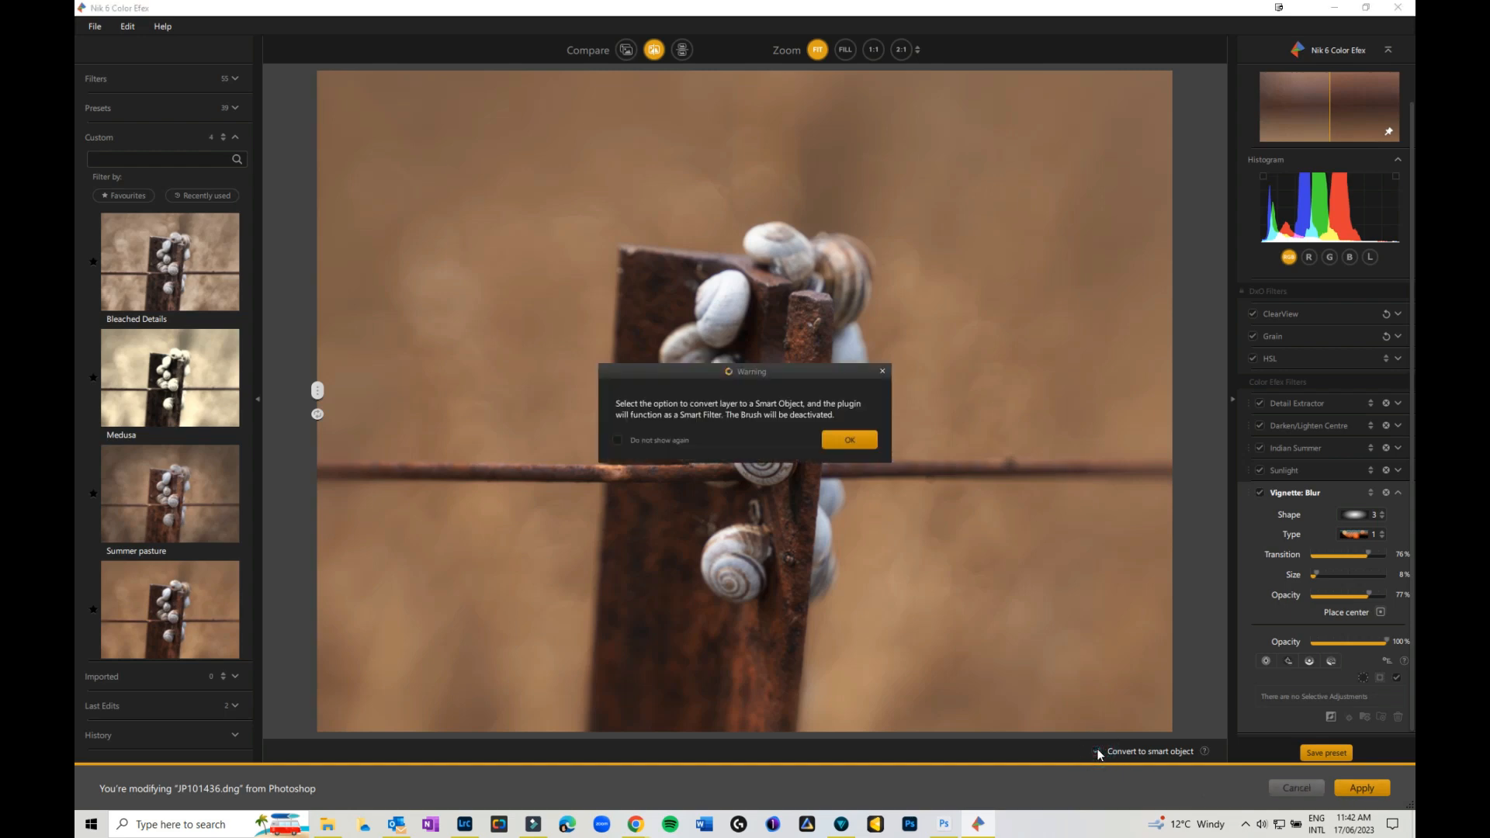
click(850, 441)
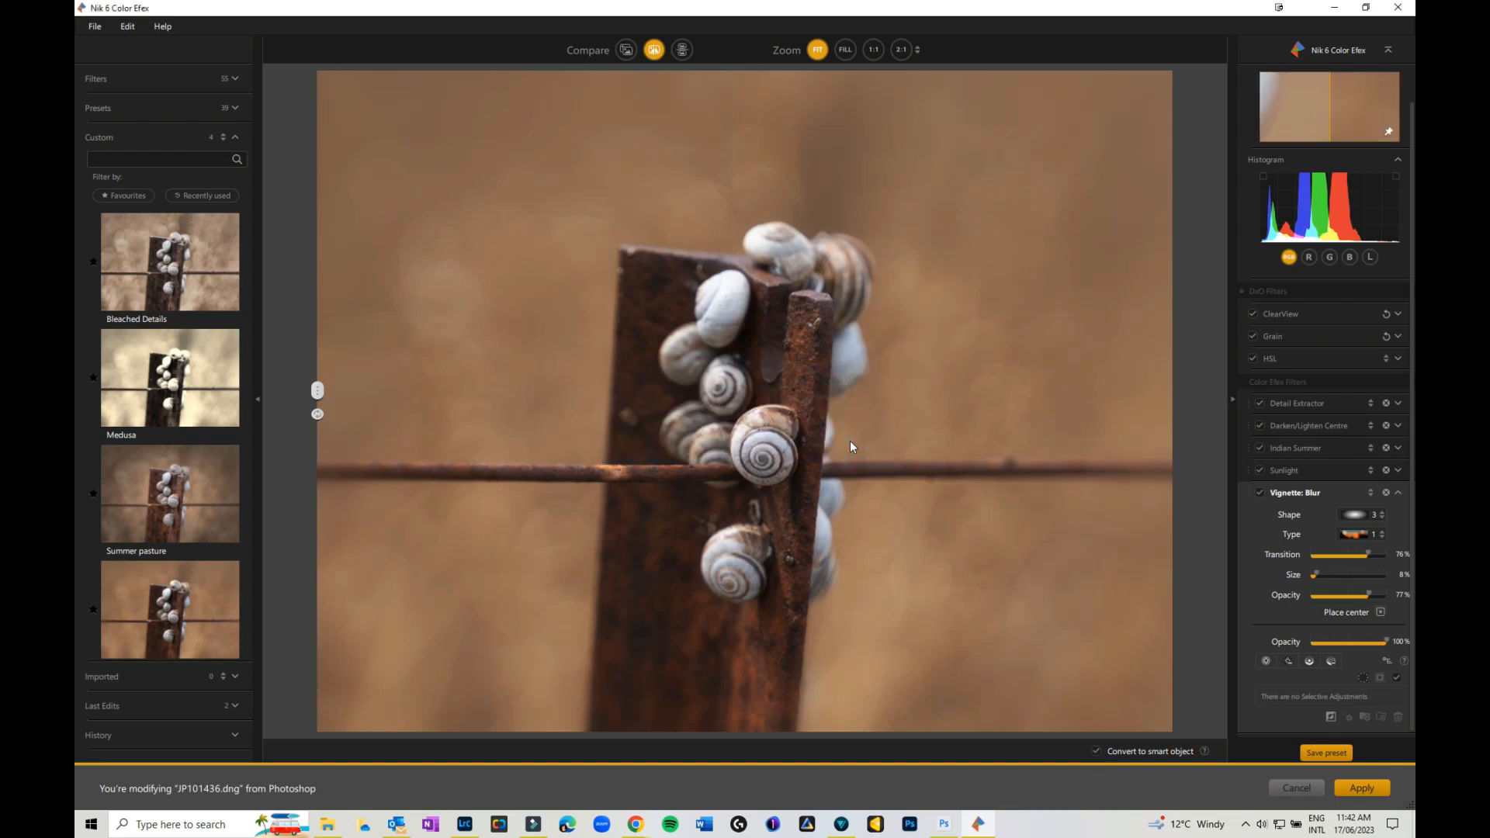
click(1366, 789)
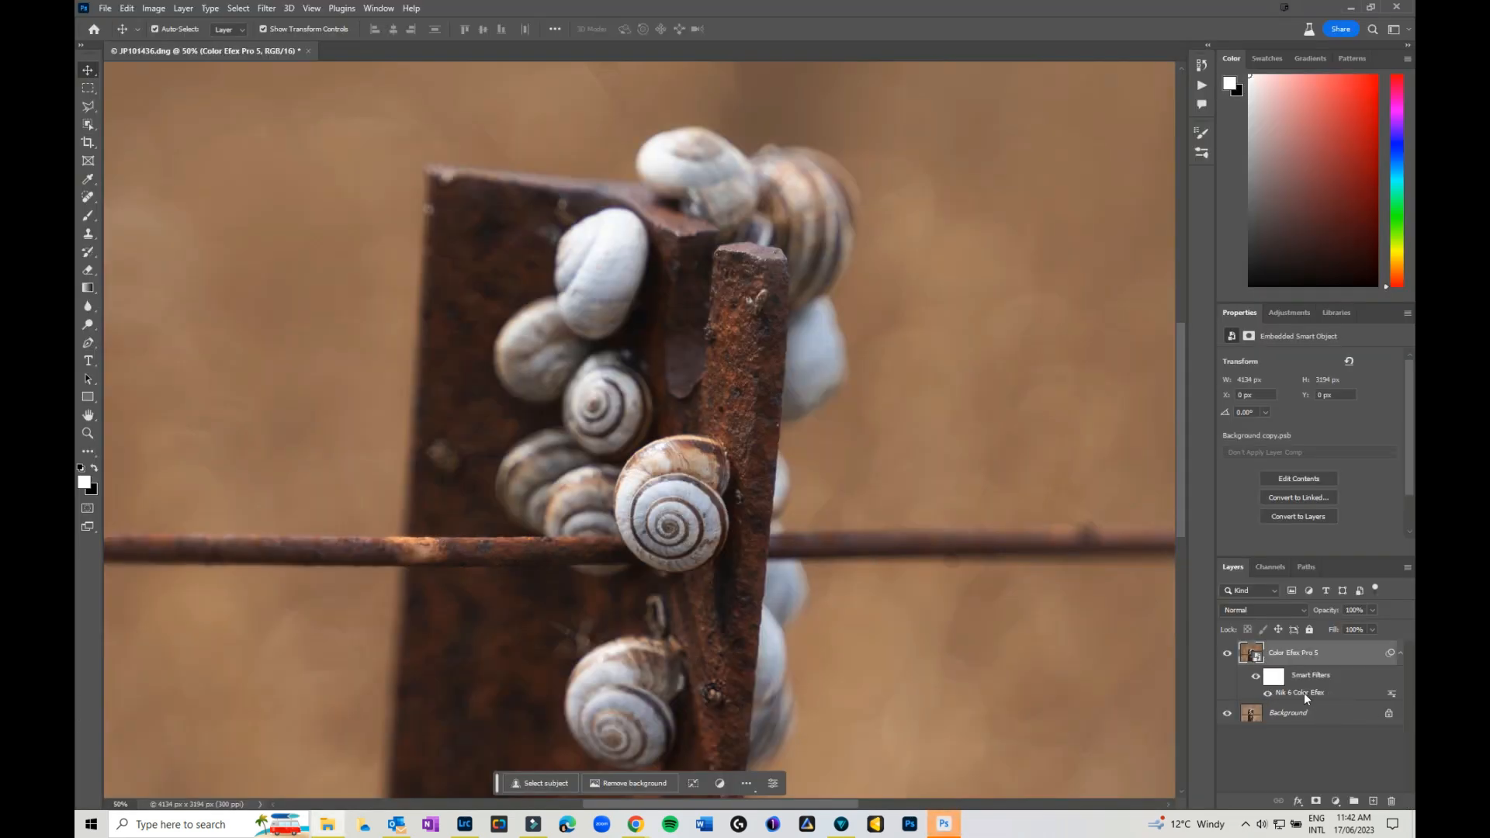
Hide and show the Color Efex Pro 5 layer in Photoshop to compare the photo before and after
click(1226, 657)
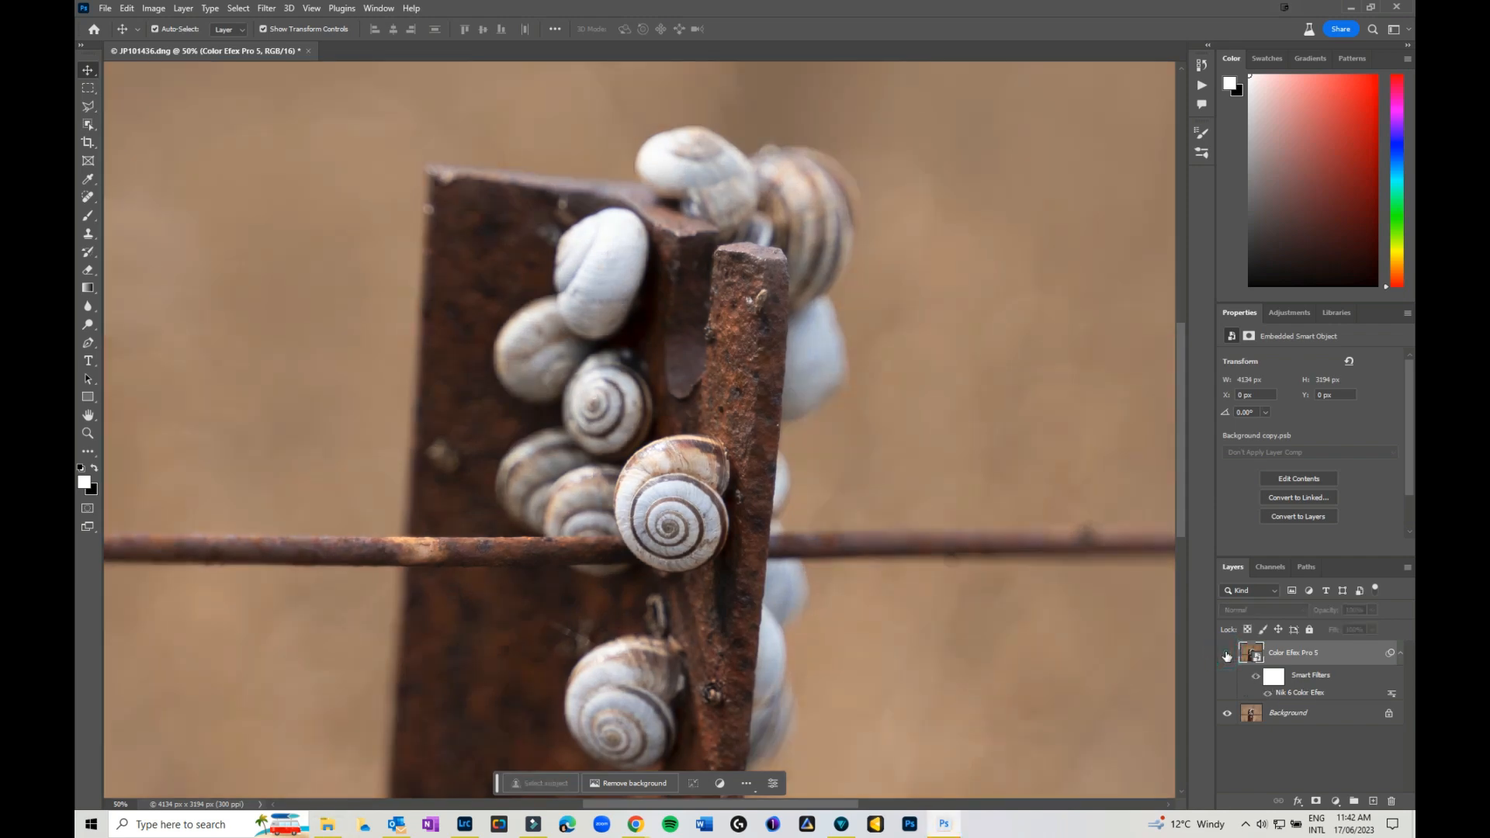
click(1226, 656)
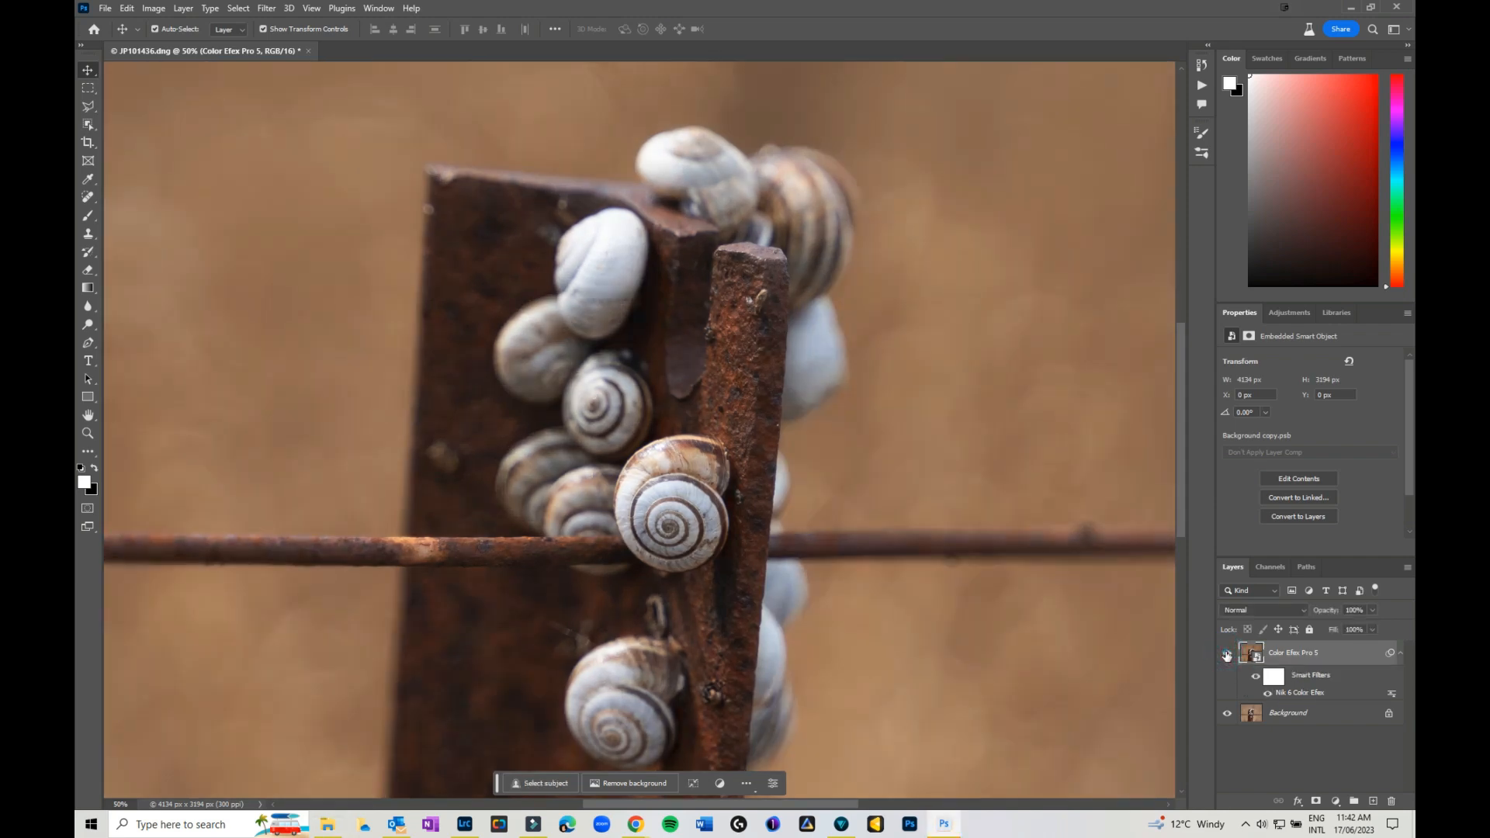
Reopen the Nik 6 Color Efex smart filter, compare the photo before and after, and close it without saving
double_click(1305, 695)
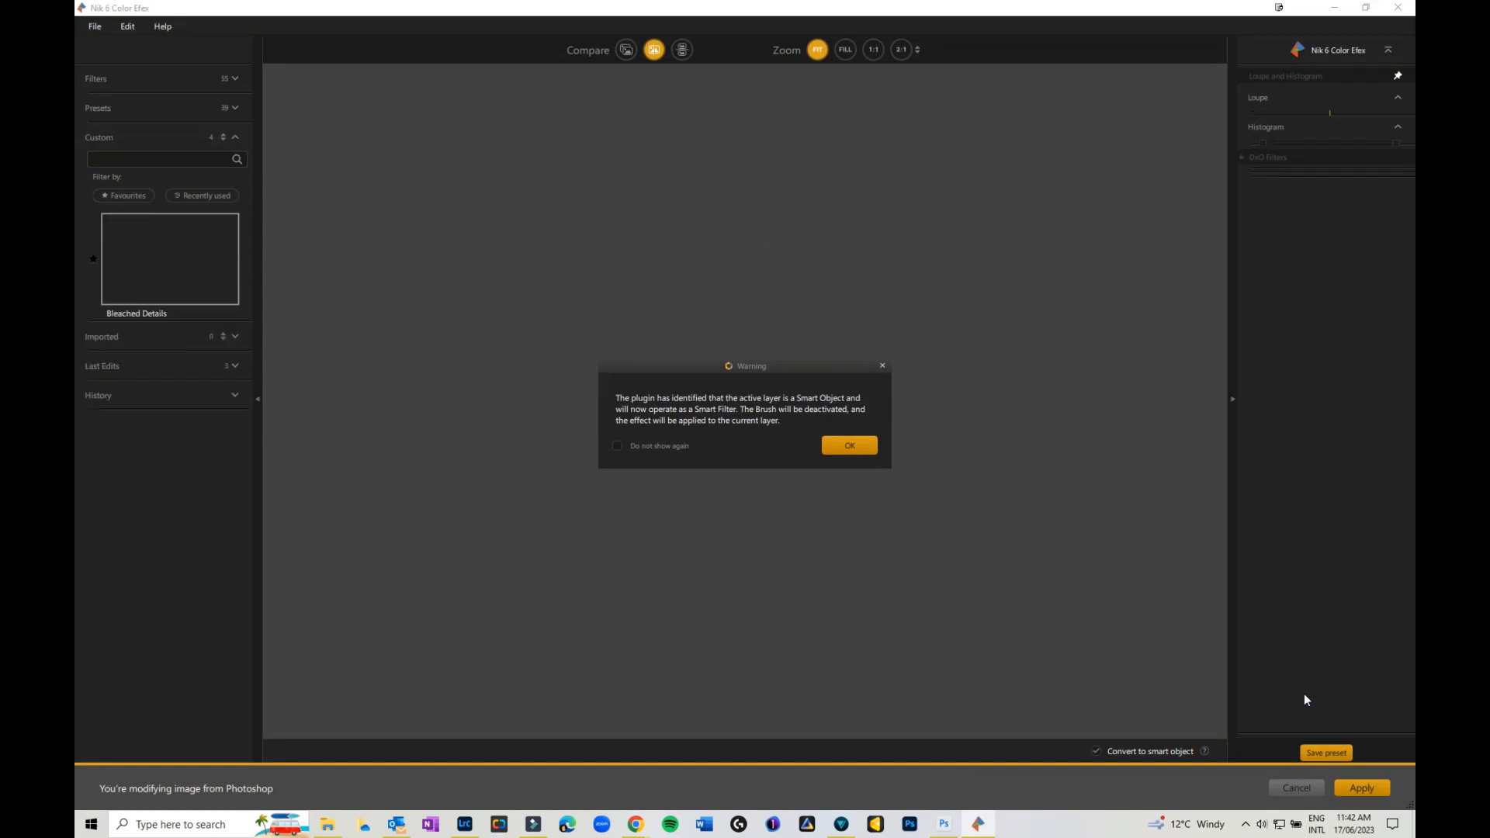
click(851, 446)
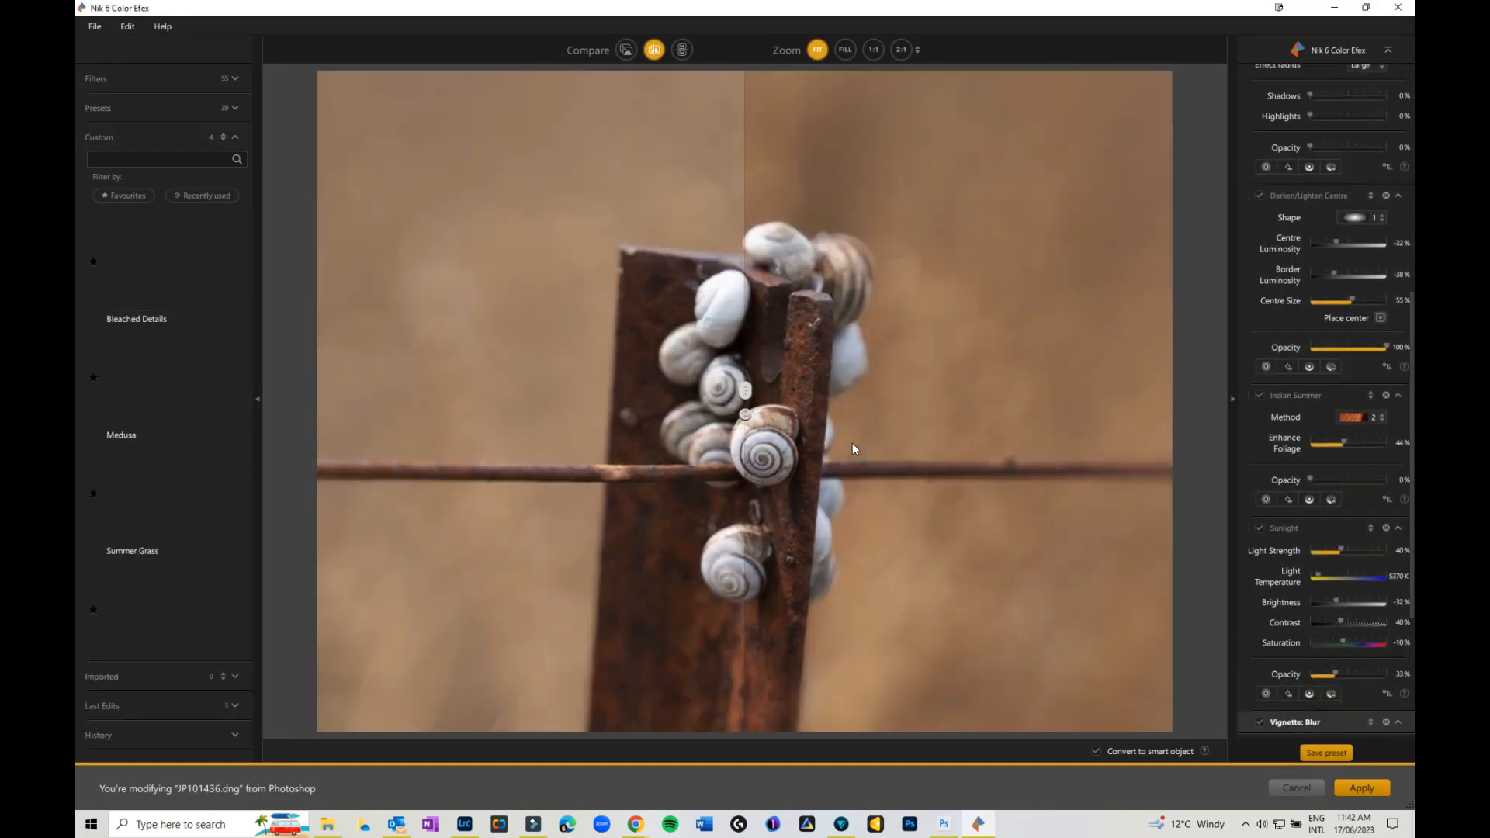
drag(745, 391, 330, 347)
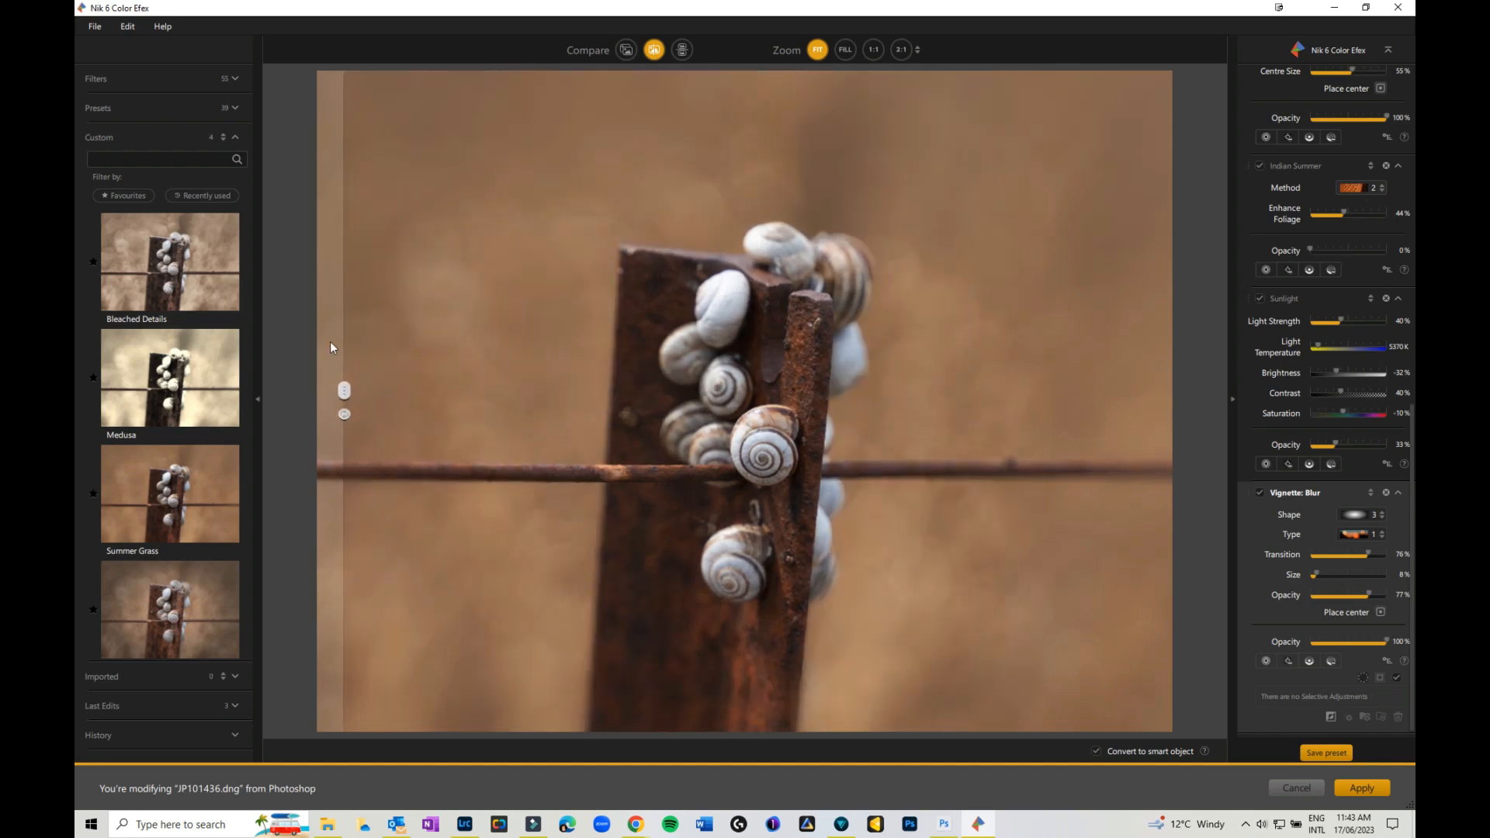
click(1306, 786)
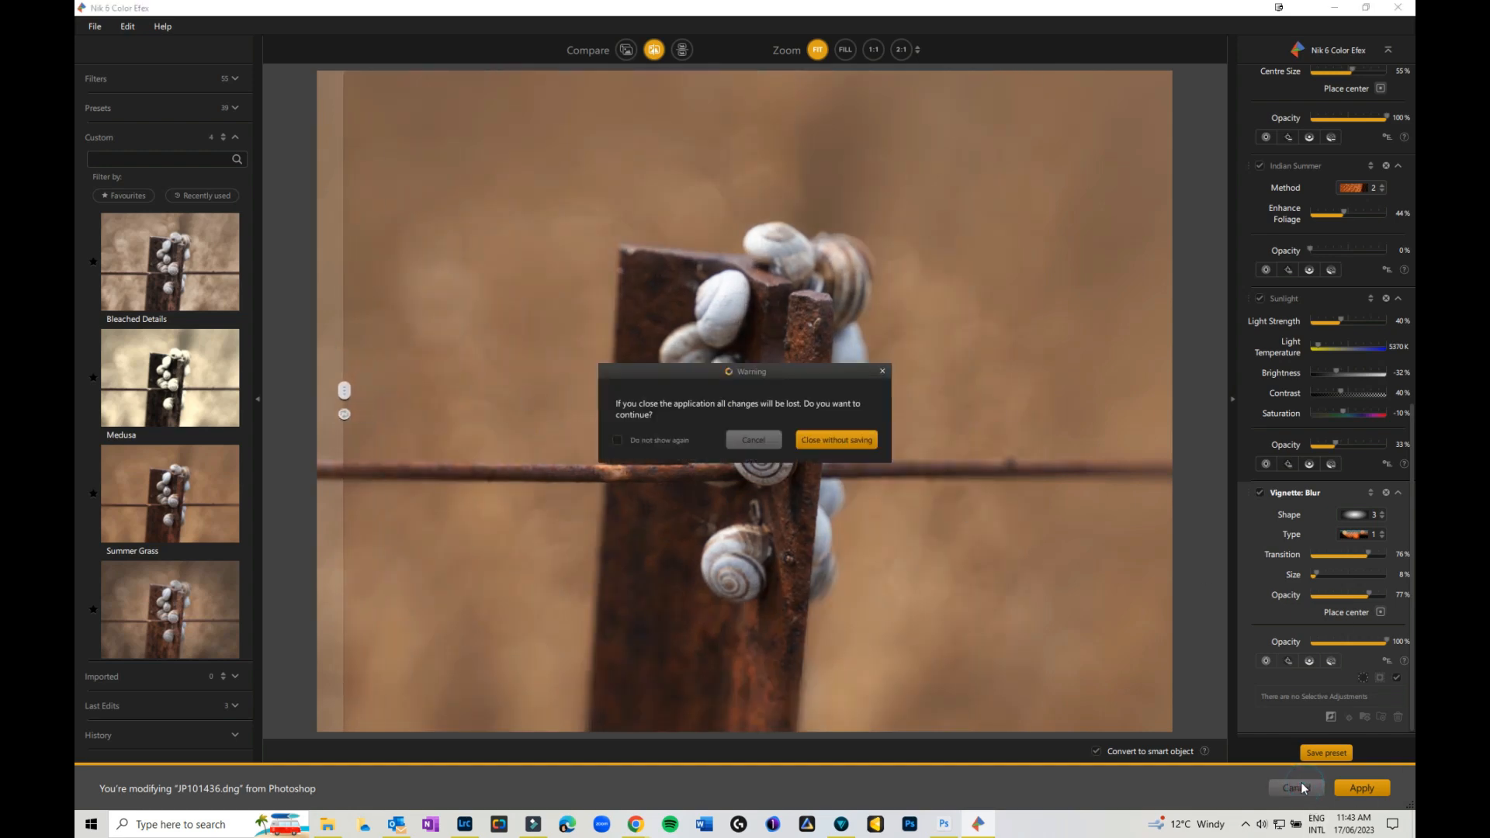
click(825, 441)
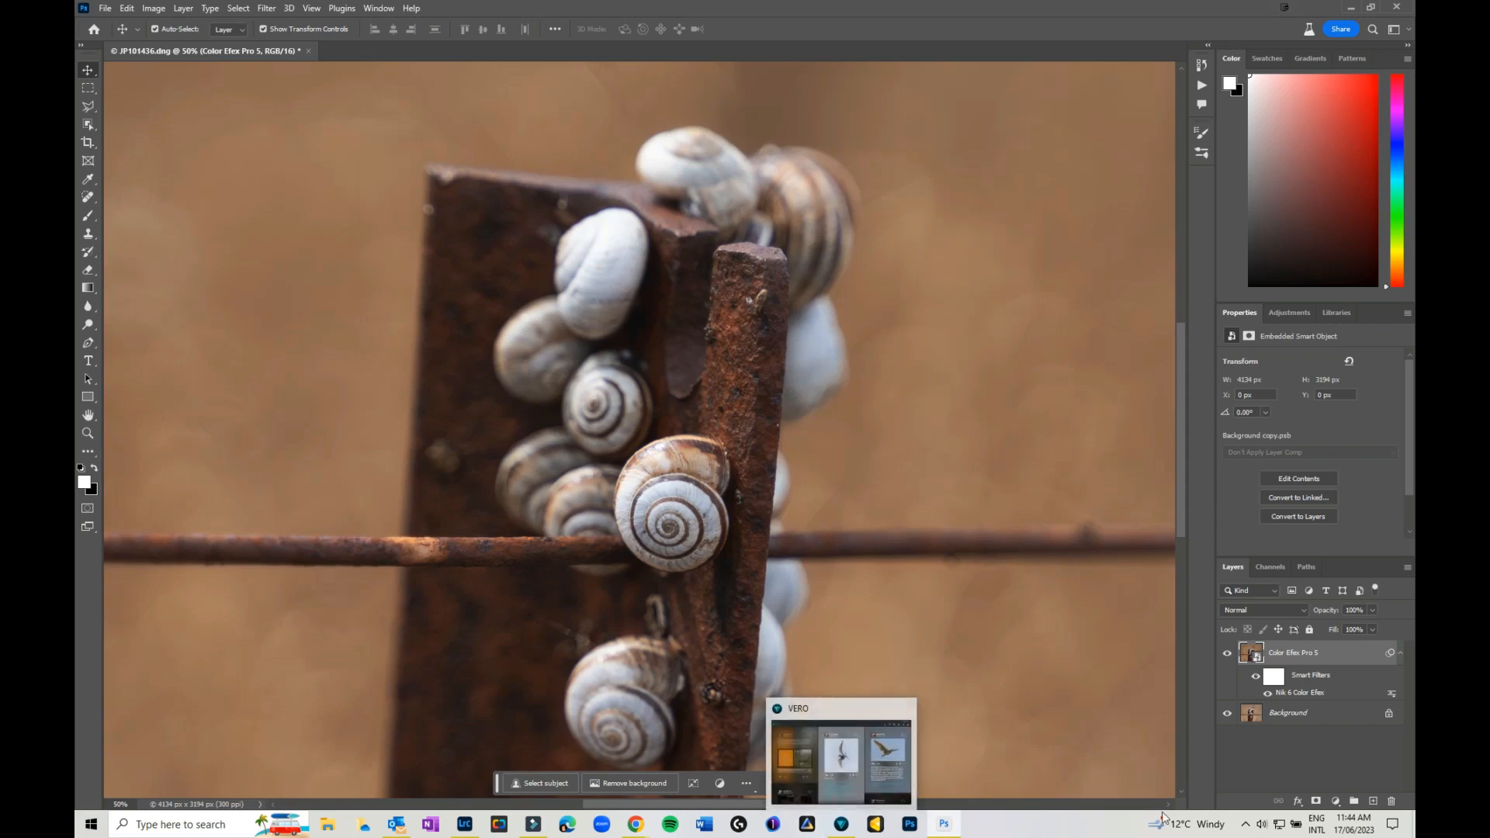
Toggle the Color Efex Pro 5 layer's visibility to compare the whole photo and the front snail's shell at 200%, ending with the full image in view
click(1228, 656)
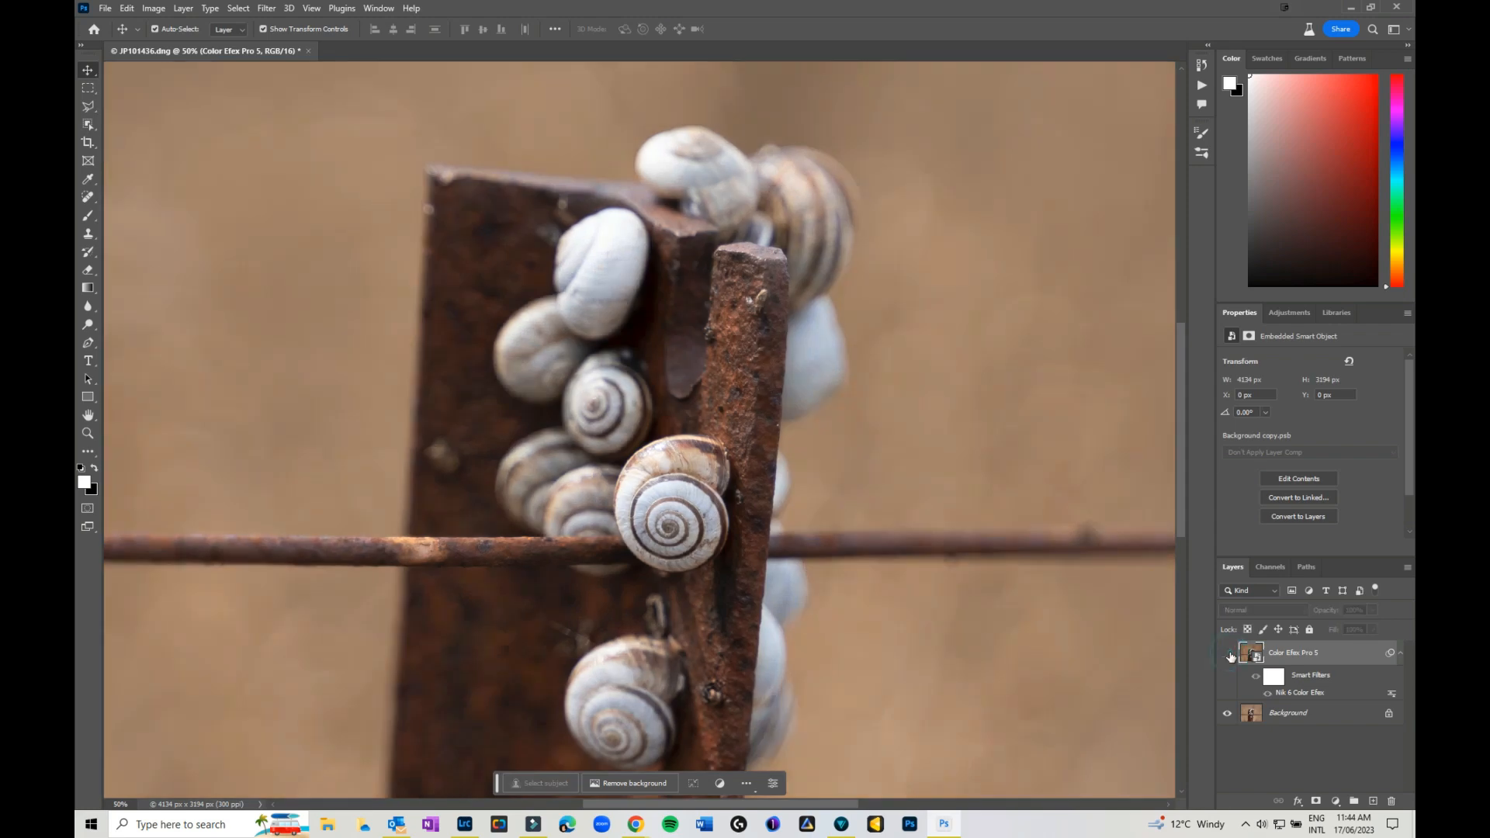
click(1228, 655)
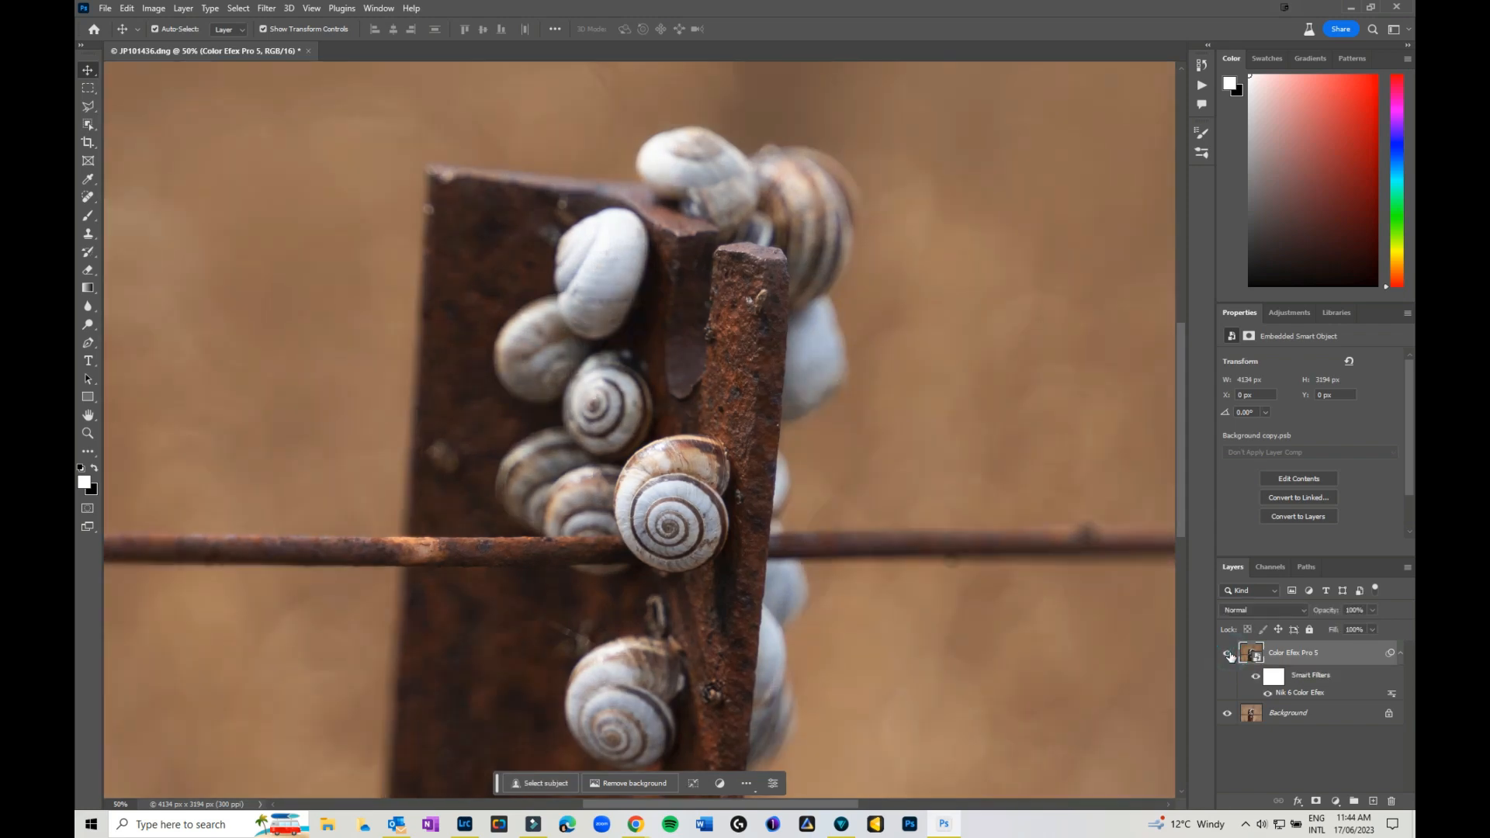
scroll(565, 513, up, 4)
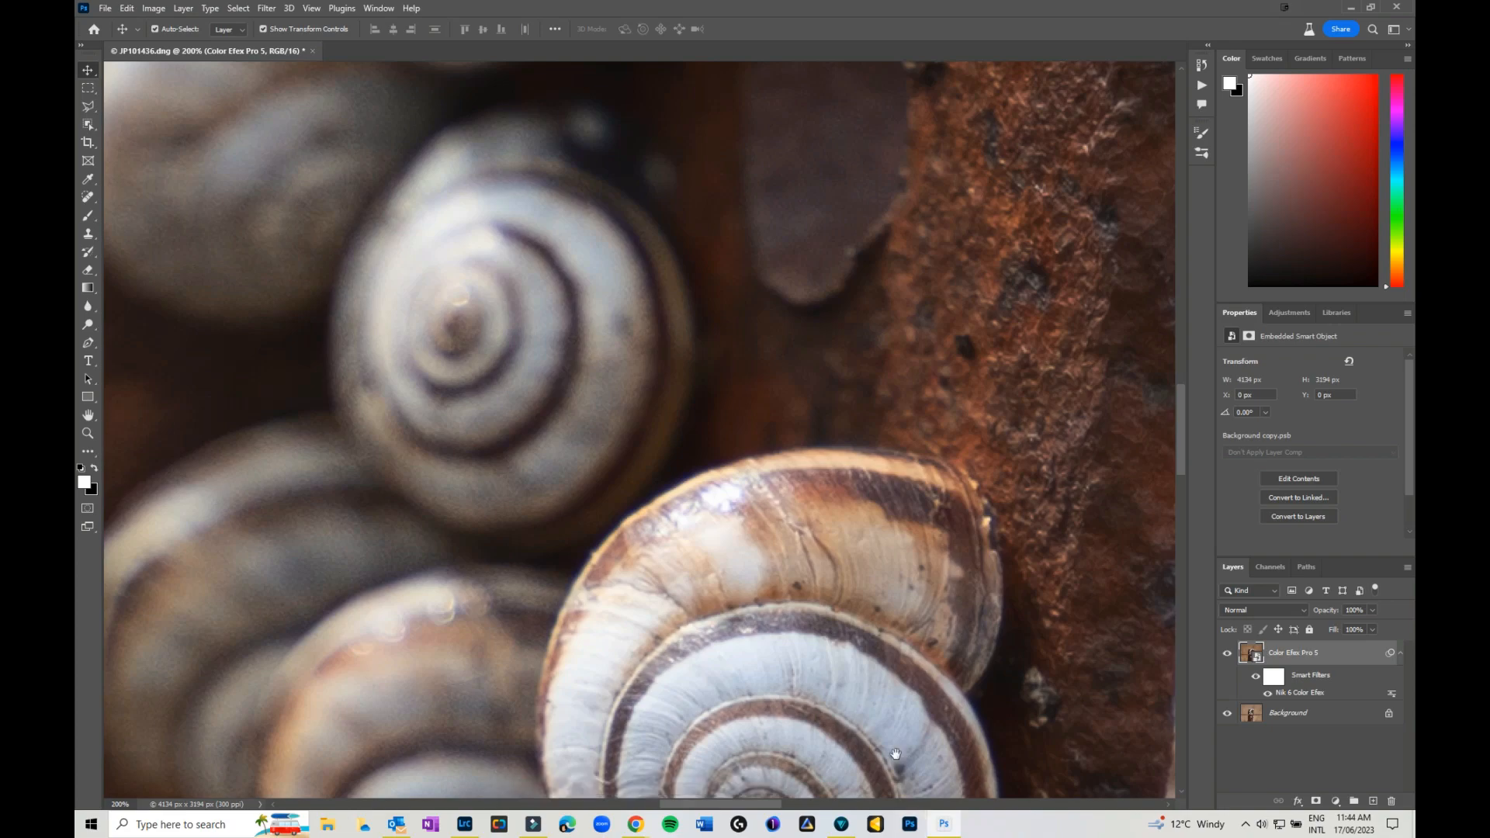
scroll(863, 546, down, 3)
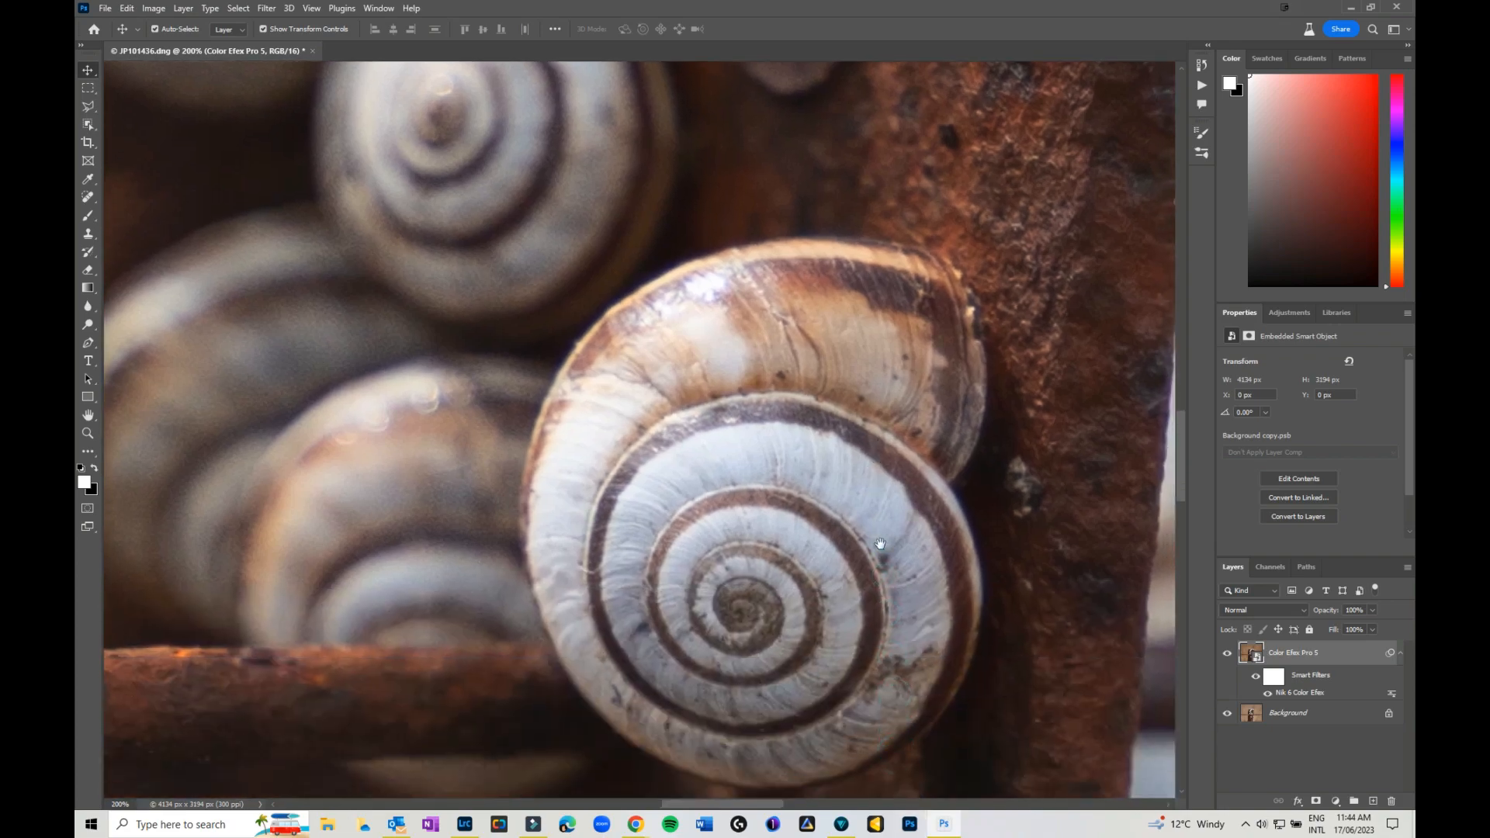
click(1227, 654)
click(1227, 654)
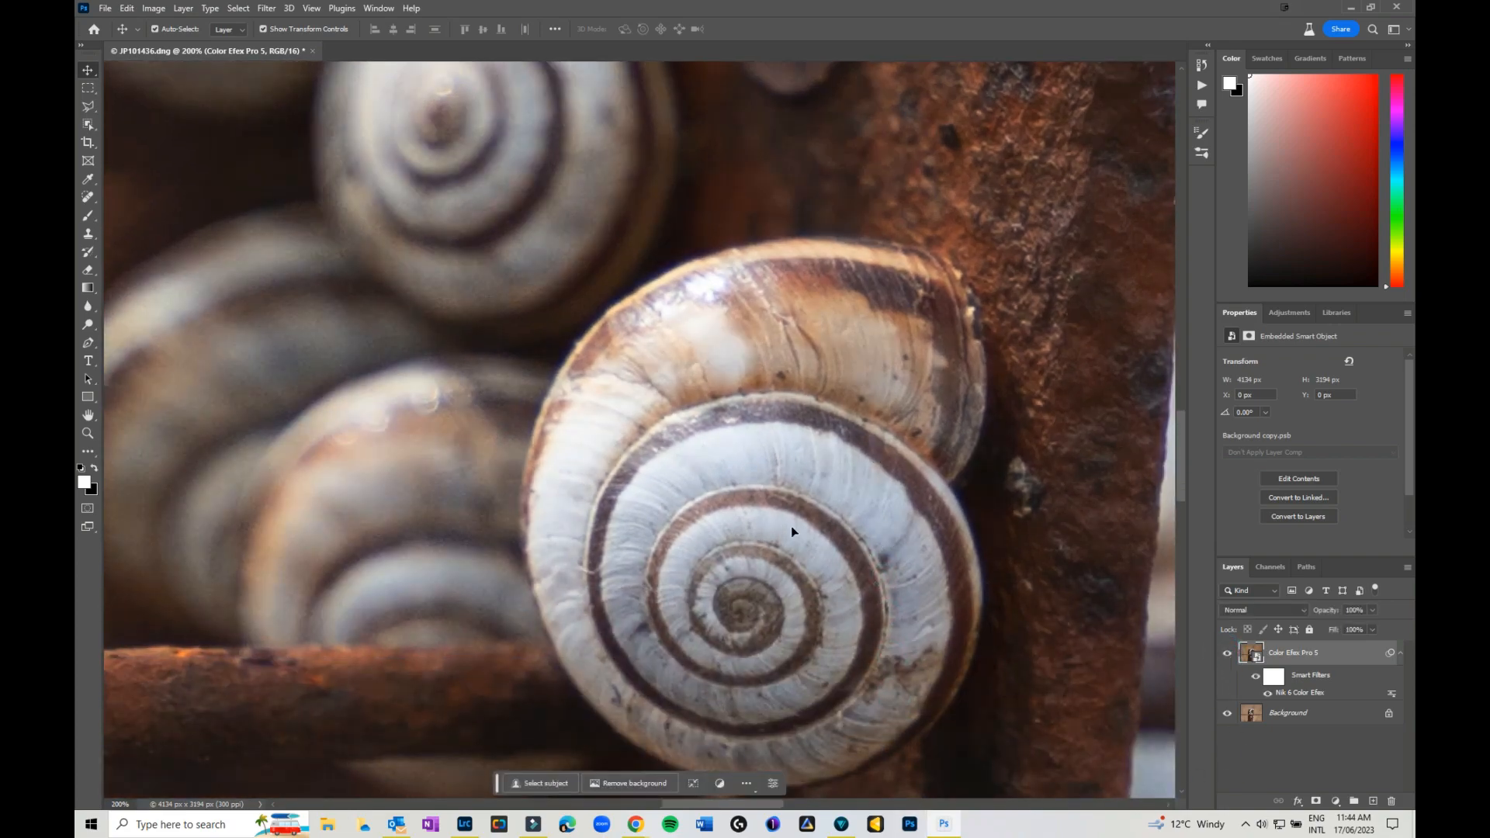
key(ctrl+0)
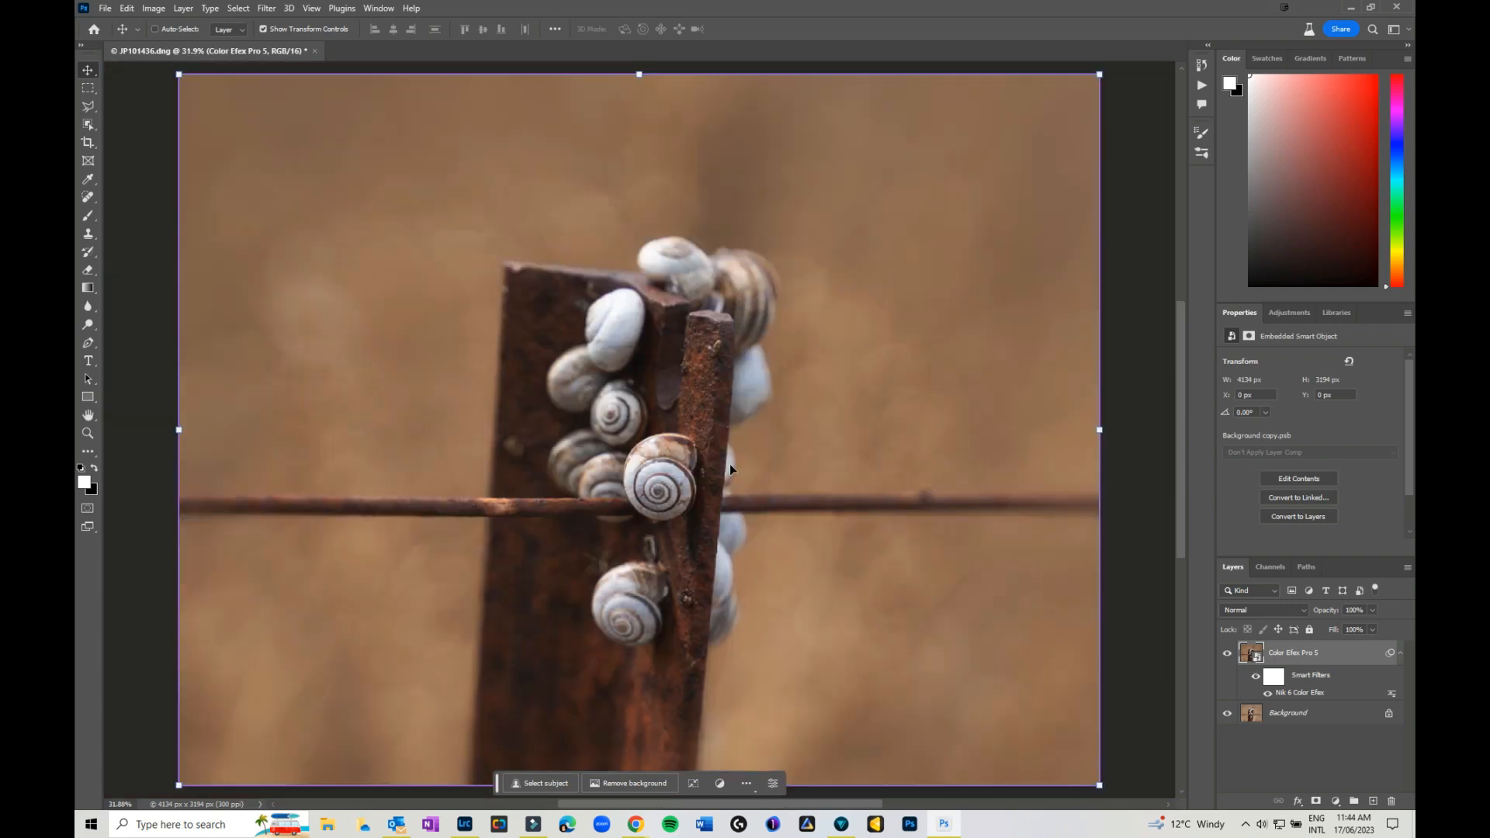